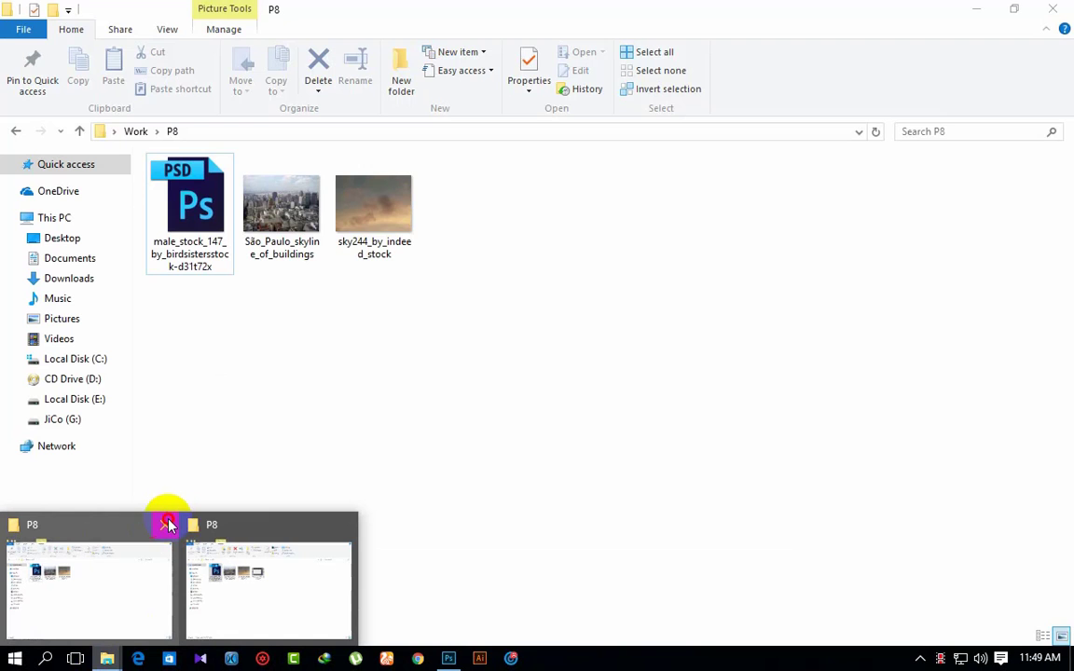
- Close the duplicate P8 folder window and bring the remaining P8 window forward
middle_click(158, 573)
left_click(156, 567)
- Place the São Paulo skyline photo into Untitled-1 with Camera Raw exposure lowered to about -0.45
mouse_move(270, 224)
left_mouse_down()
mouse_move(460, 601)
mouse_move(479, 402)
left_mouse_up()
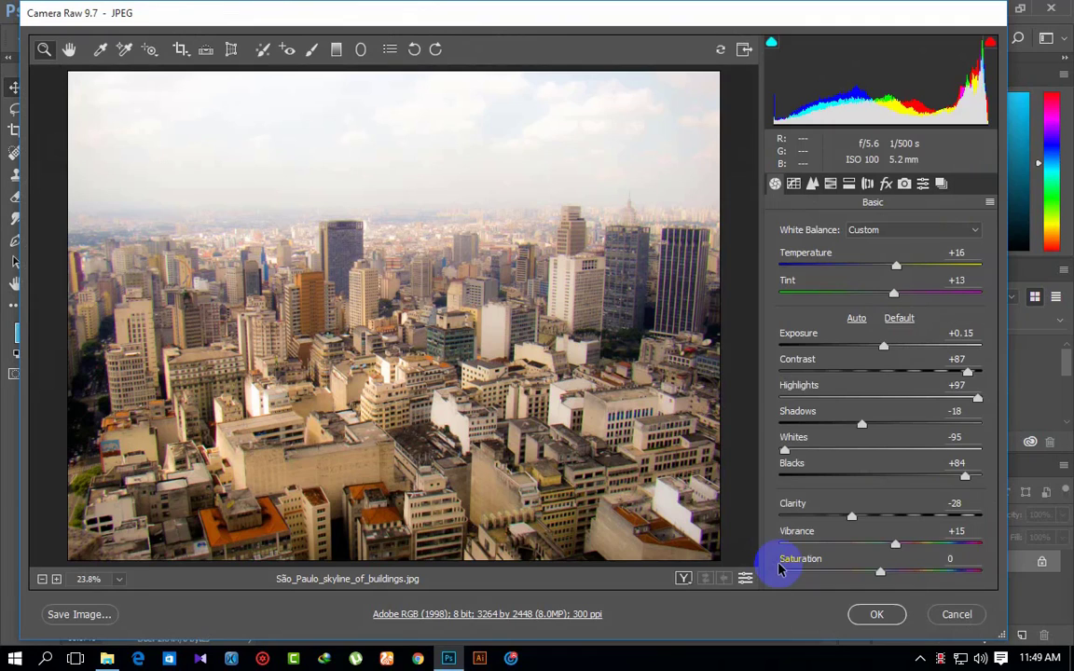
left_click(896, 268)
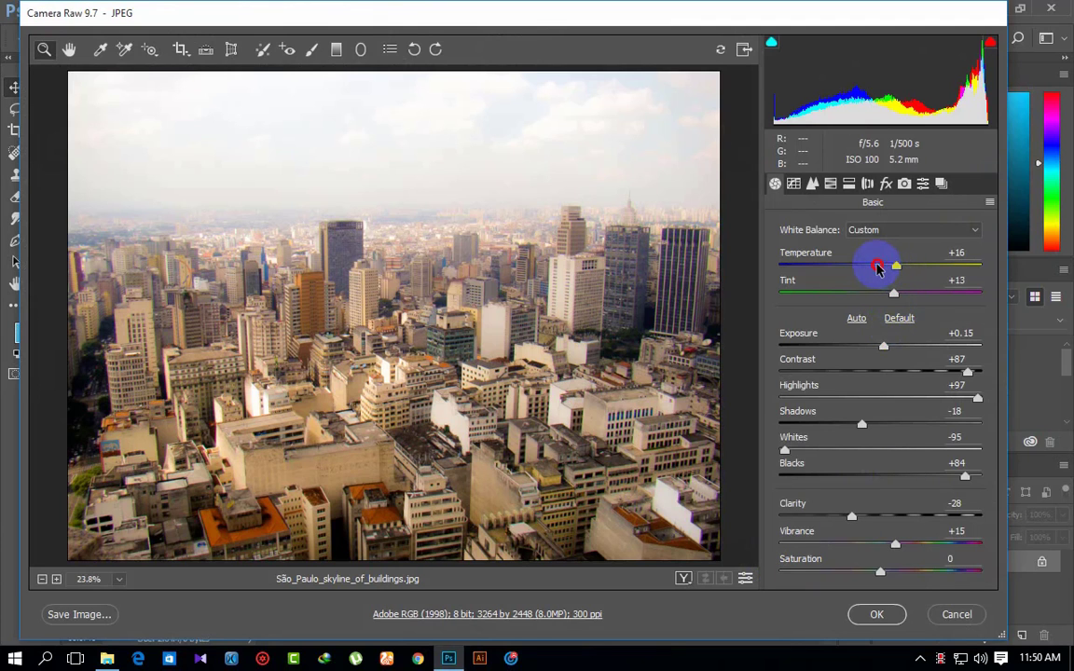
left_click(883, 346)
mouse_move(883, 347)
left_mouse_down()
mouse_move(831, 343)
mouse_move(868, 343)
left_mouse_up()
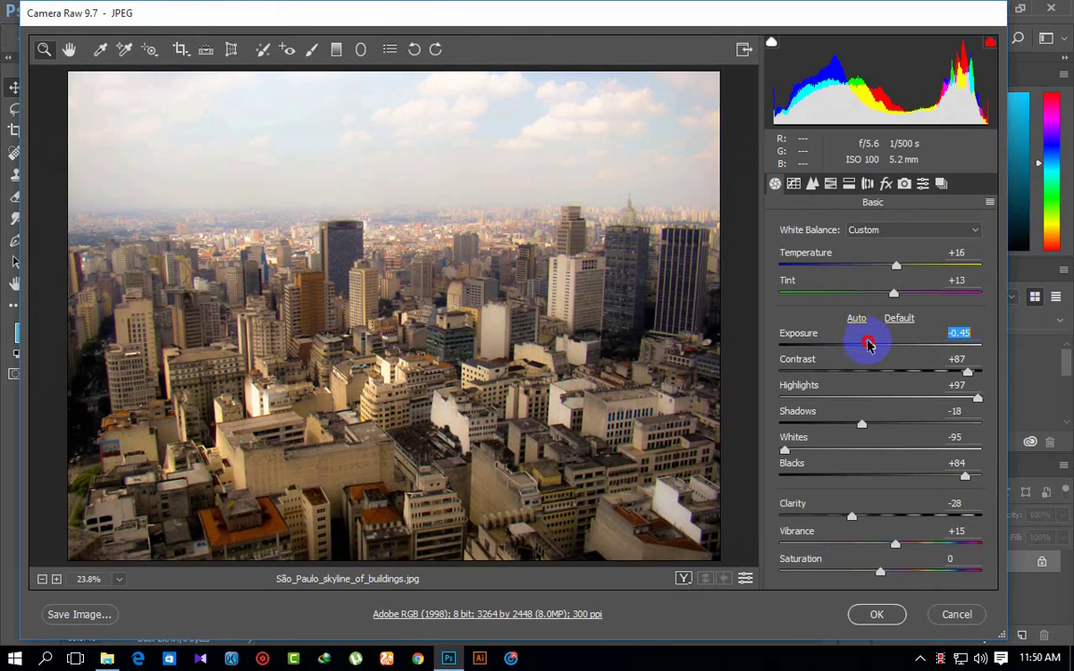
left_click(876, 614)
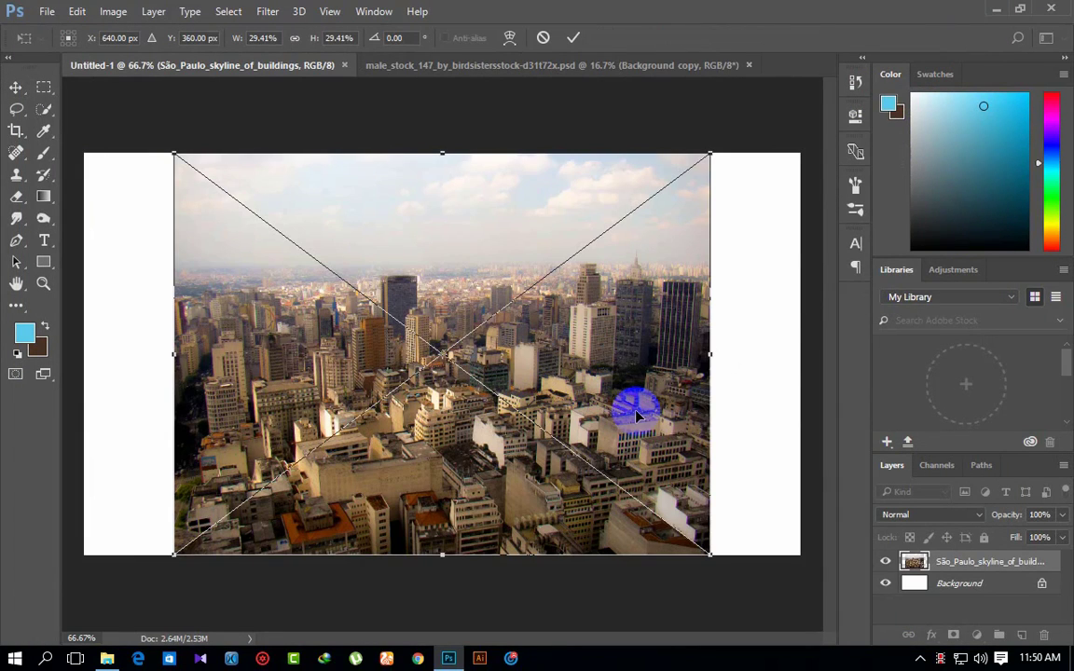
- Move the skyline photo to the left edge and crop the canvas's right side to the photo
left_click_drag(635, 407, 550, 411)
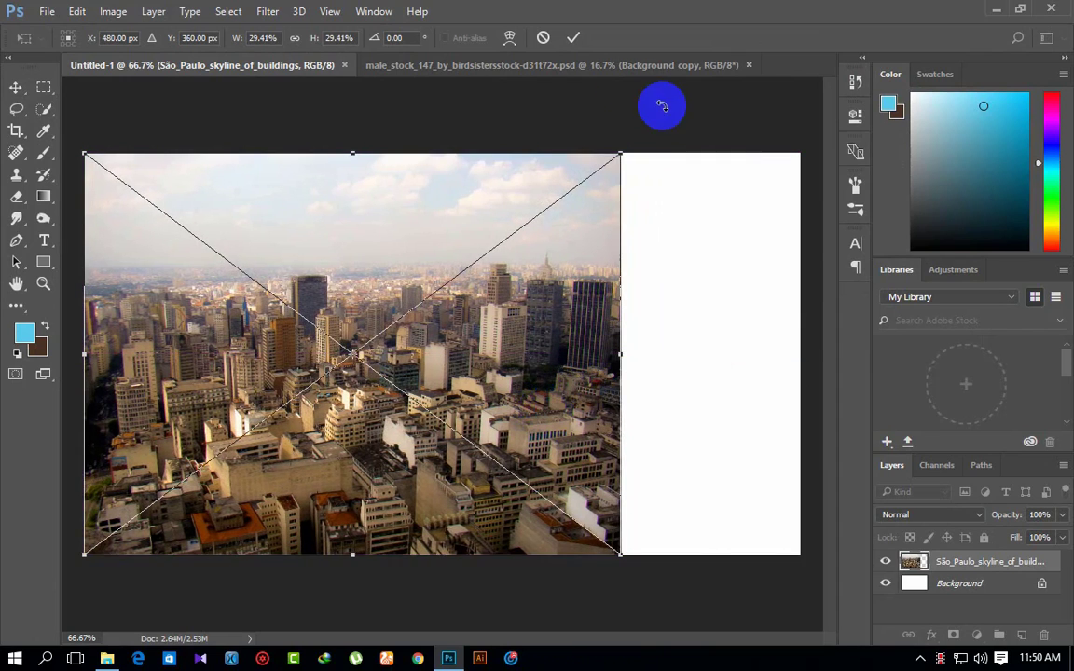
left_click(573, 37)
left_click(15, 130)
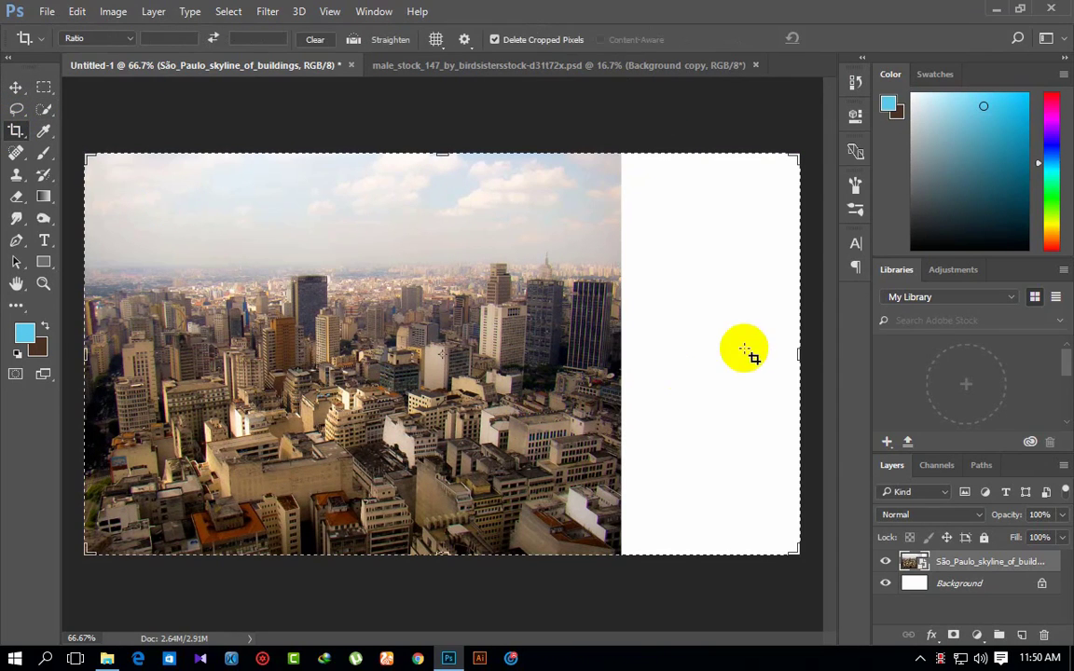
left_click_drag(799, 352, 708, 354)
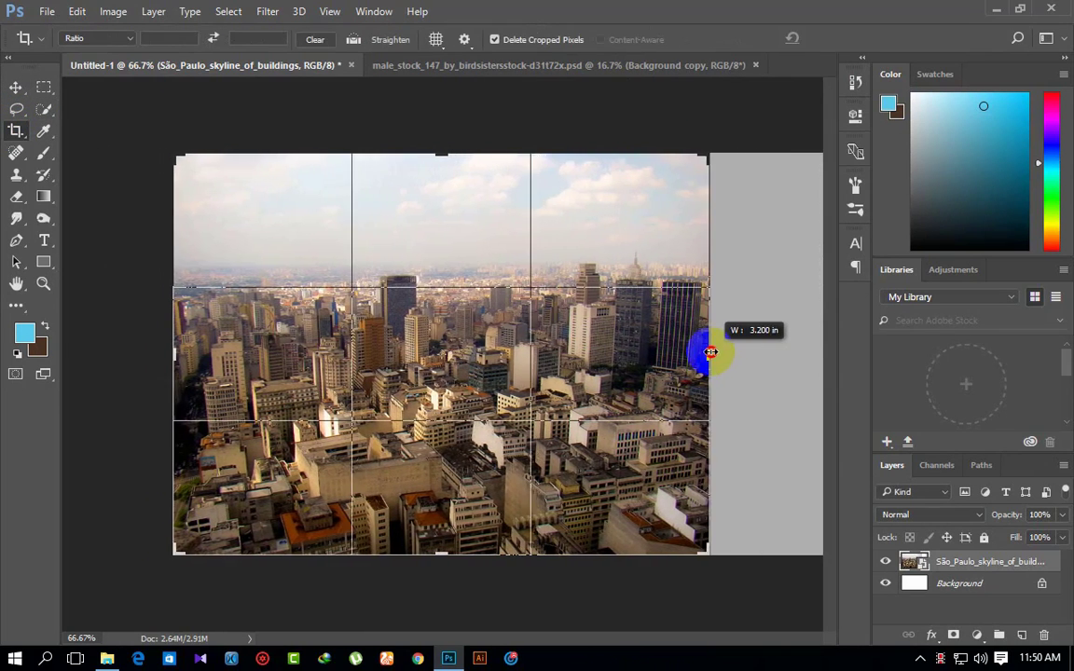
left_click(848, 40)
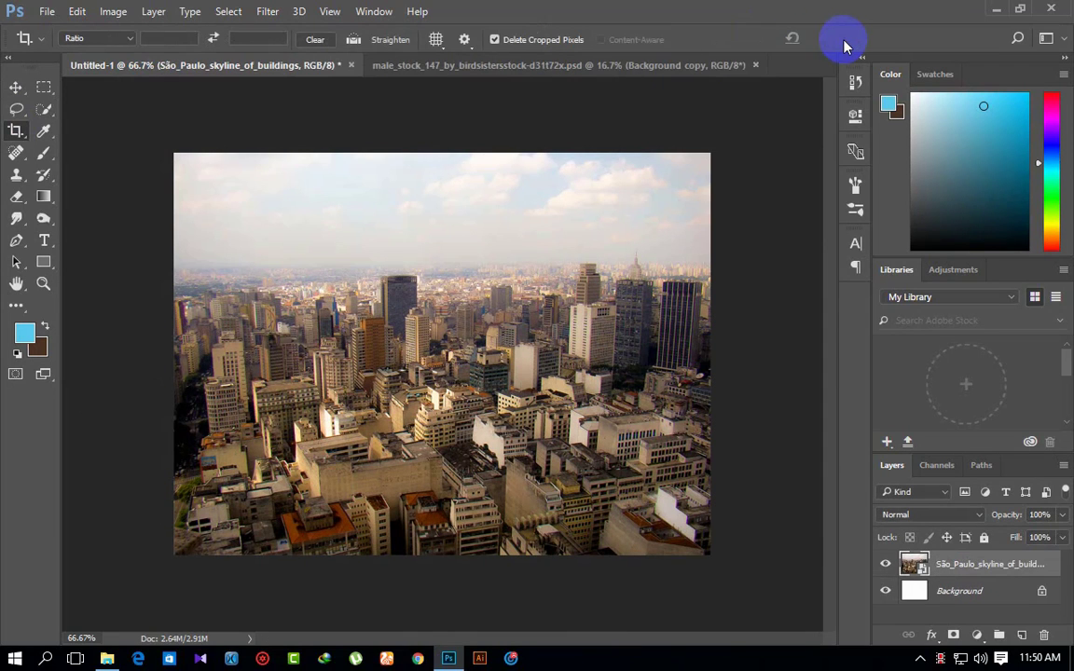
- Squash the skyline photo down from the top, leaving a white band above
scroll(623, 376, "up", 3)
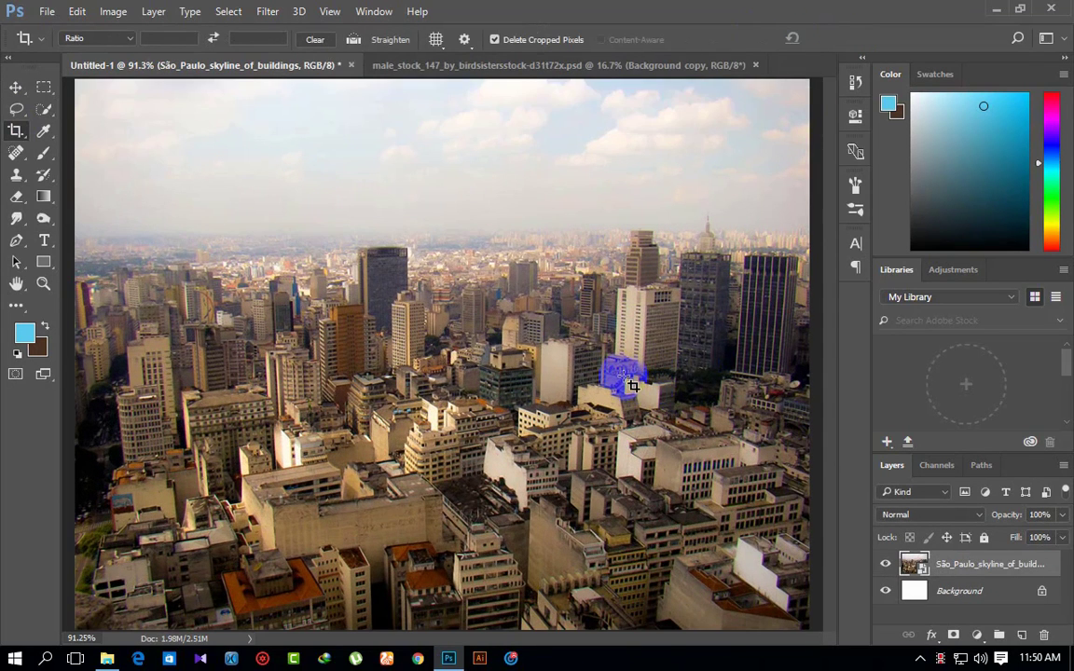
scroll(632, 385, "down", 2)
scroll(627, 396, "down", 1)
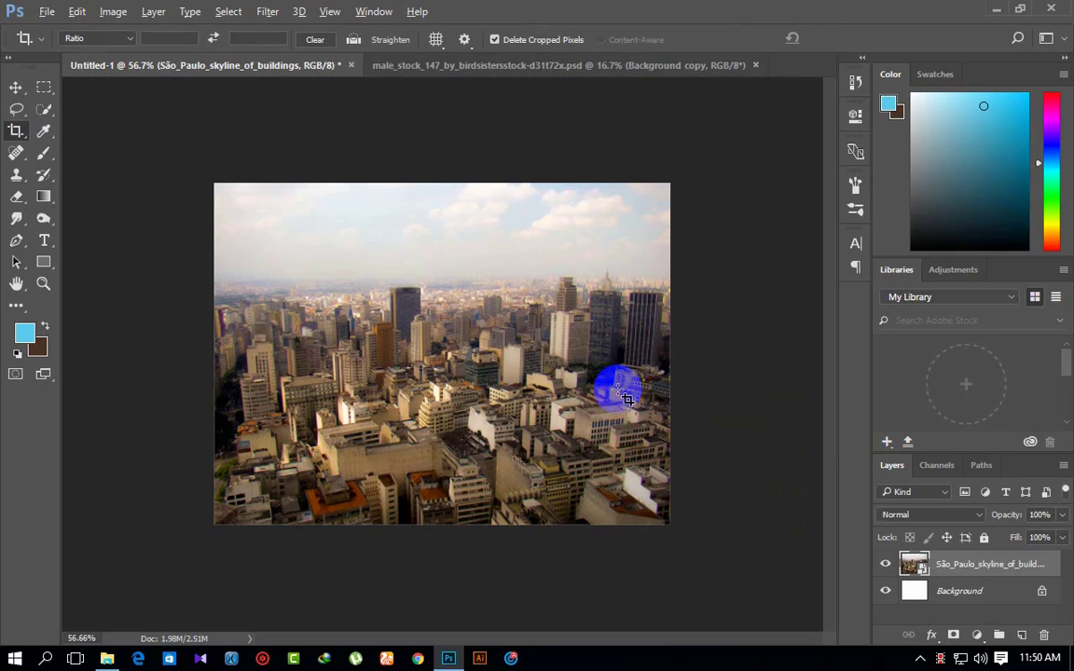
scroll(626, 399, "up", 1)
key("ctrl+t")
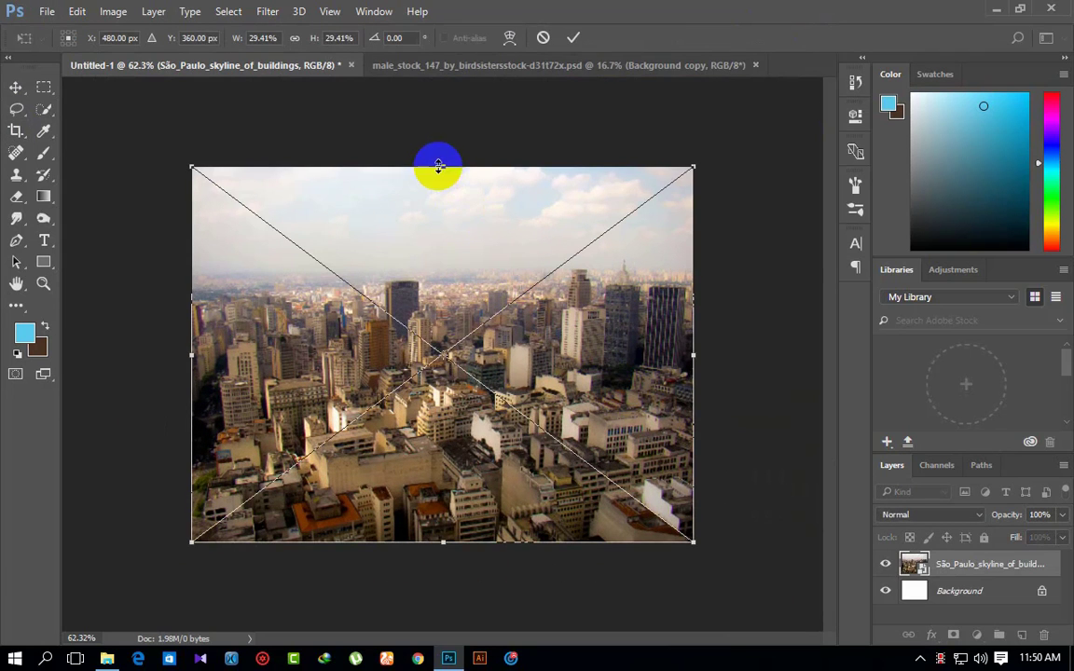
left_click_drag(442, 167, 453, 243)
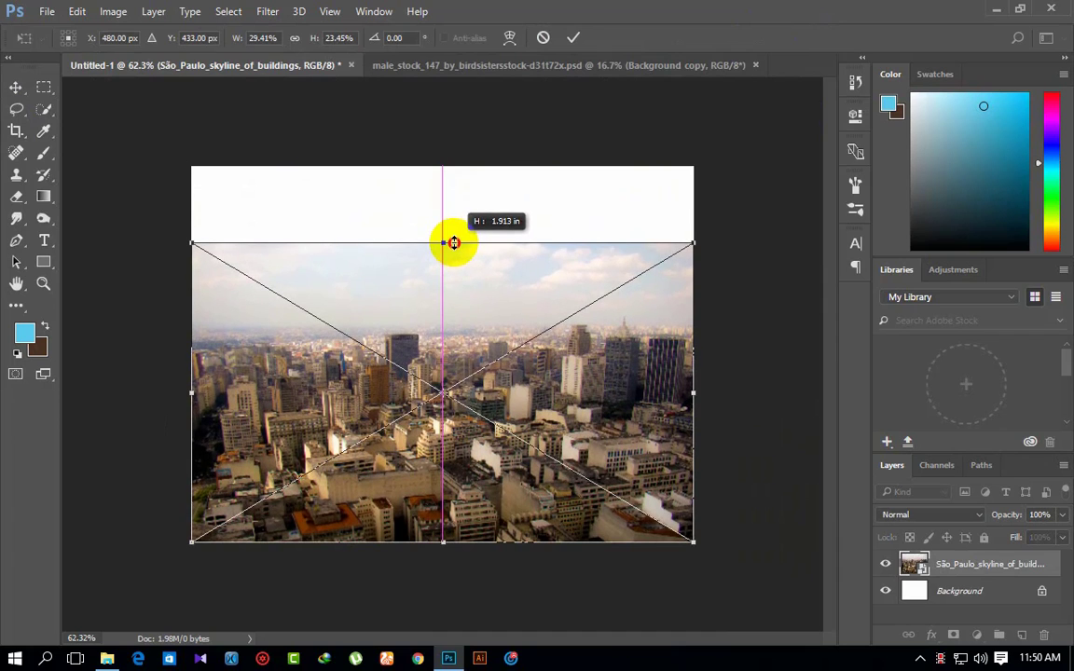
left_click_drag(453, 243, 454, 241)
left_click(572, 37)
- Place the sky244 photo and move it up to cover the top of the canvas
left_click(107, 658)
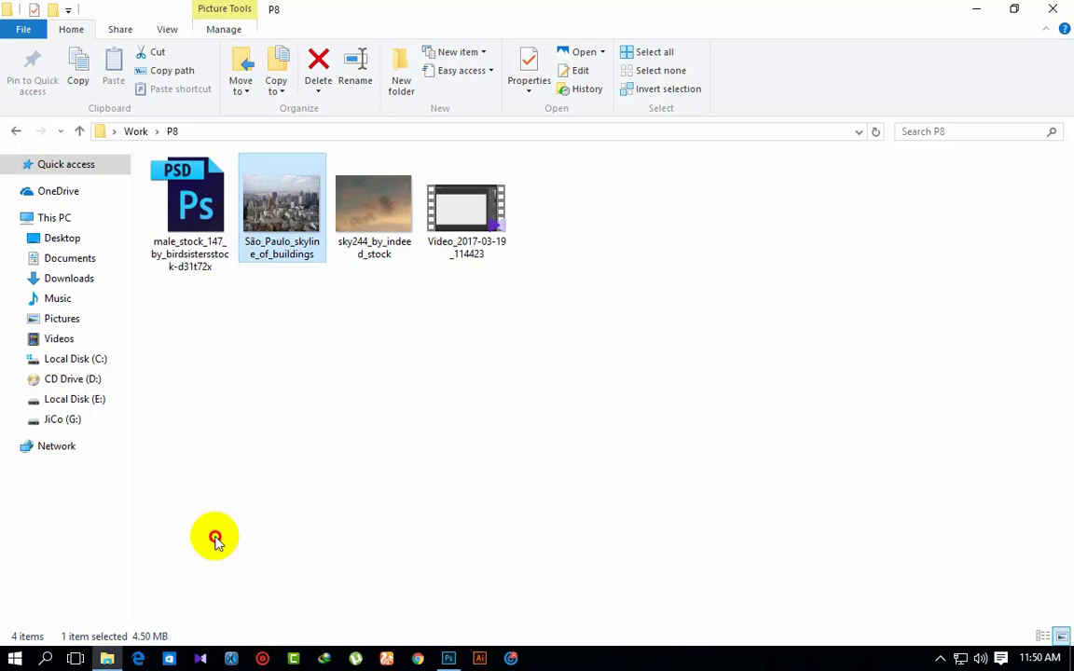
mouse_move(373, 205)
left_mouse_down()
mouse_move(444, 617)
mouse_move(480, 320)
left_mouse_up()
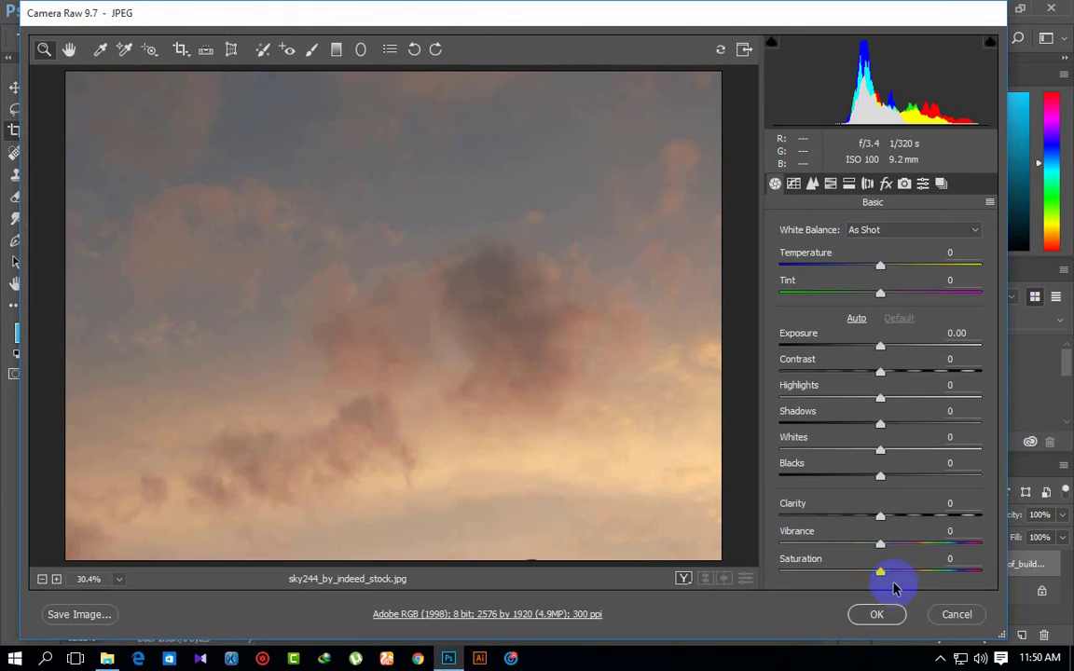
key("Return")
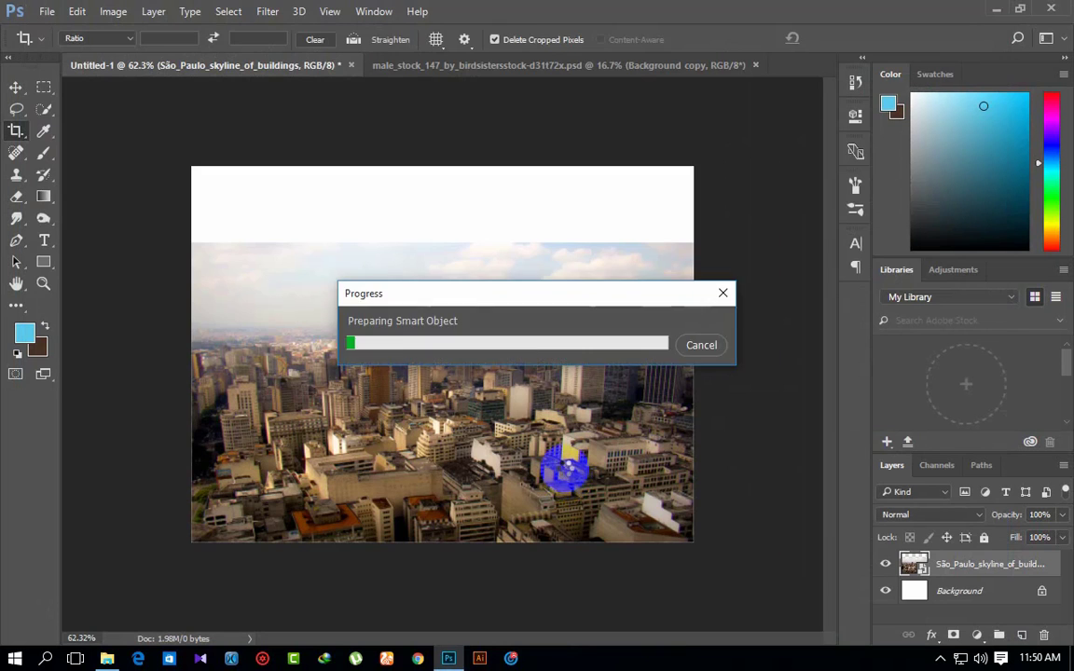
left_click_drag(512, 473, 508, 362)
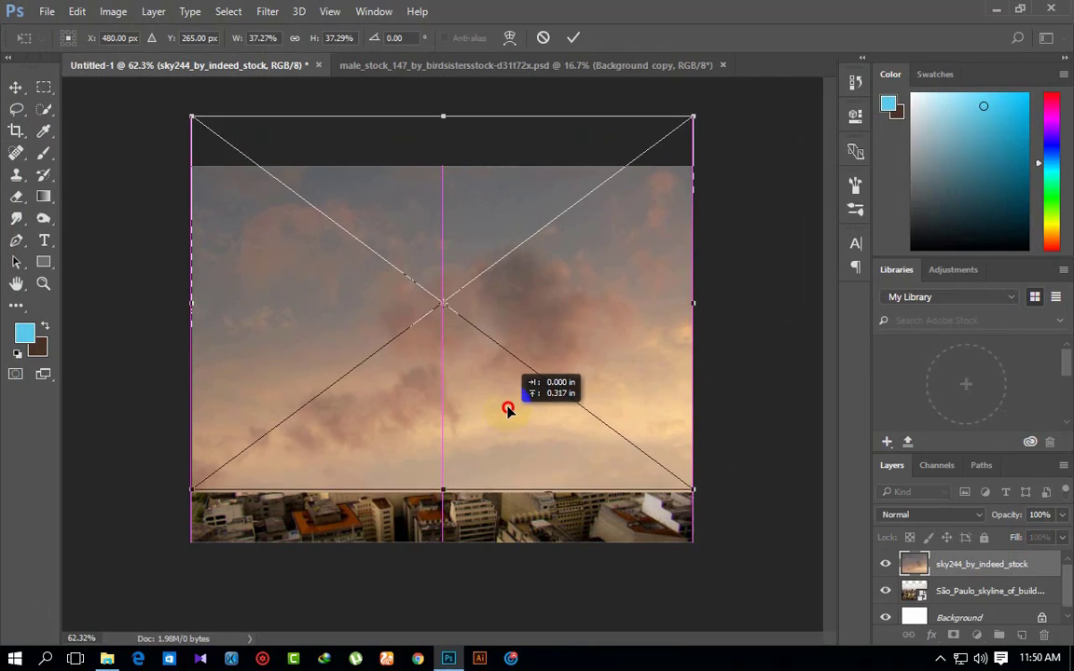
left_click(573, 38)
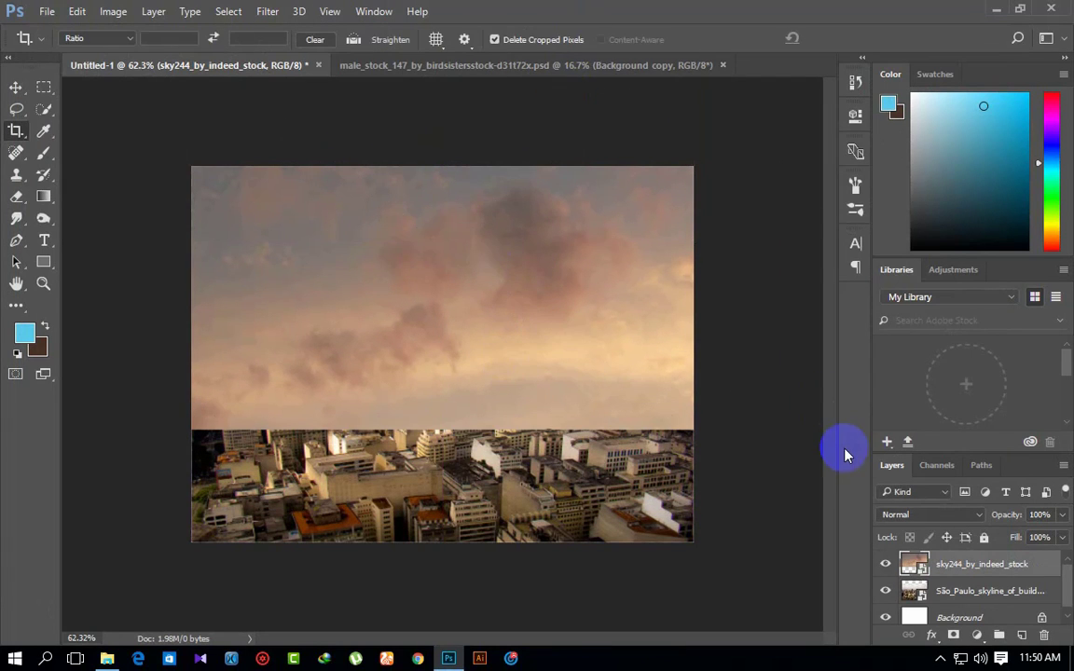
- Mask the sky layer with a vertical gradient whose starting stop is 60% opacity
left_click(953, 637)
left_click(43, 197)
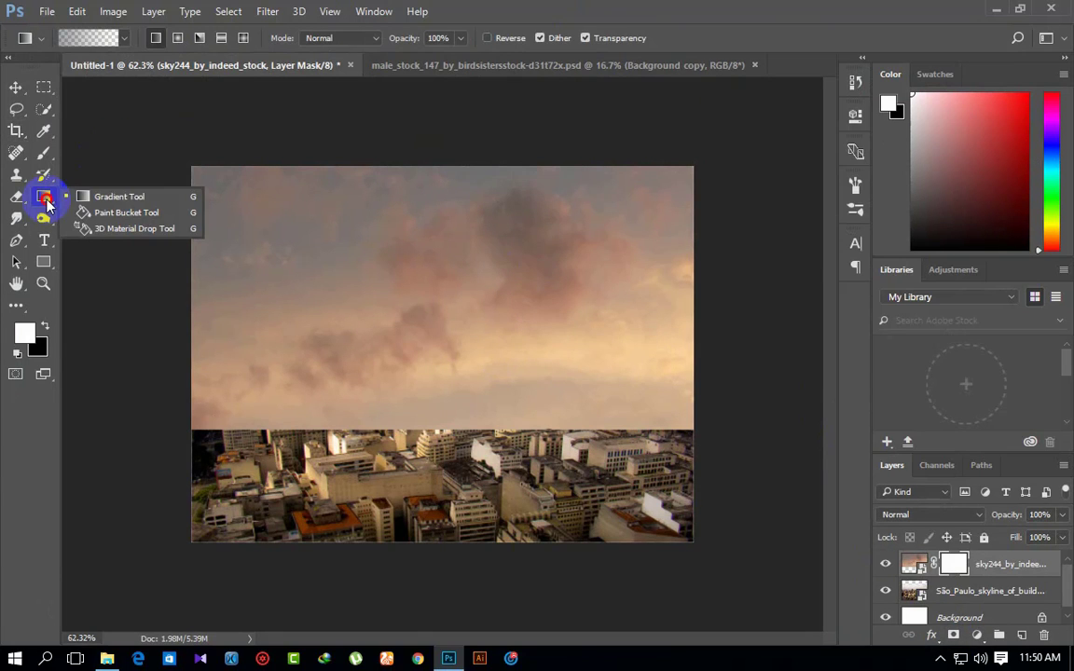
left_click(107, 197)
left_click(85, 38)
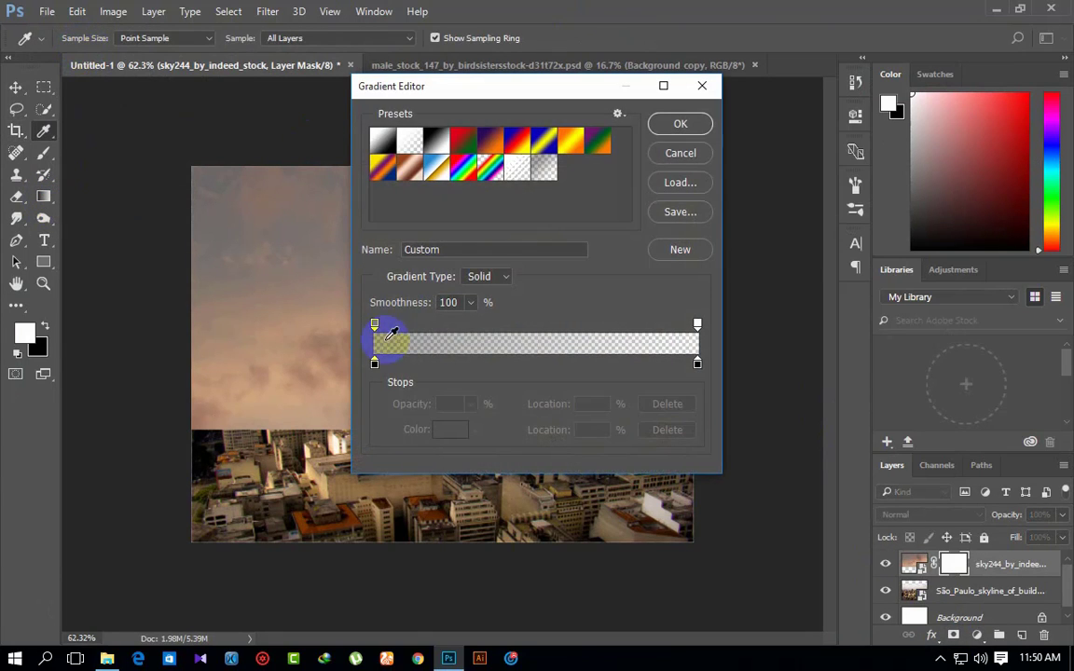
left_click(375, 325)
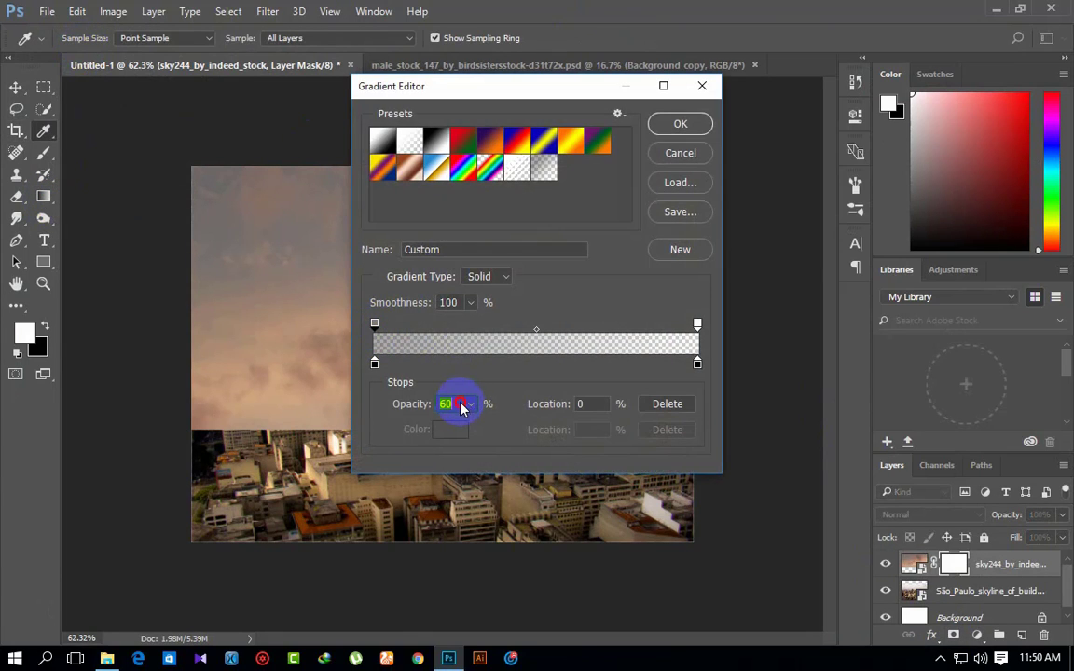
left_click(667, 125)
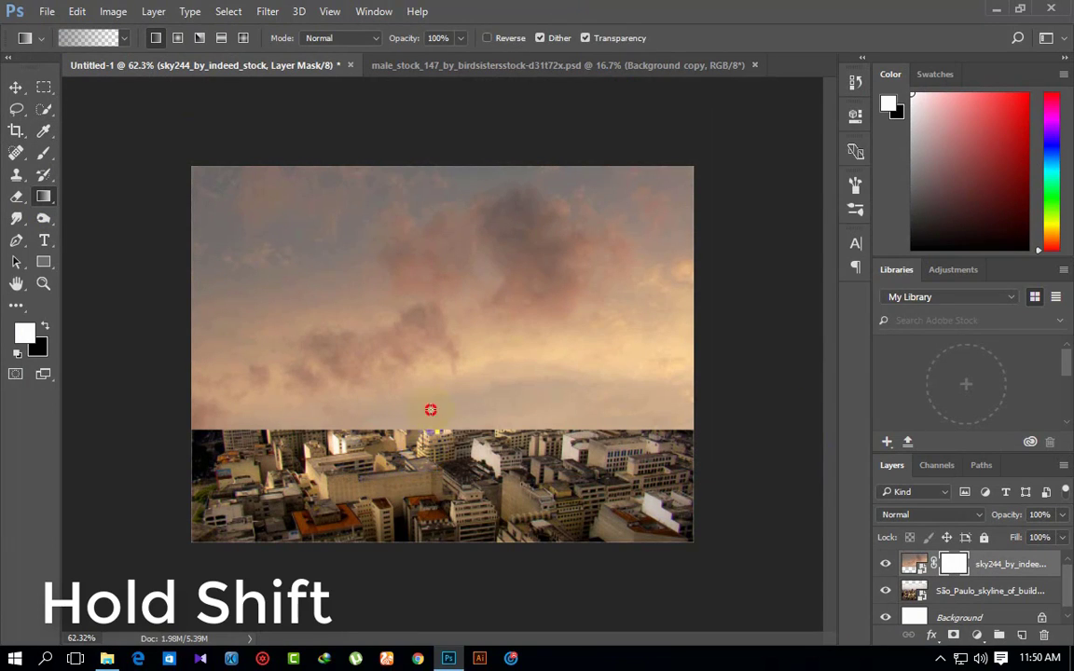
mouse_move(368, 476)
left_mouse_down()
mouse_move(435, 382)
mouse_move(444, 420)
mouse_move(449, 358)
mouse_move(461, 427)
mouse_move(513, 378)
mouse_move(575, 408)
left_mouse_up()
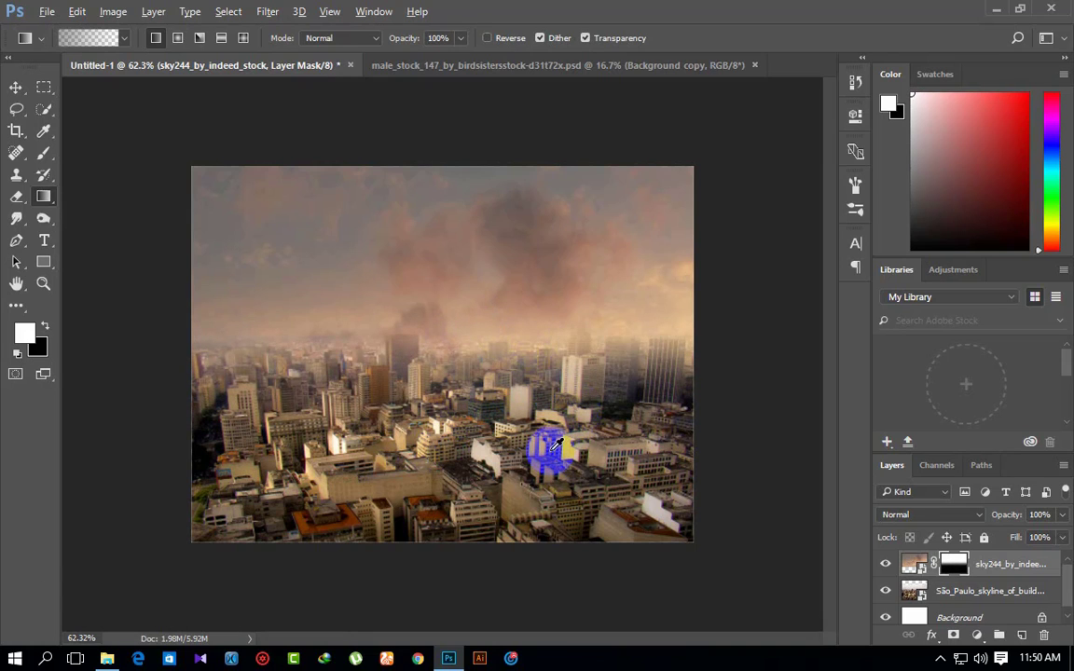
key("ctrl+0")
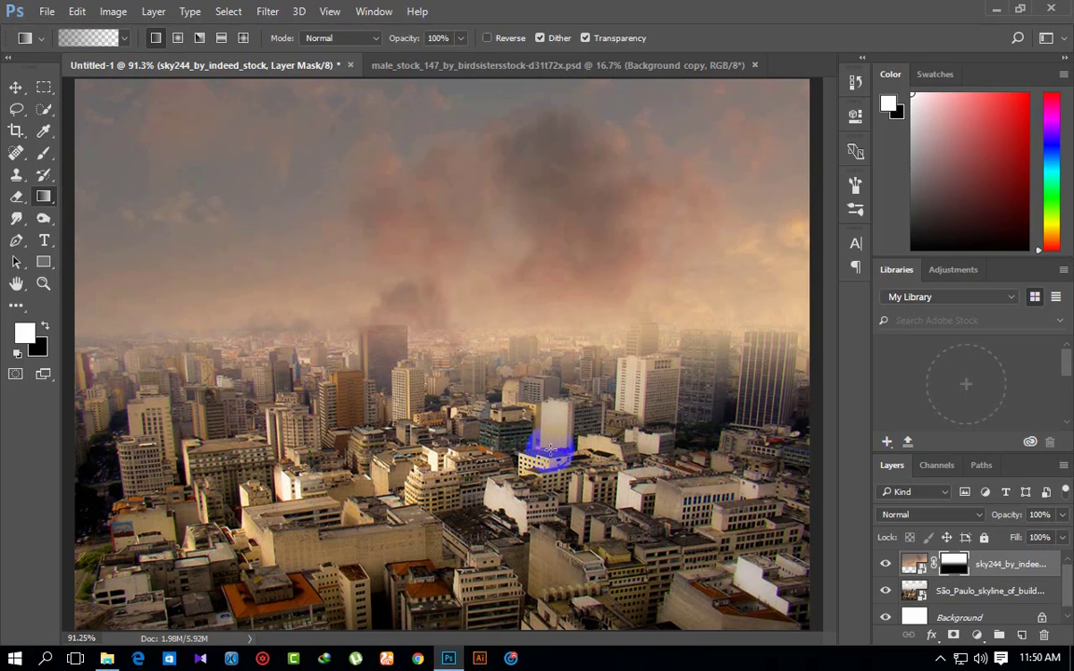
scroll(548, 430, "down", 2)
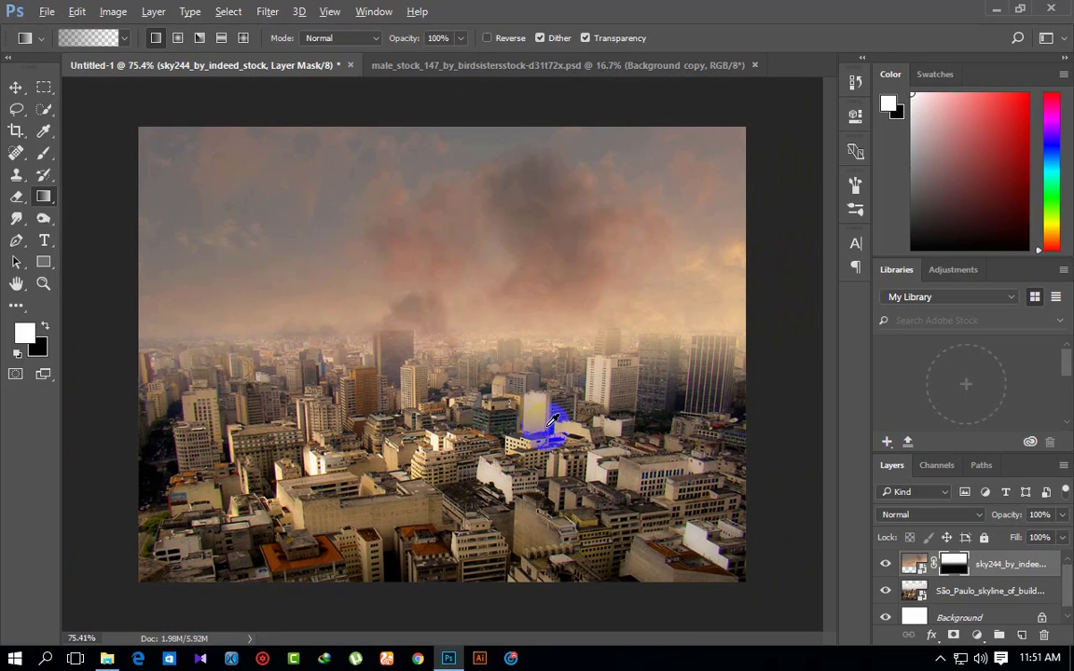
- Copy a merged image of the whole scene into a new top Layer 1
left_click(1022, 638)
left_click(113, 11)
left_click(149, 253)
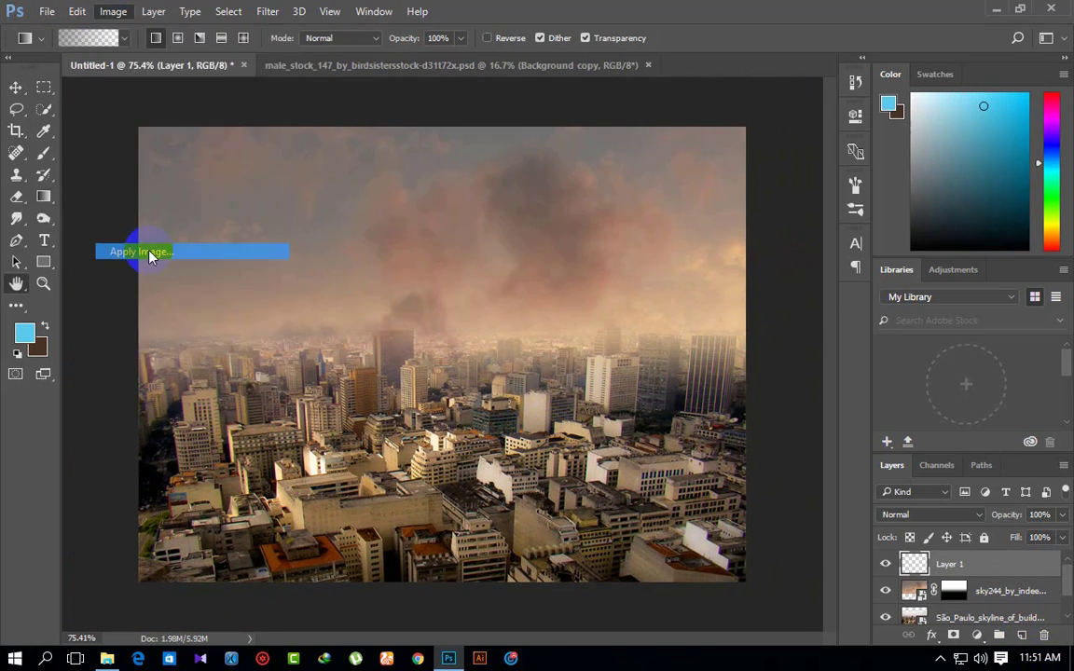
left_click(673, 178)
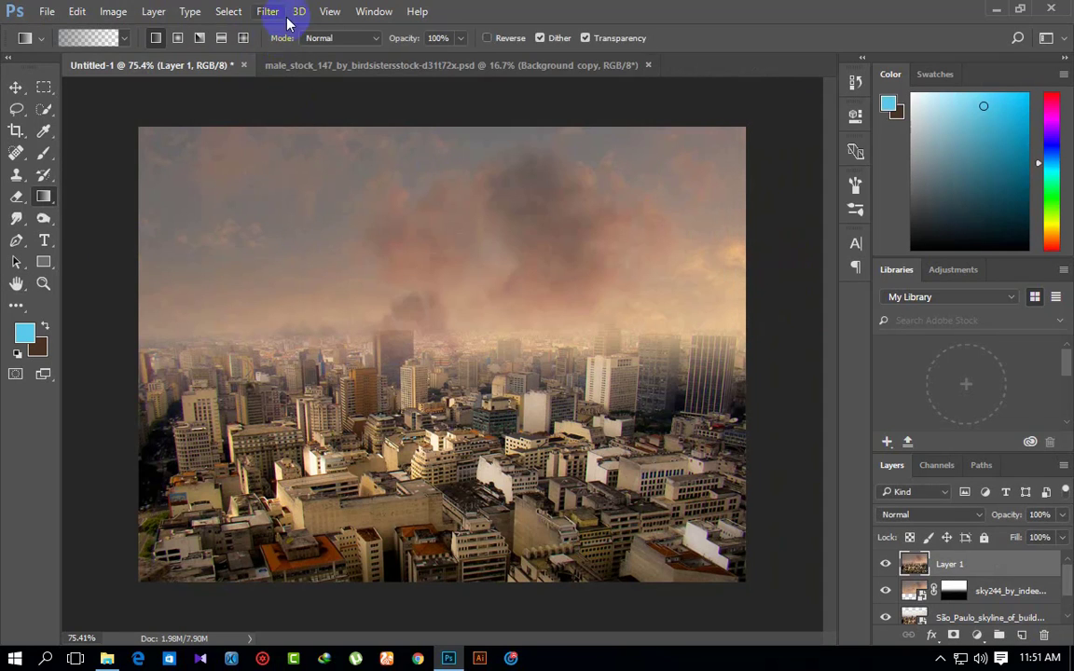
- Blur Layer 1 with a 5.2-pixel Gaussian Blur
left_click(284, 15)
mouse_move(280, 197)
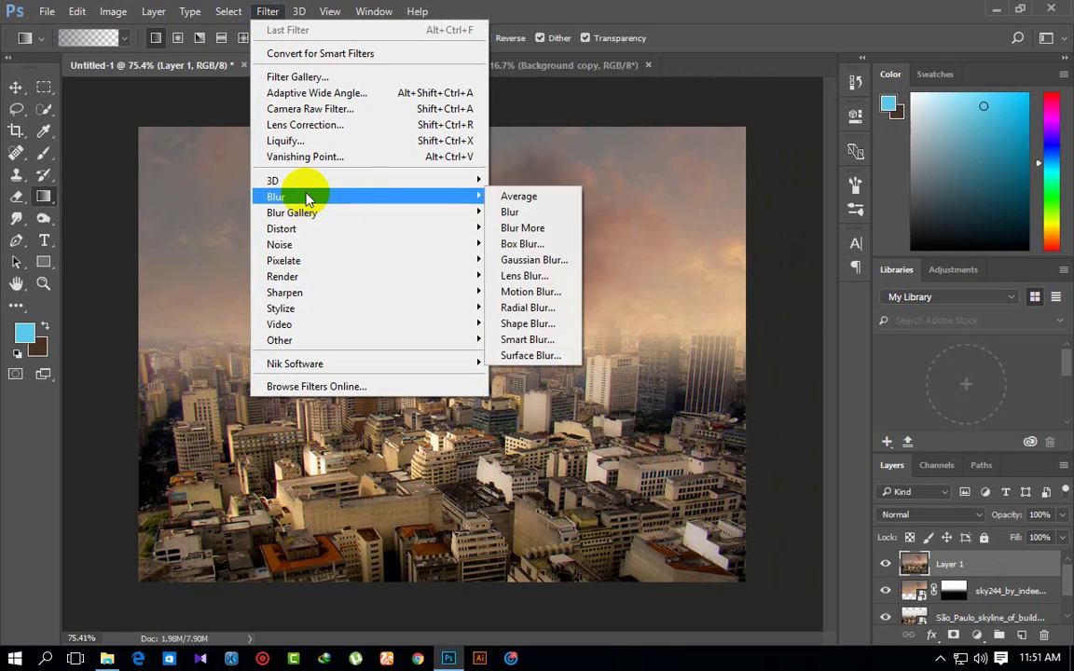
left_click(533, 260)
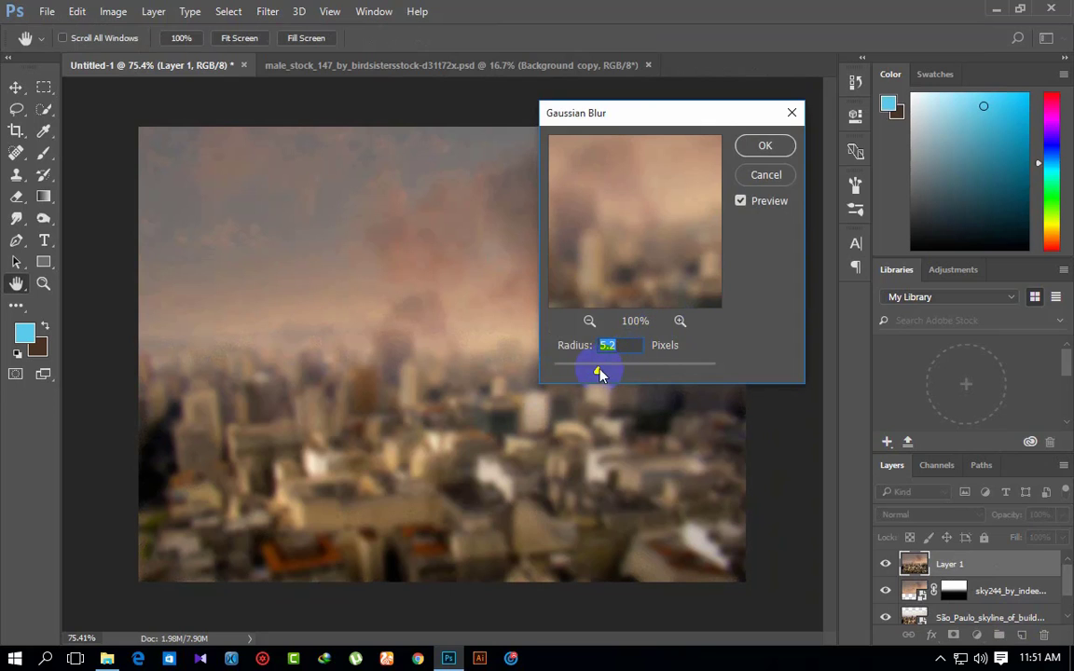
left_click(762, 145)
key("g")
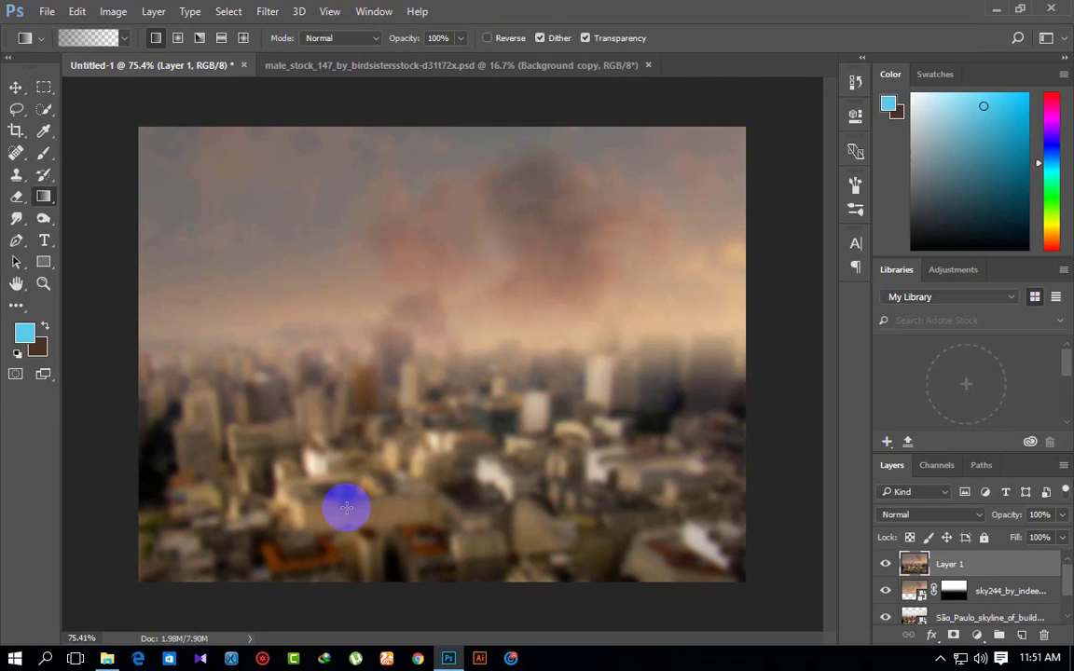
- Drag the cut-out hooded man from his document into the city composite
left_click(107, 659)
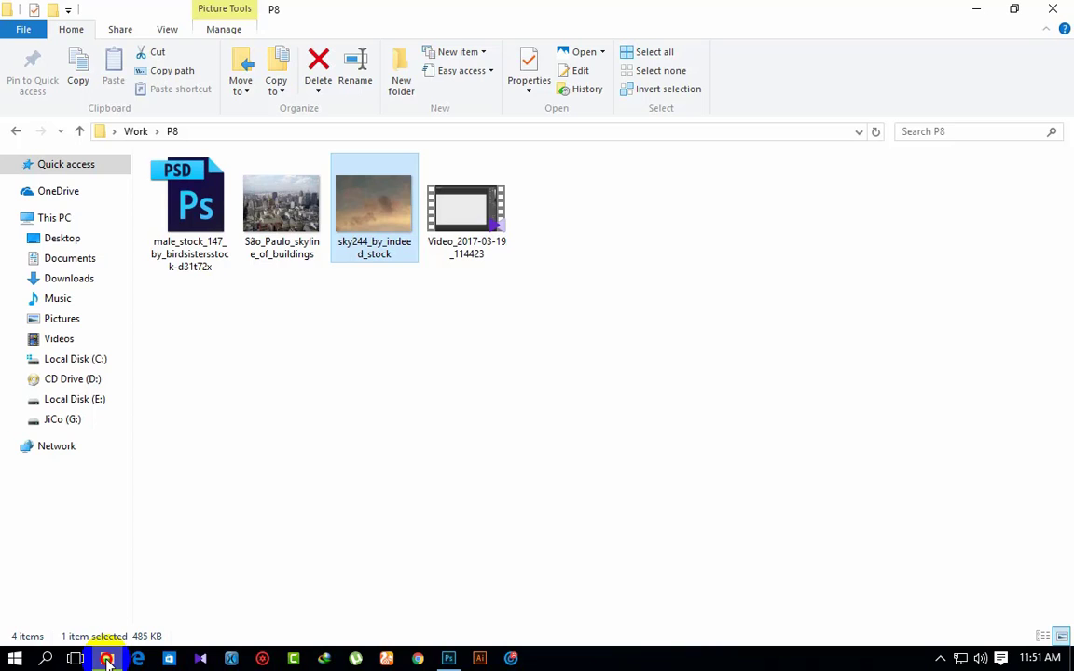
left_click(107, 659)
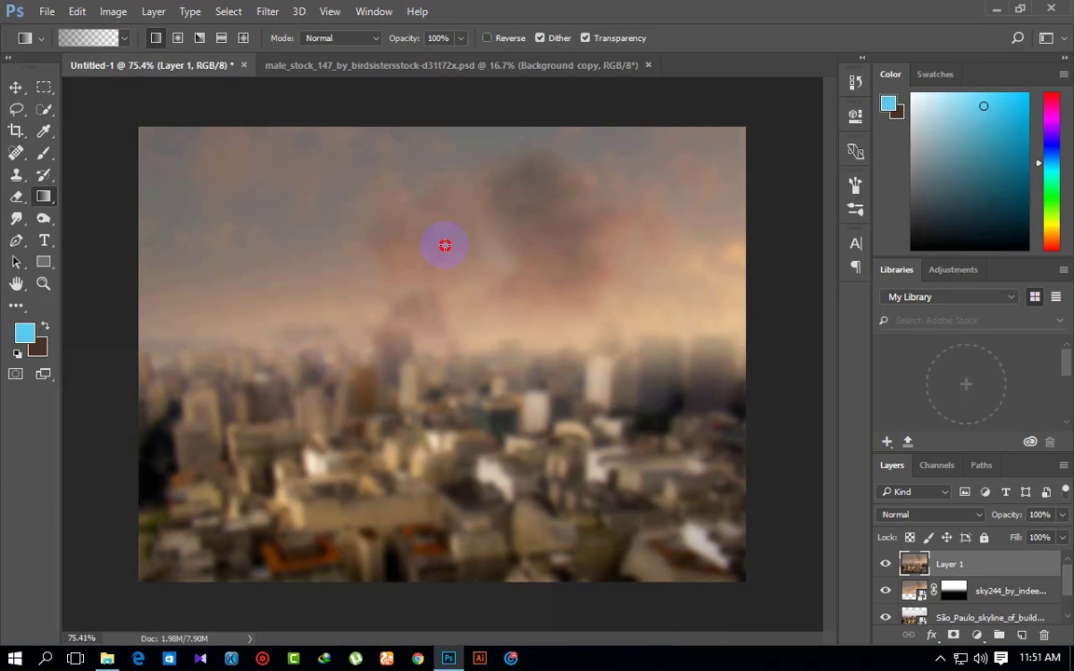
left_click(471, 65)
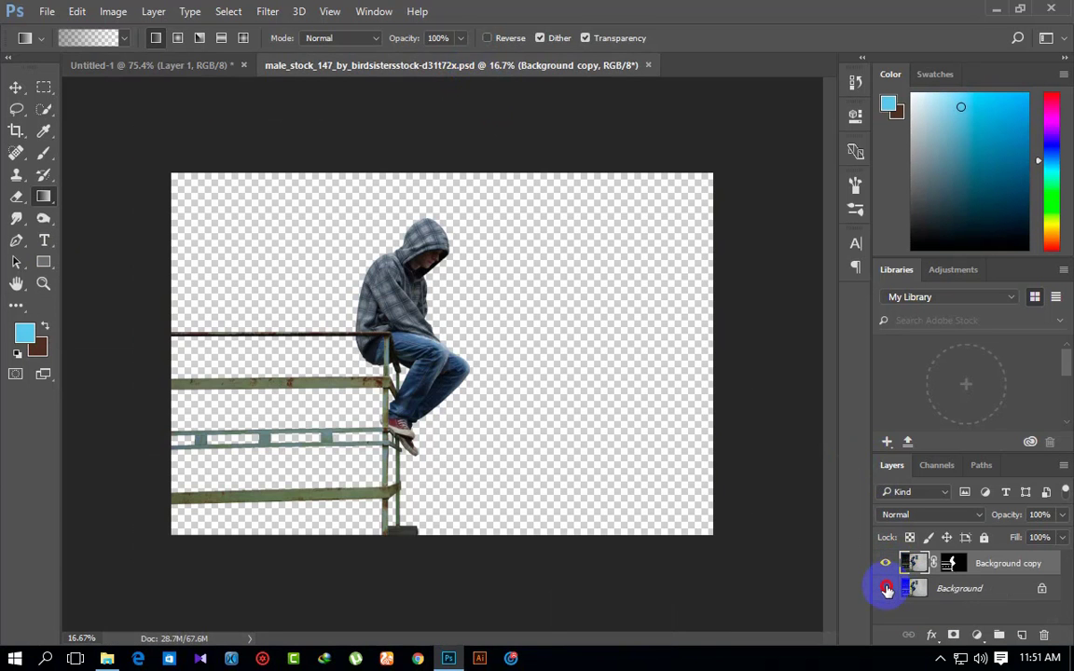
left_click(887, 588)
left_click(886, 588)
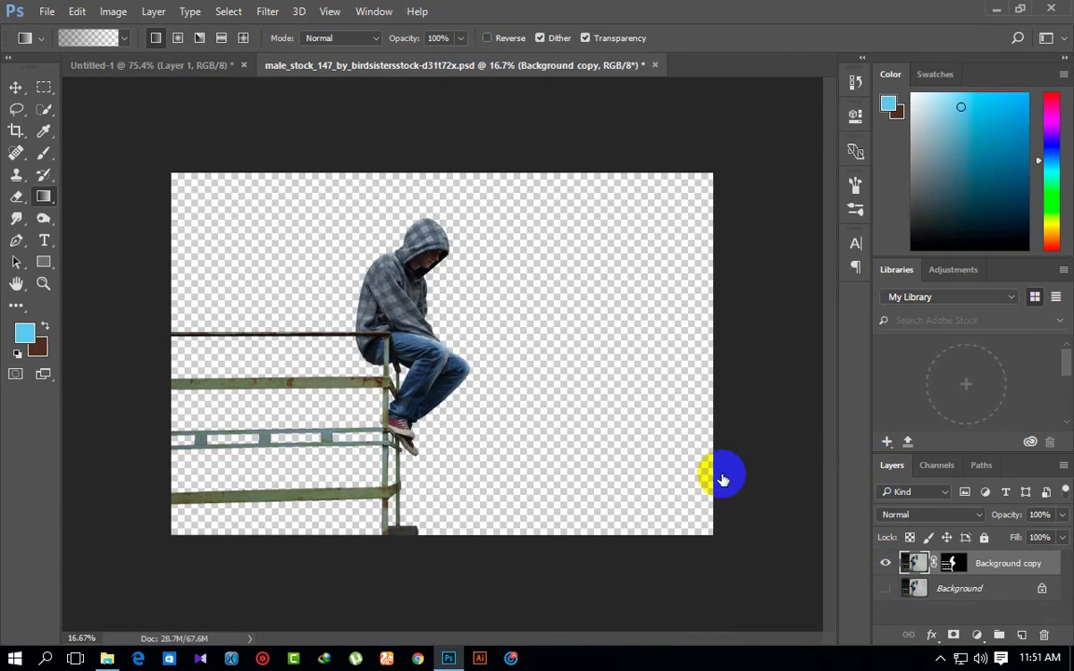
left_click(19, 89)
left_click_drag(385, 270, 355, 345)
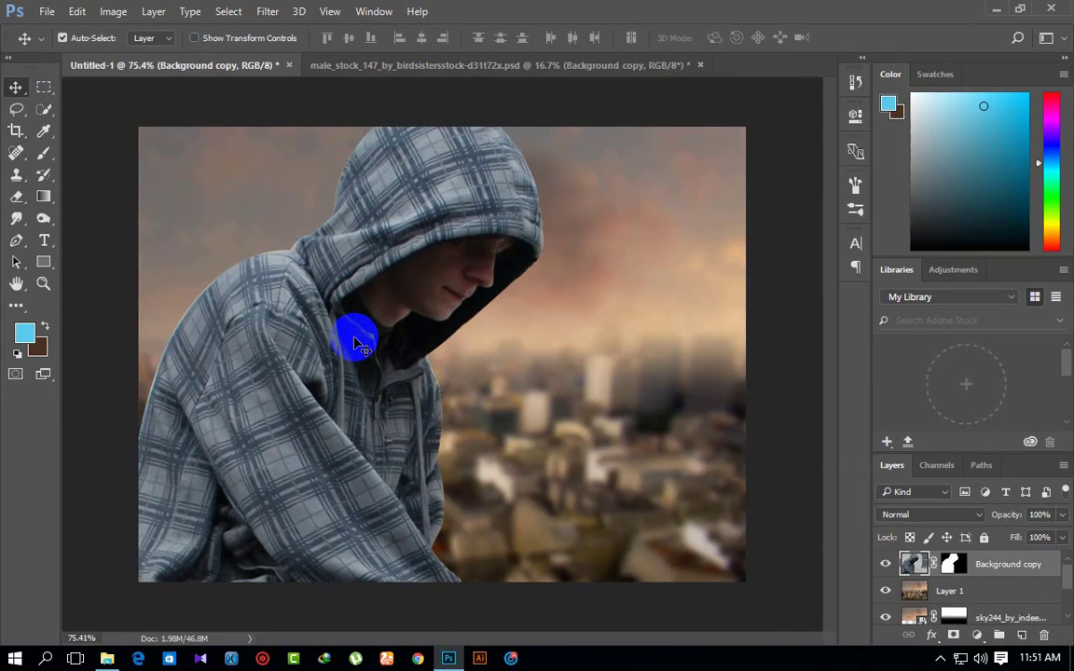
- Free-transform the hooded figure, shrinking it and moving it over the city
key("ctrl+r")
key("ctrl+t")
key("ctrl+0")
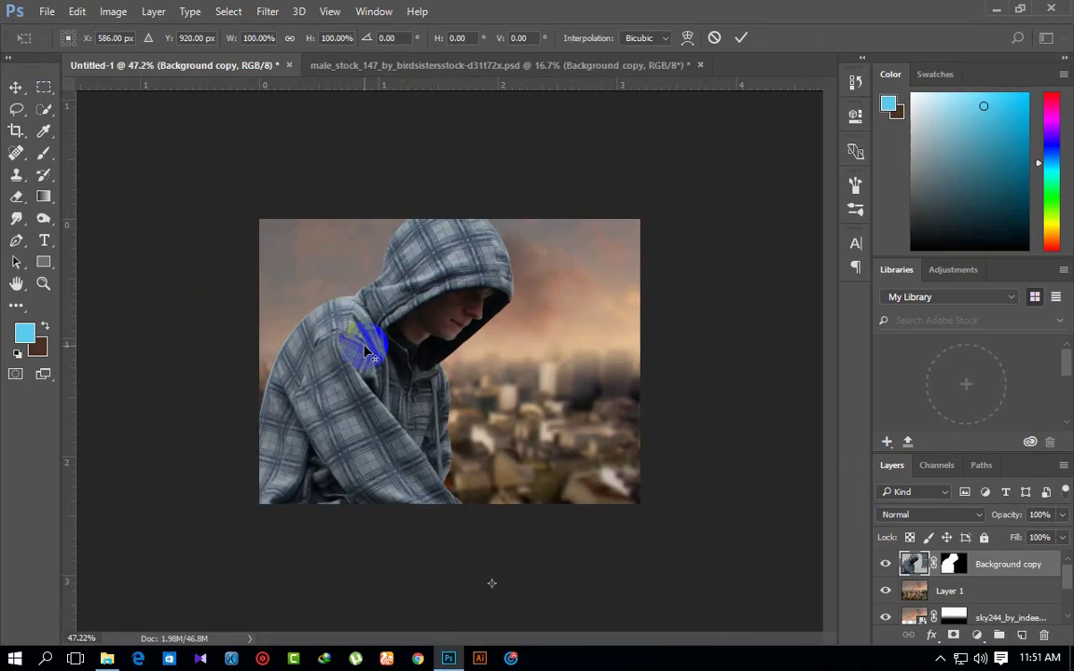
scroll(366, 352, "down", 3)
scroll(96, 193, "down", 3)
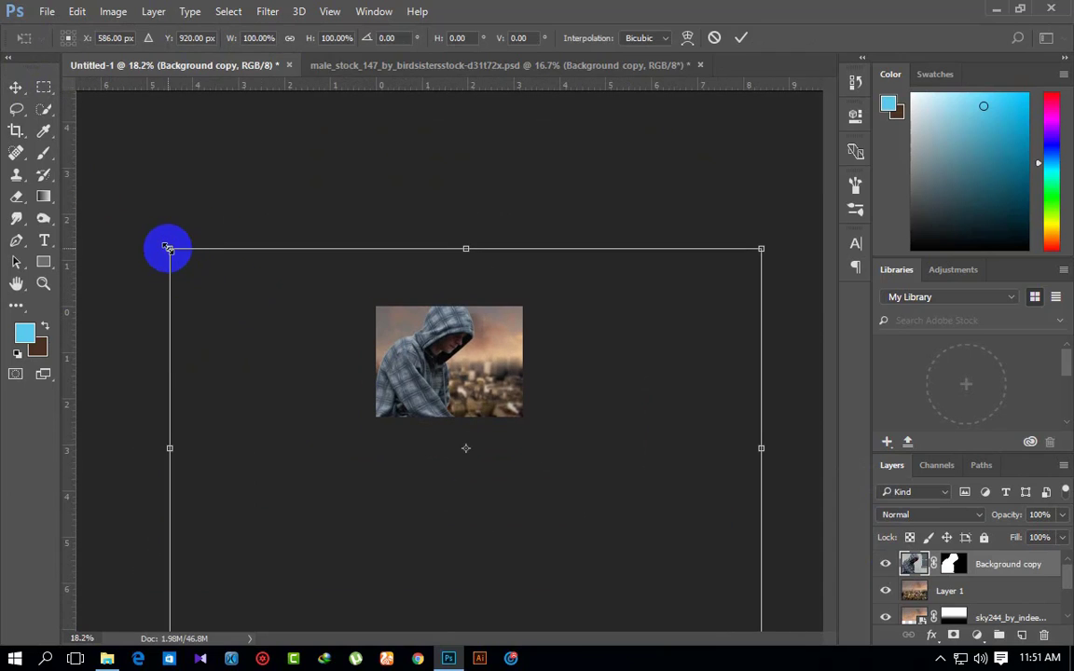
left_click_drag(167, 248, 331, 359)
left_click_drag(427, 429, 432, 343)
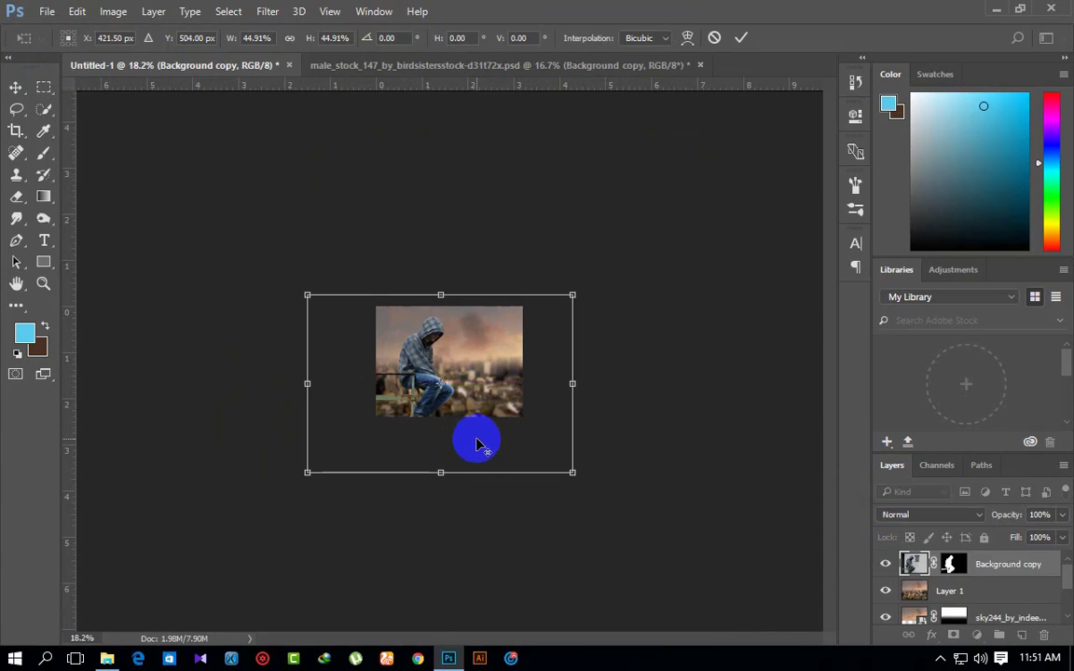
- Scale the figure further to 34.35% and commit it at the lower left
scroll(476, 444, "up", 2)
scroll(477, 443, "up", 1)
scroll(477, 443, "up", 1)
scroll(483, 444, "up", 1)
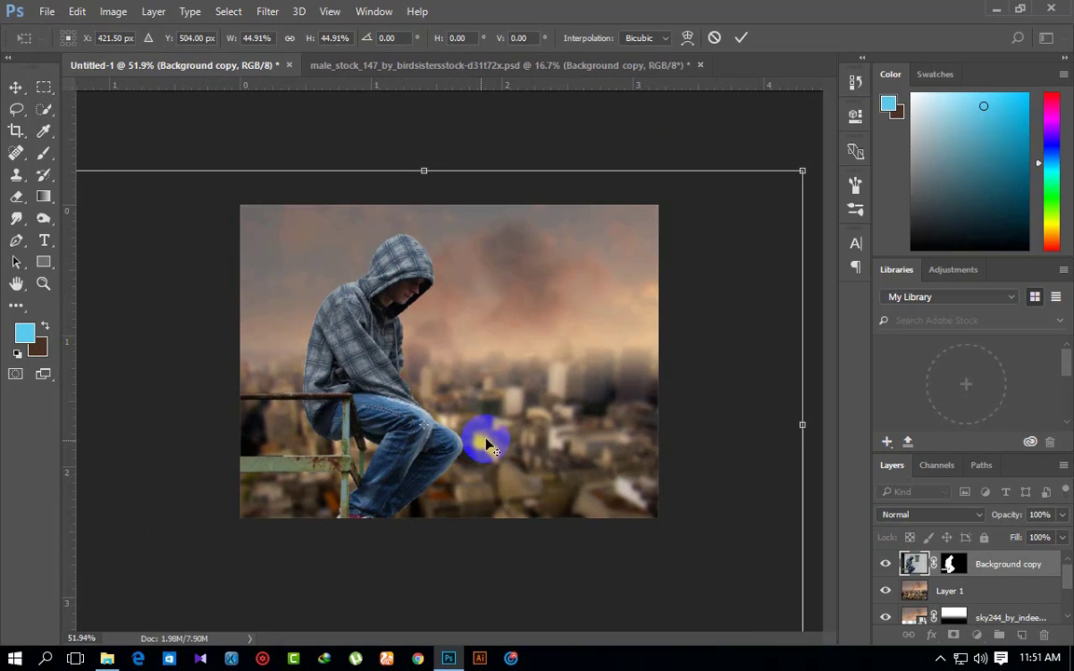
left_click_drag(800, 171, 712, 232)
left_click_drag(455, 383, 456, 351)
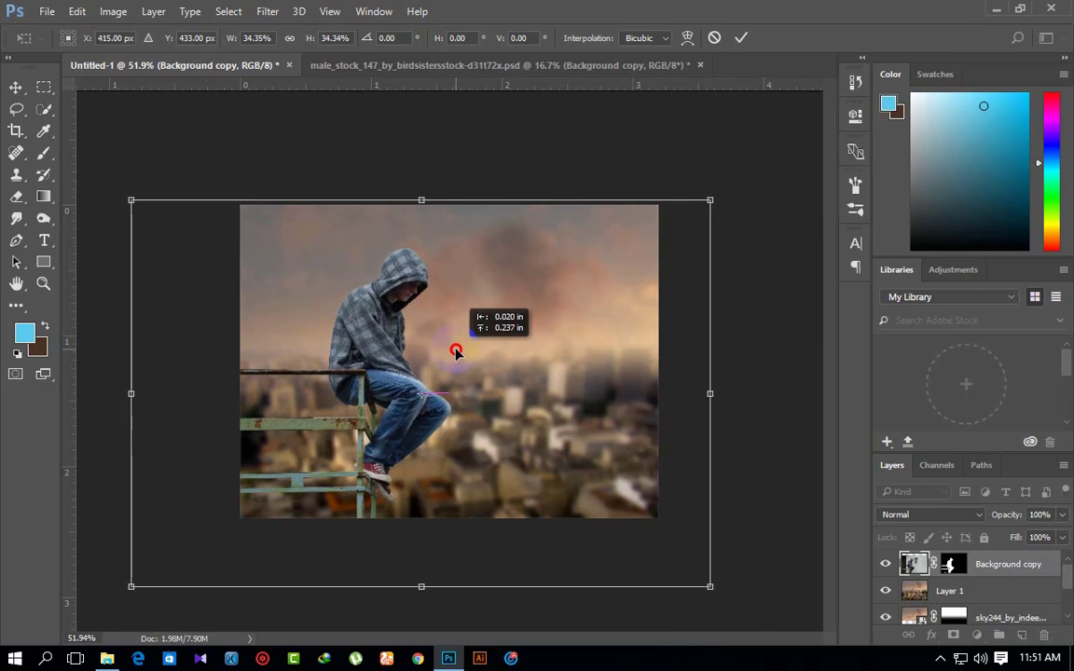
left_click(741, 43)
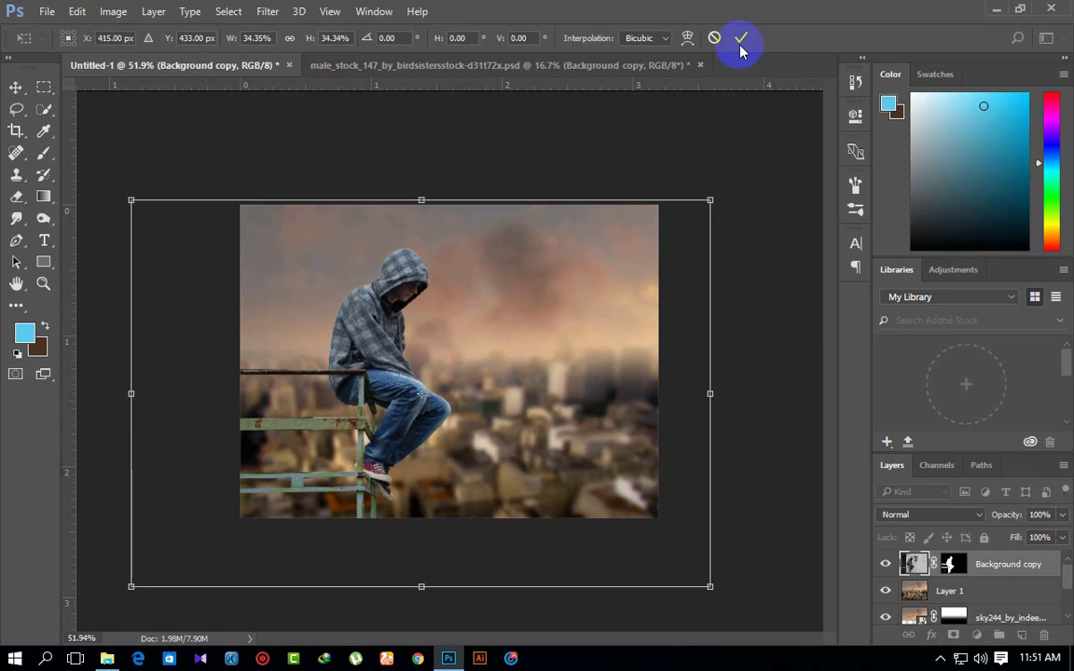
key("ctrl+0")
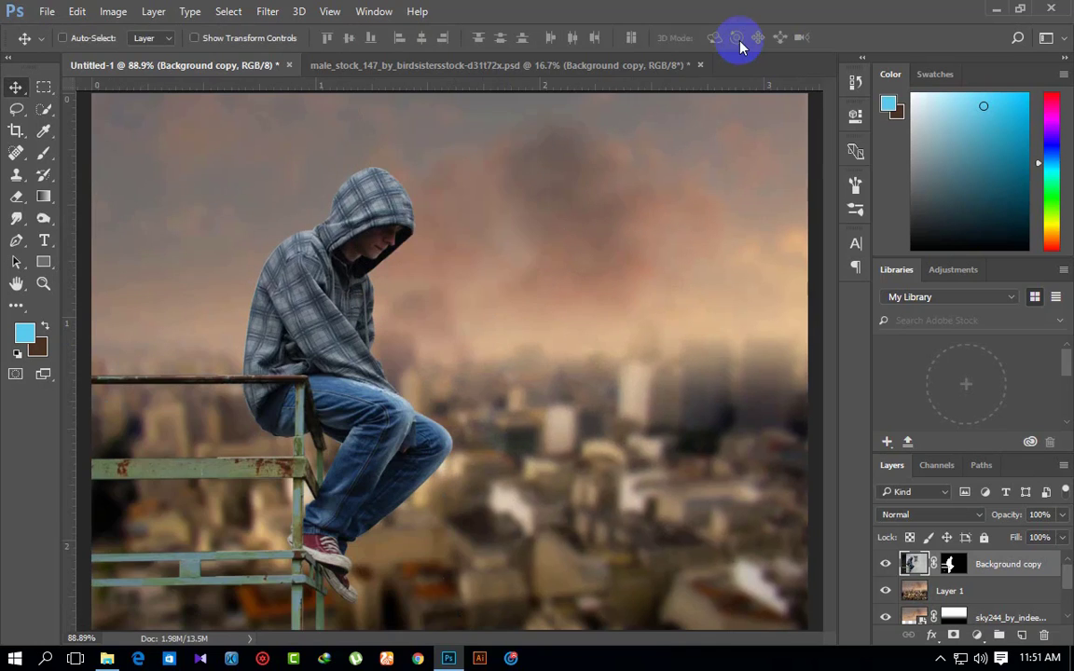
scroll(551, 383, "down", 2)
scroll(551, 383, "down", 1)
scroll(551, 383, "up", 1)
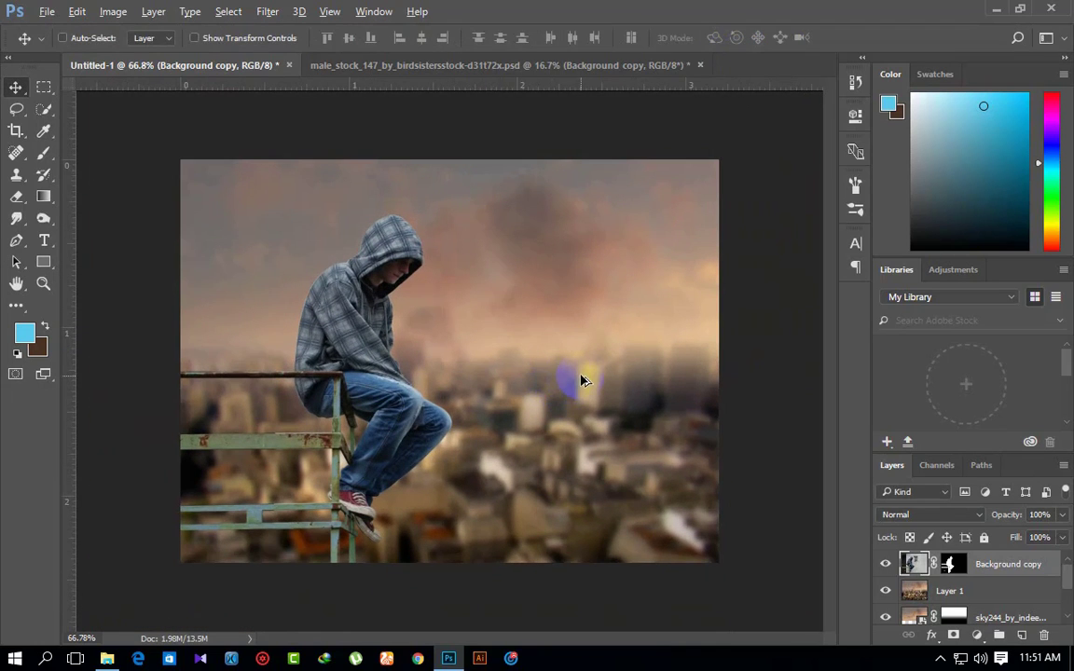
- Add a Brightness/Contrast adjustment clipped to the figure with Brightness 30 and Contrast 69
left_click(974, 636)
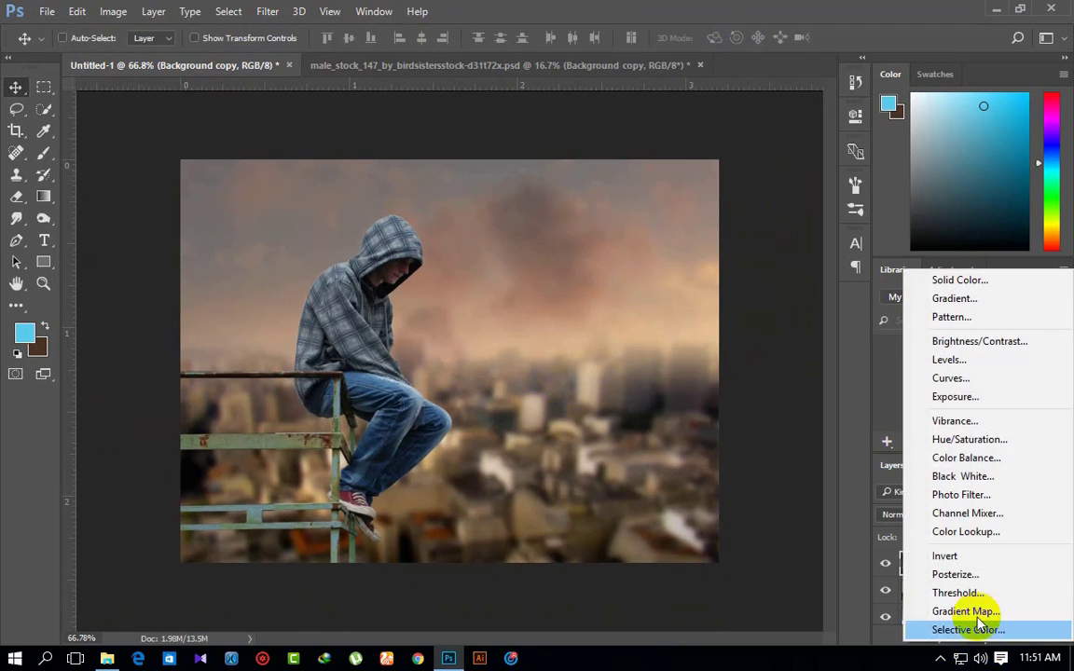
left_click(932, 341)
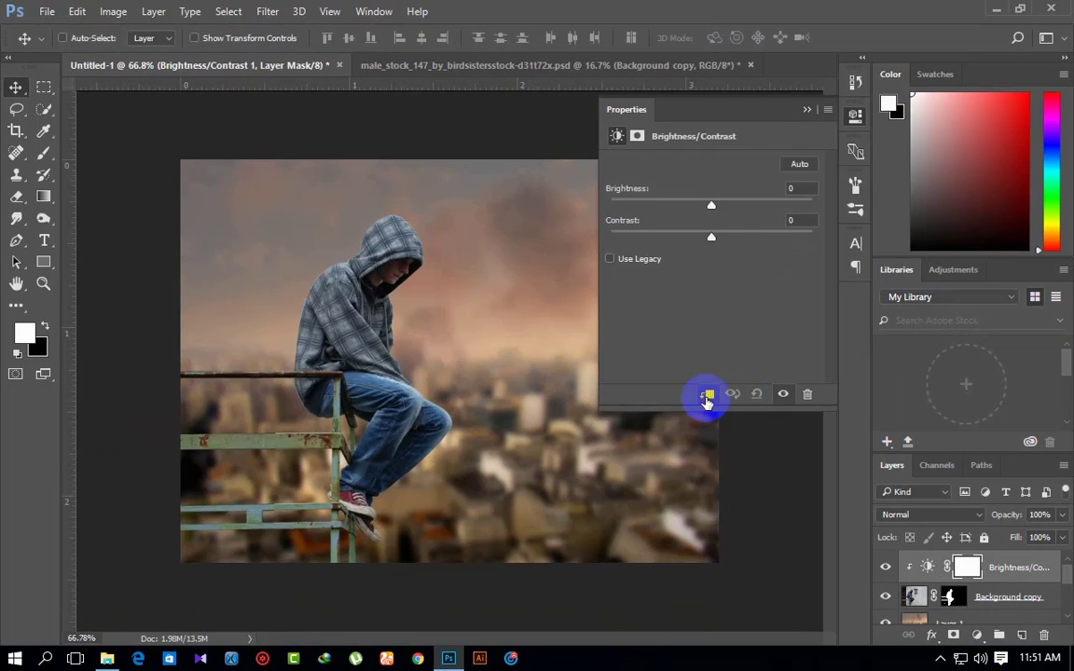
mouse_move(711, 207)
left_mouse_down()
mouse_move(733, 207)
mouse_move(753, 238)
mouse_move(712, 235)
mouse_move(780, 242)
left_mouse_up()
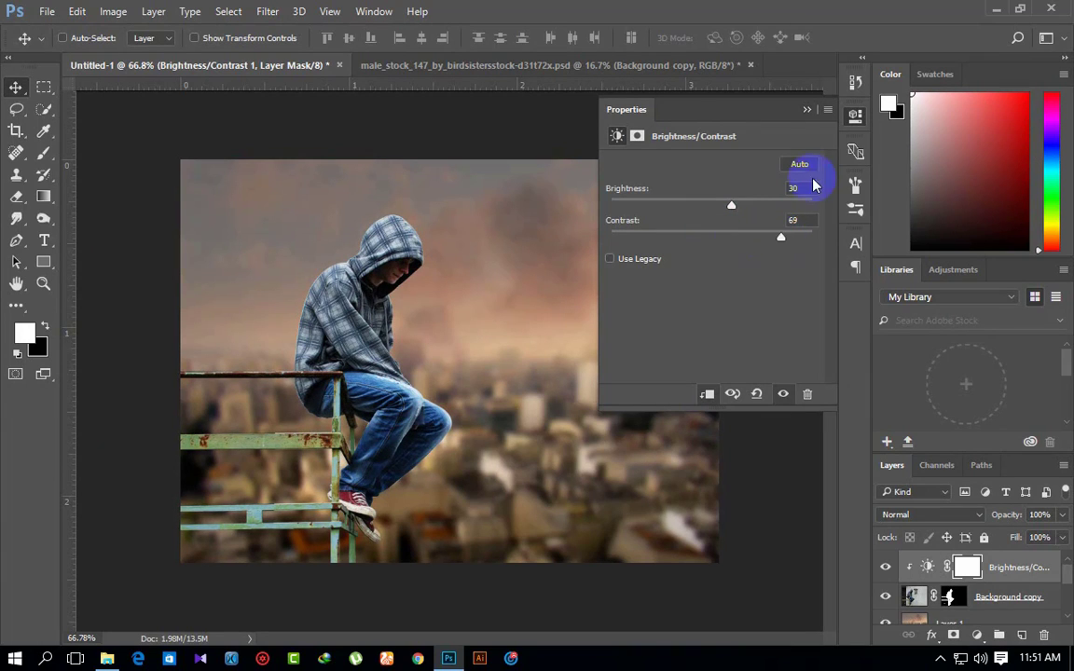
left_click(808, 109)
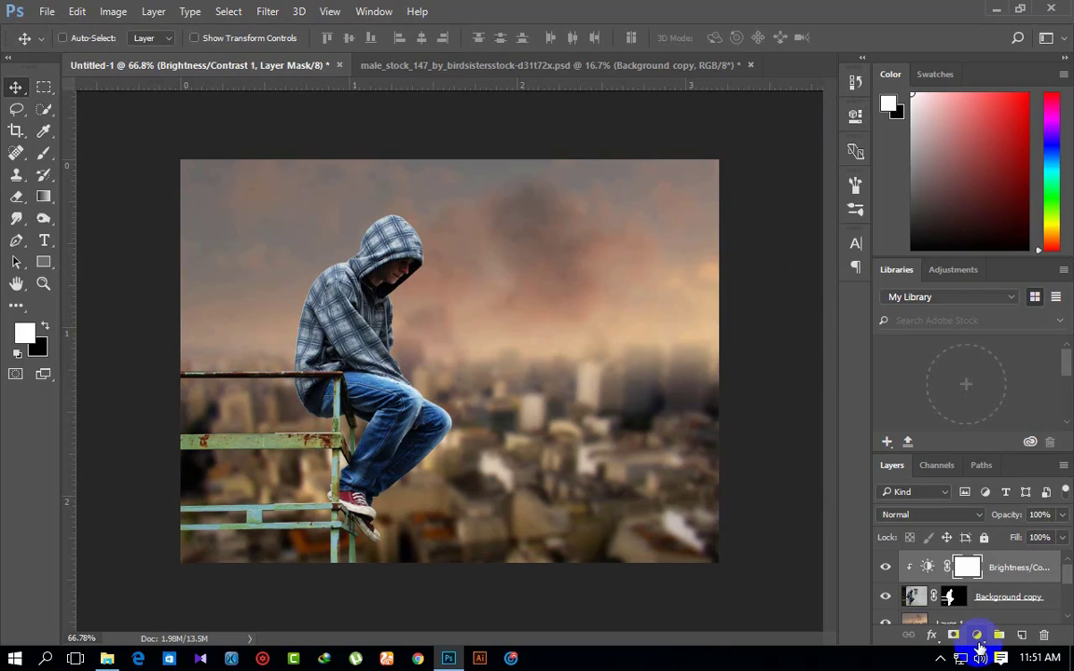
- Add a clipped Color Balance layer: midtones +11/+9/+3, shadows Cyan-Red +3
left_click(974, 638)
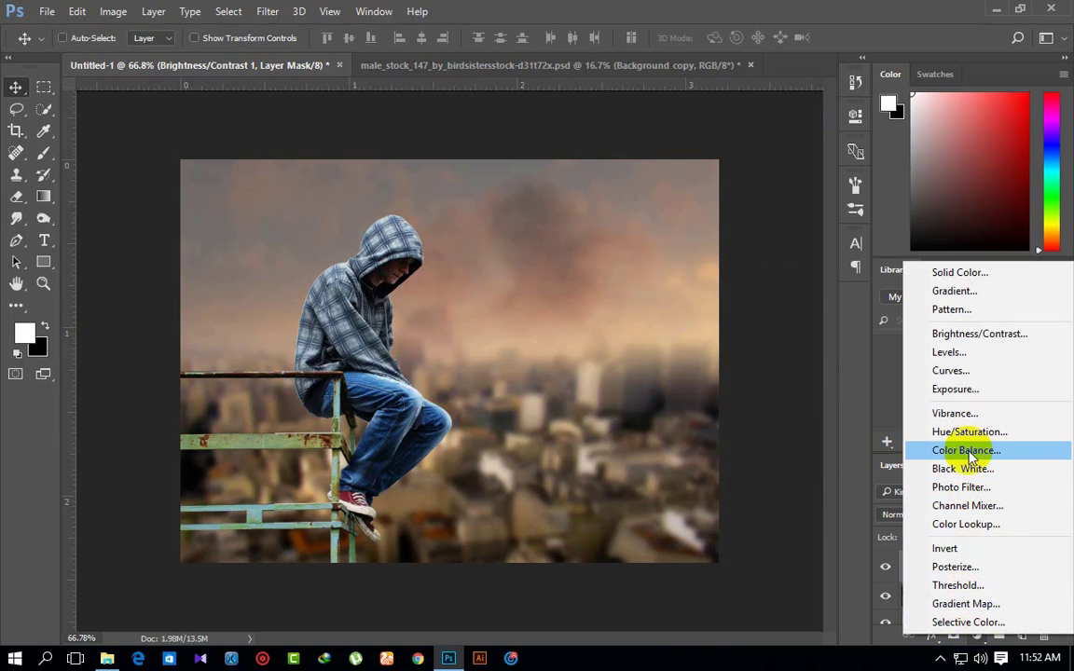
left_click(966, 450)
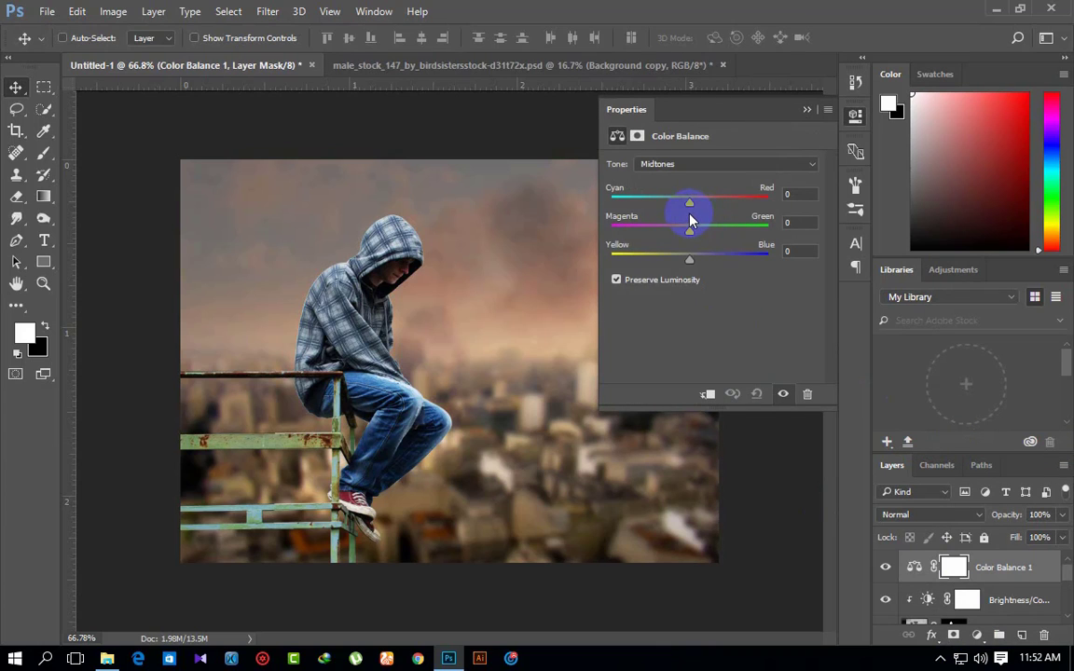
left_click(706, 394)
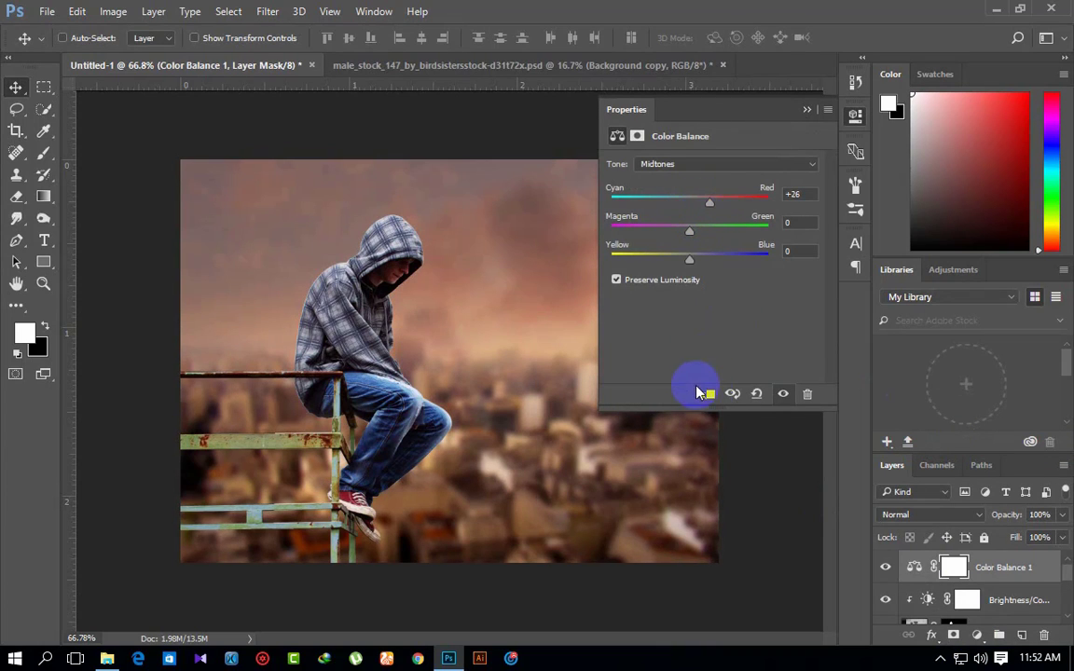
mouse_move(711, 198)
left_mouse_down()
mouse_move(673, 205)
mouse_move(695, 235)
left_mouse_up()
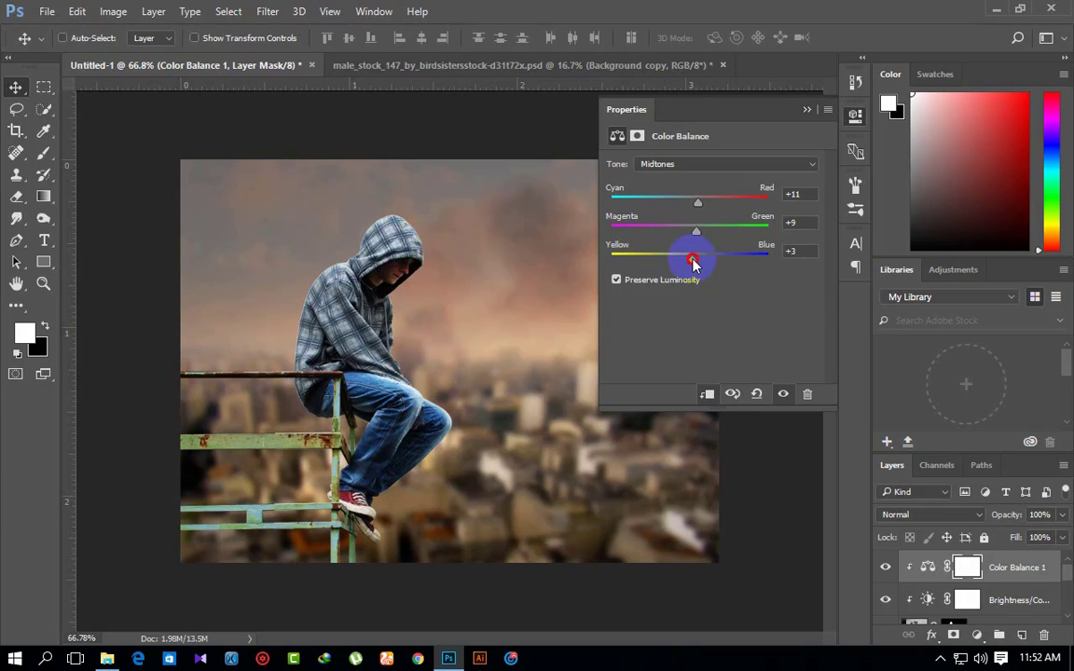
left_click(702, 163)
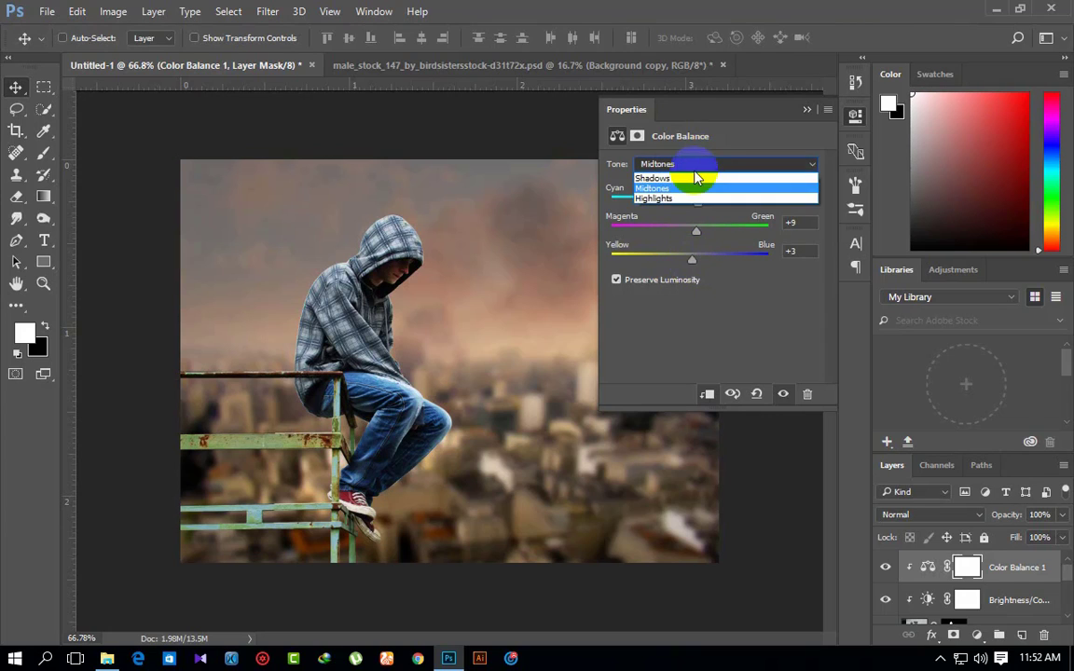
left_click_drag(675, 206, 708, 206)
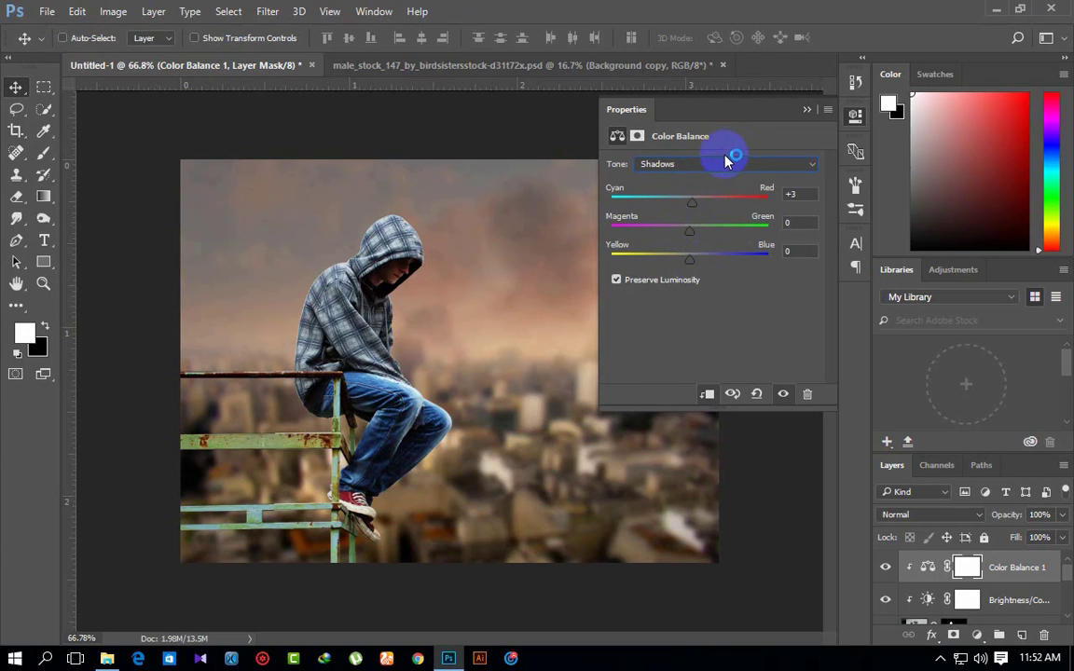
left_click(806, 109)
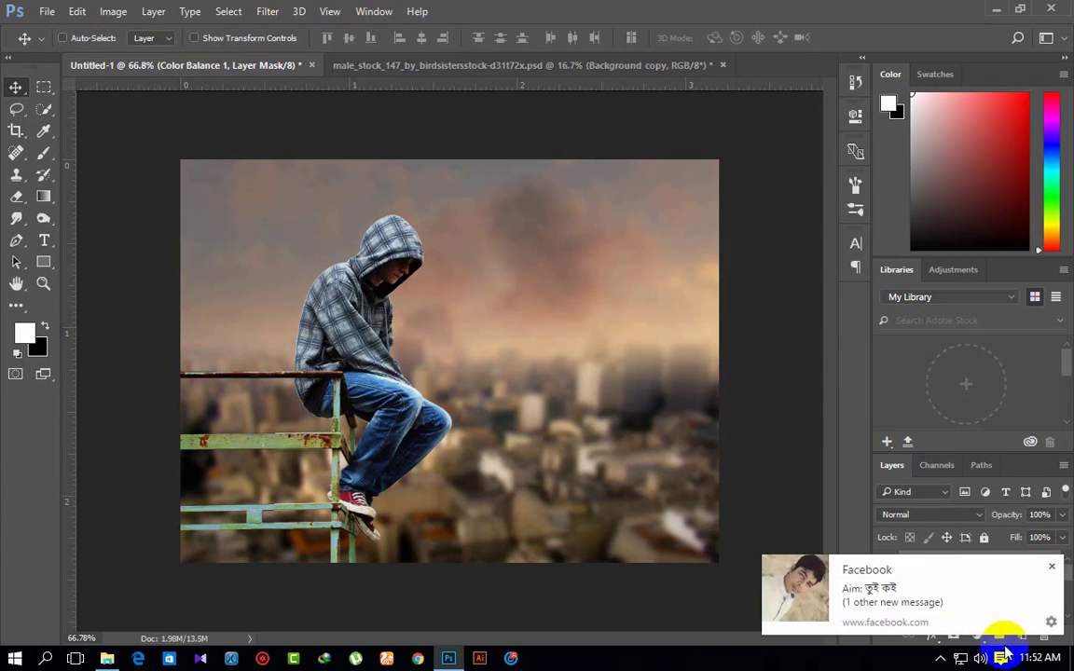
left_click(1051, 566)
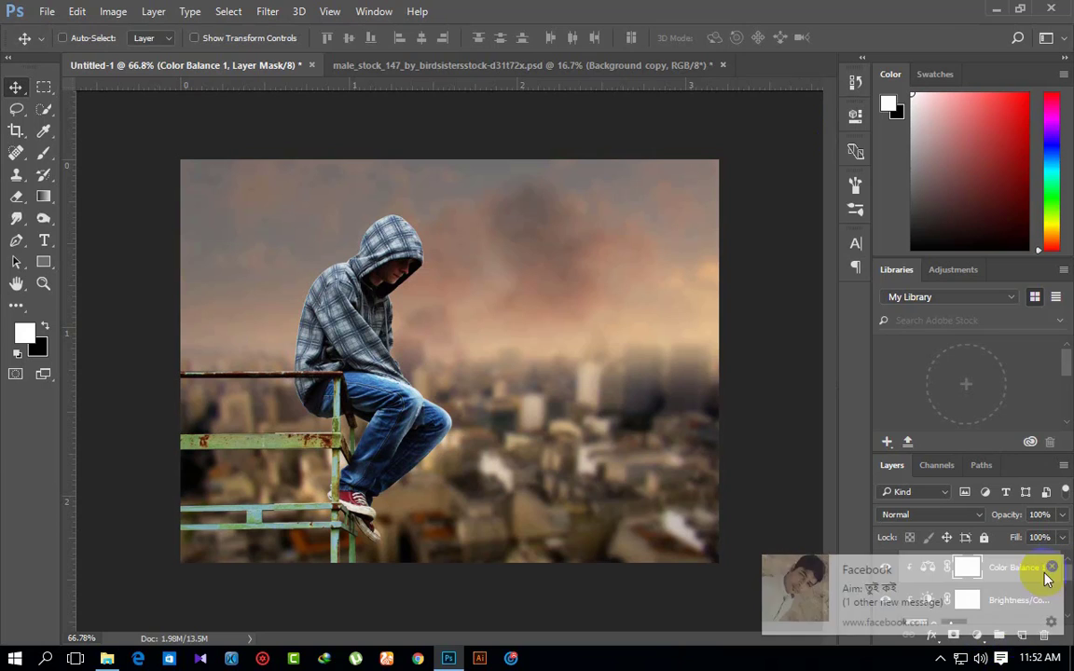
- Open the adjustment layer list and dismiss it without adding an adjustment
left_click(979, 637)
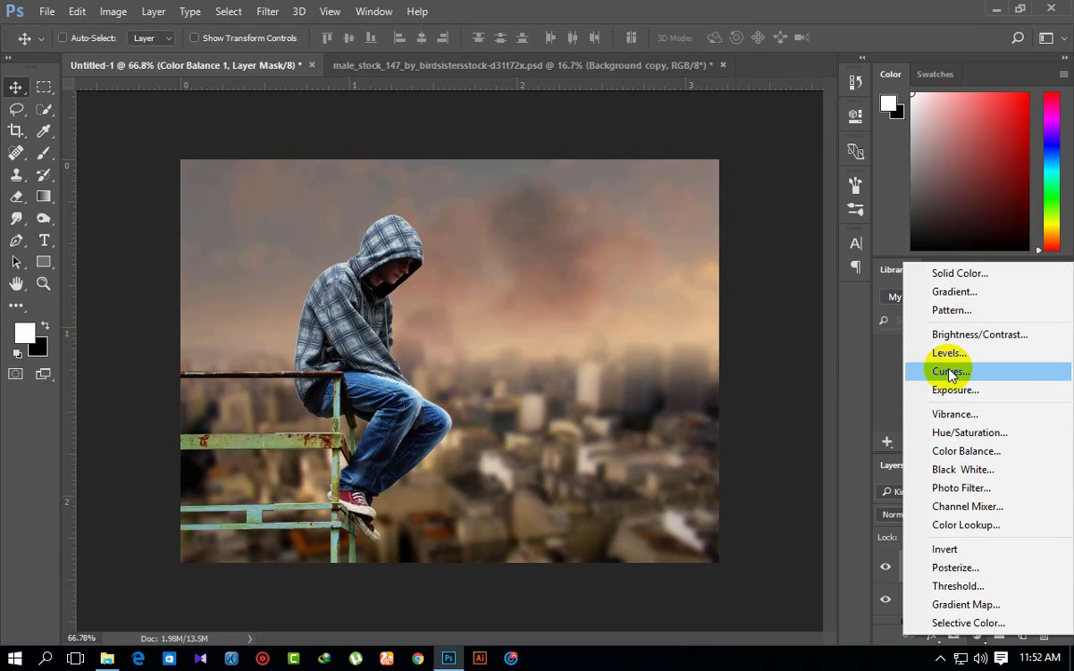
left_click(949, 372)
left_click(895, 657)
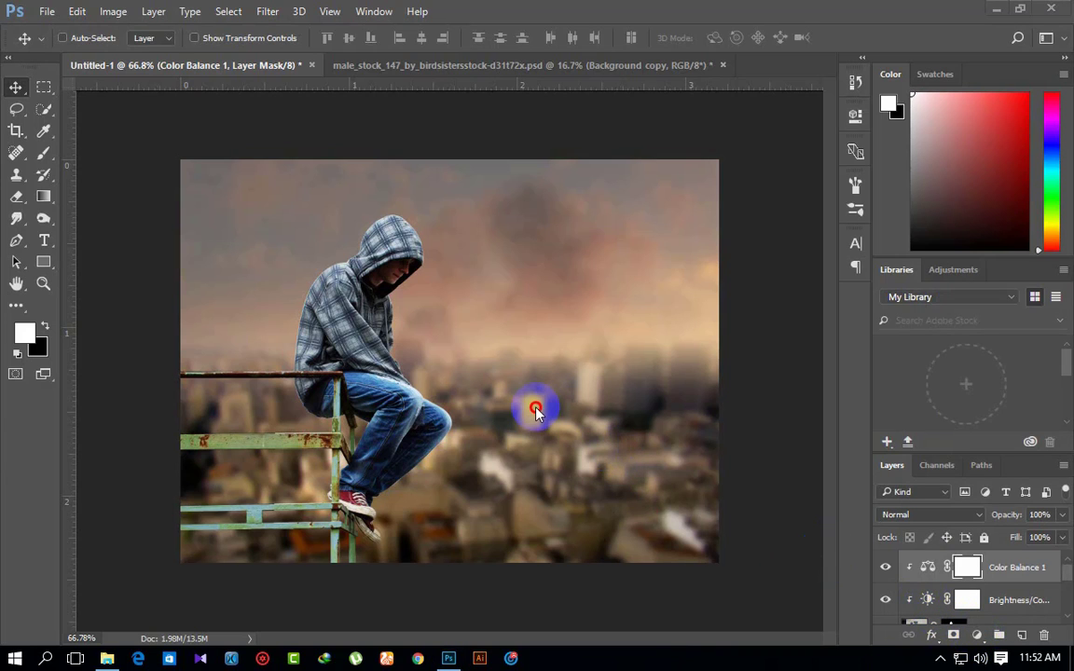
left_click(15, 90)
- Zoom in and out on the canvas to inspect the warm-tinted hooded figure
scroll(328, 352, "down", 3)
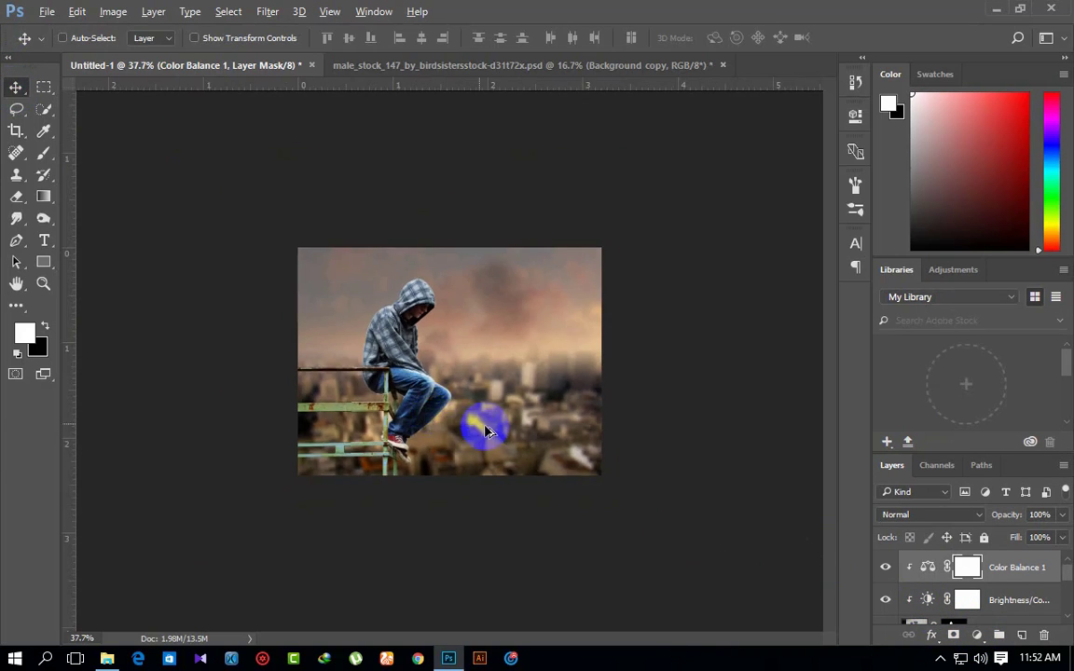
scroll(479, 427, "up", 3)
scroll(519, 444, "up", 1)
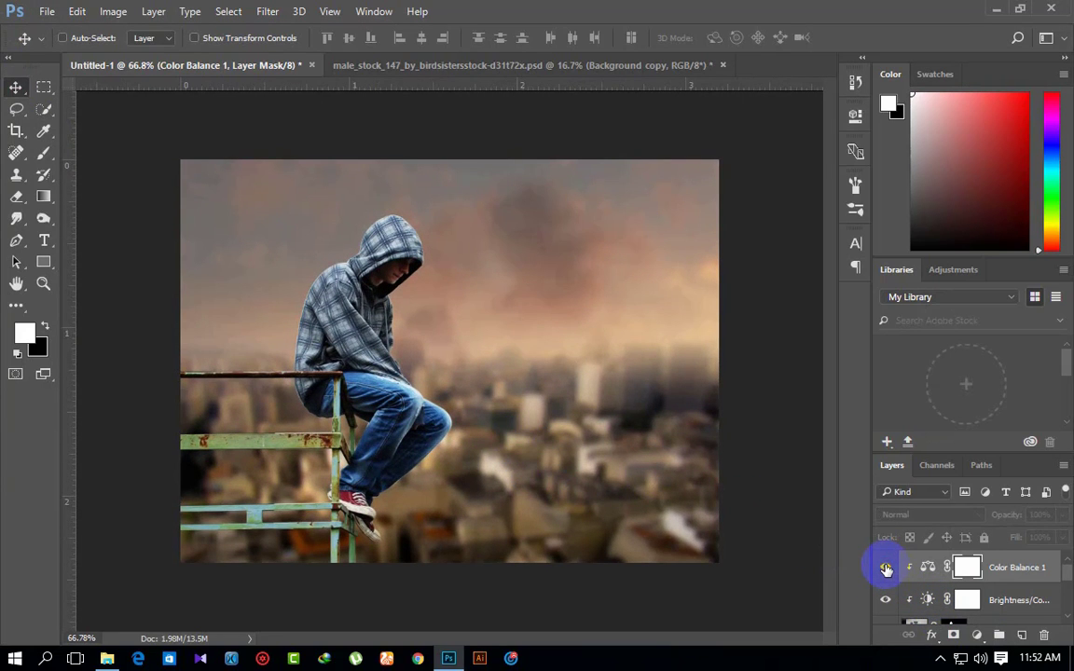
scroll(583, 470, "down", 2)
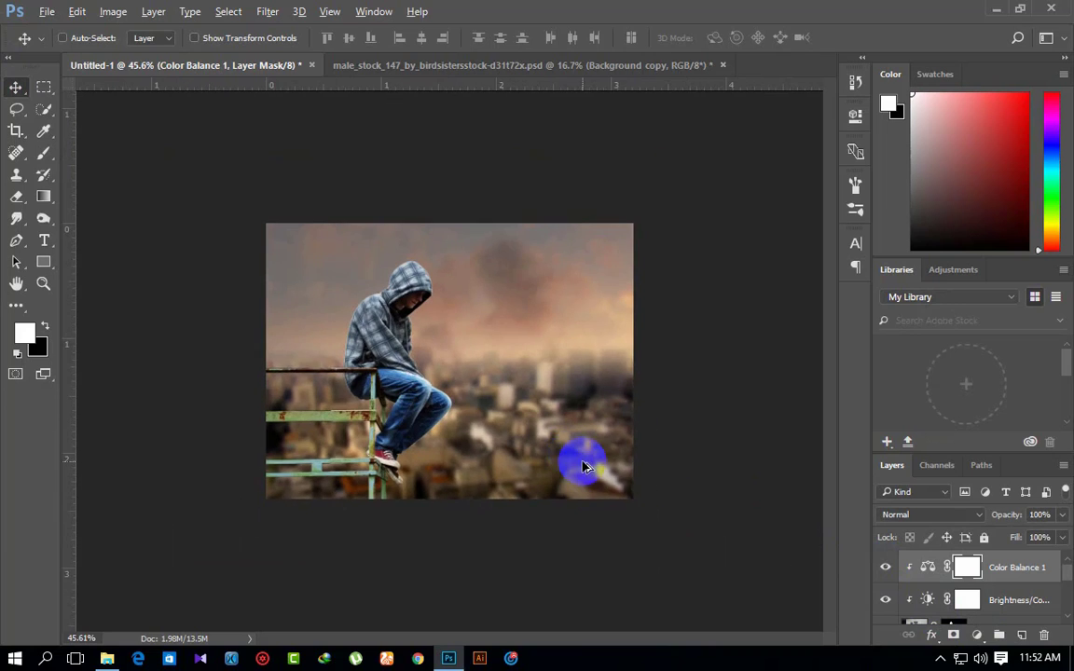
scroll(582, 465, "up", 1)
scroll(585, 466, "up", 2)
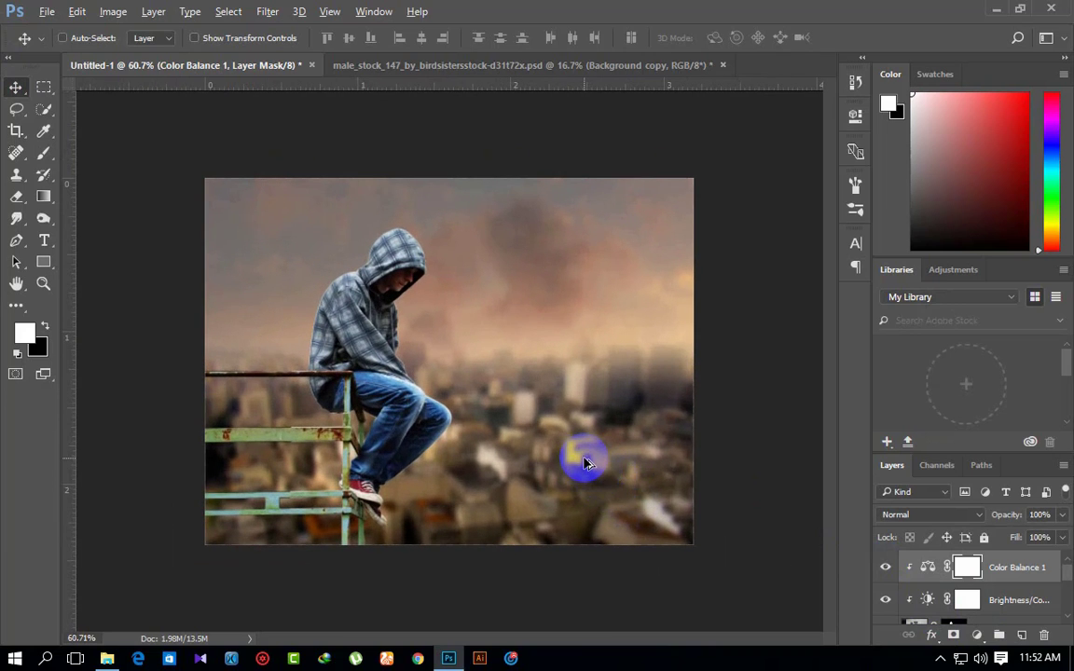
scroll(585, 463, "up", 1)
scroll(652, 462, "down", 1)
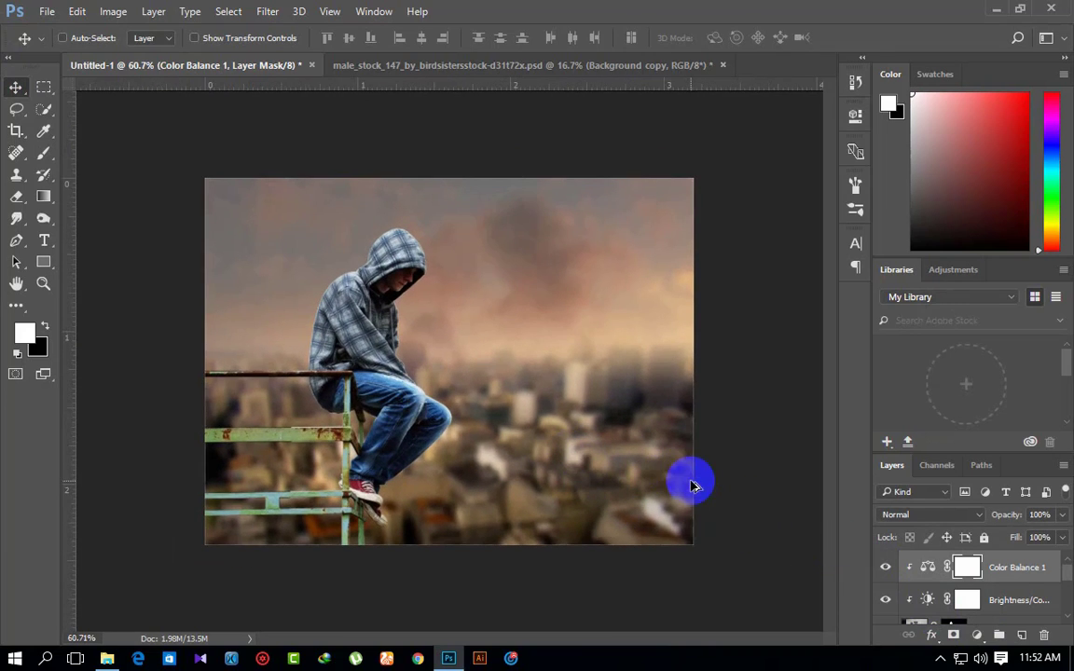
- Add an empty Layer 2 and set up an orange #ff8b36-to-transparent gradient
left_click(1023, 637)
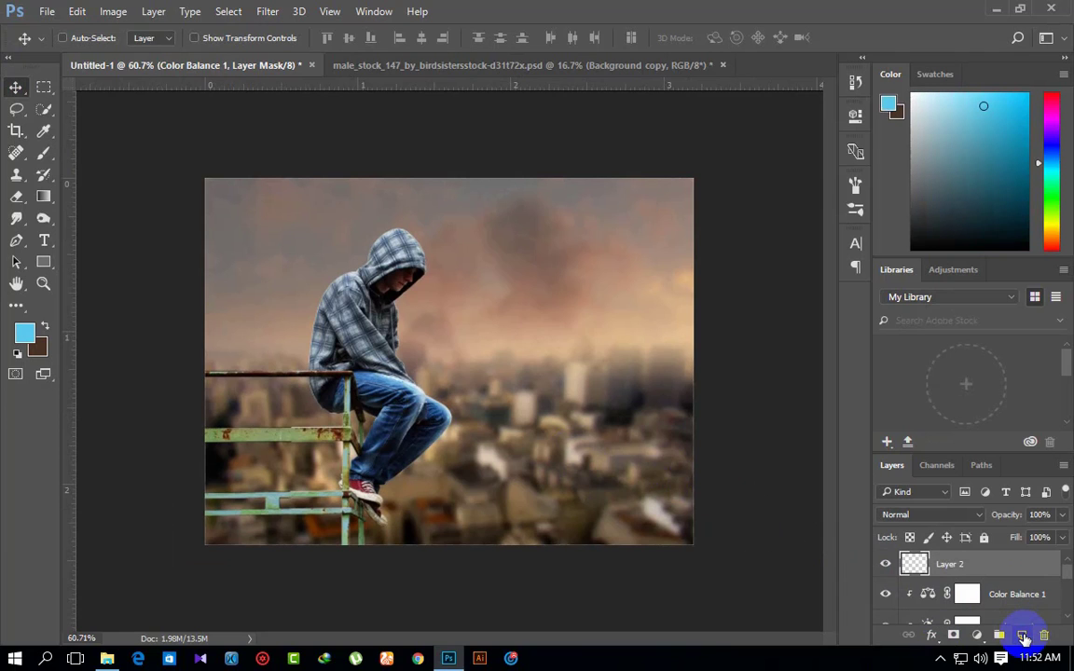
left_click(44, 197)
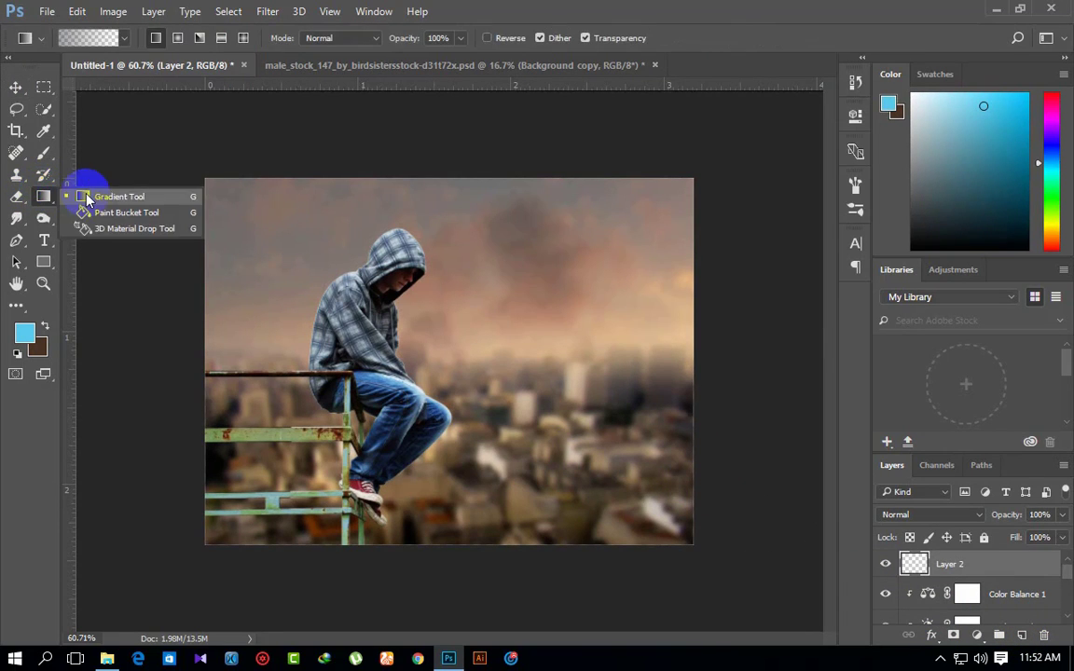
left_click(75, 38)
left_click(410, 150)
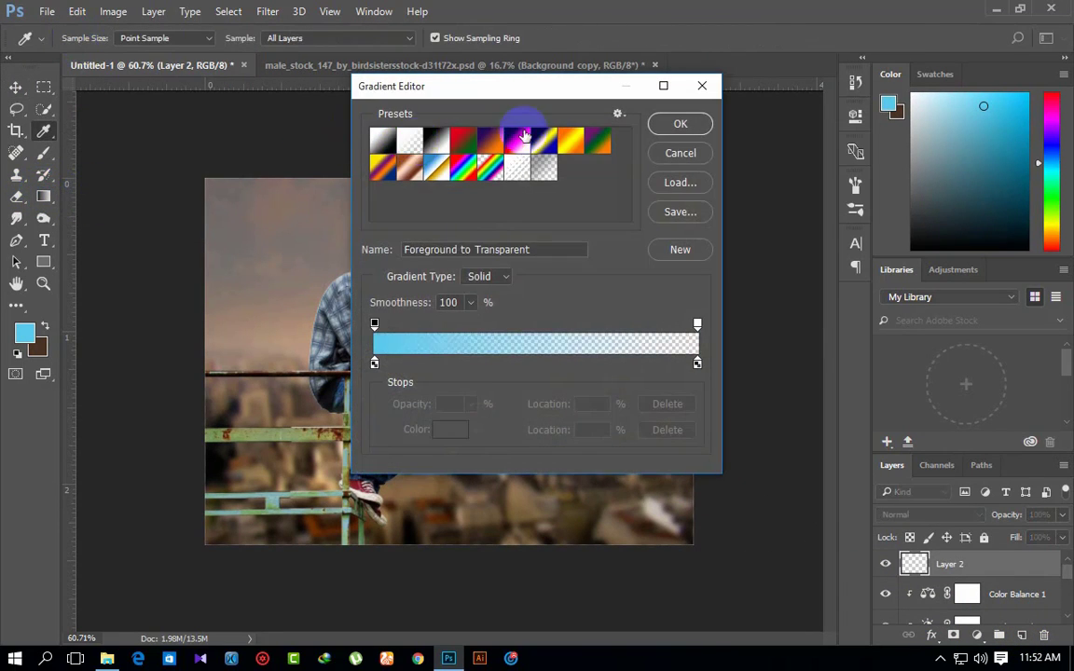
left_click(375, 363)
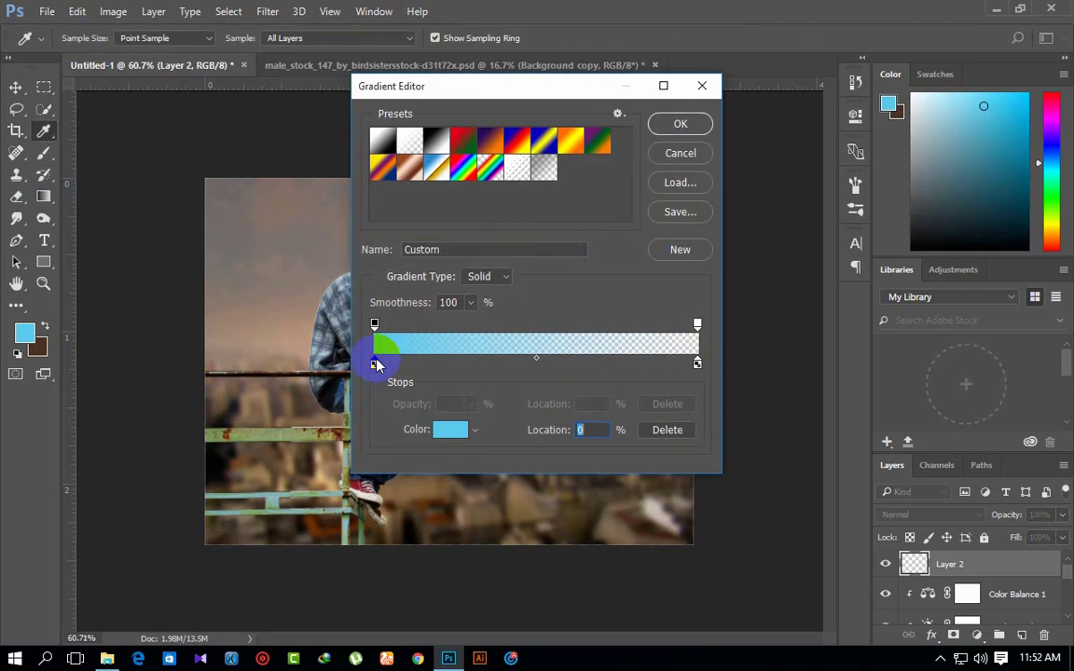
left_click(450, 430)
left_click_drag(841, 265, 836, 353)
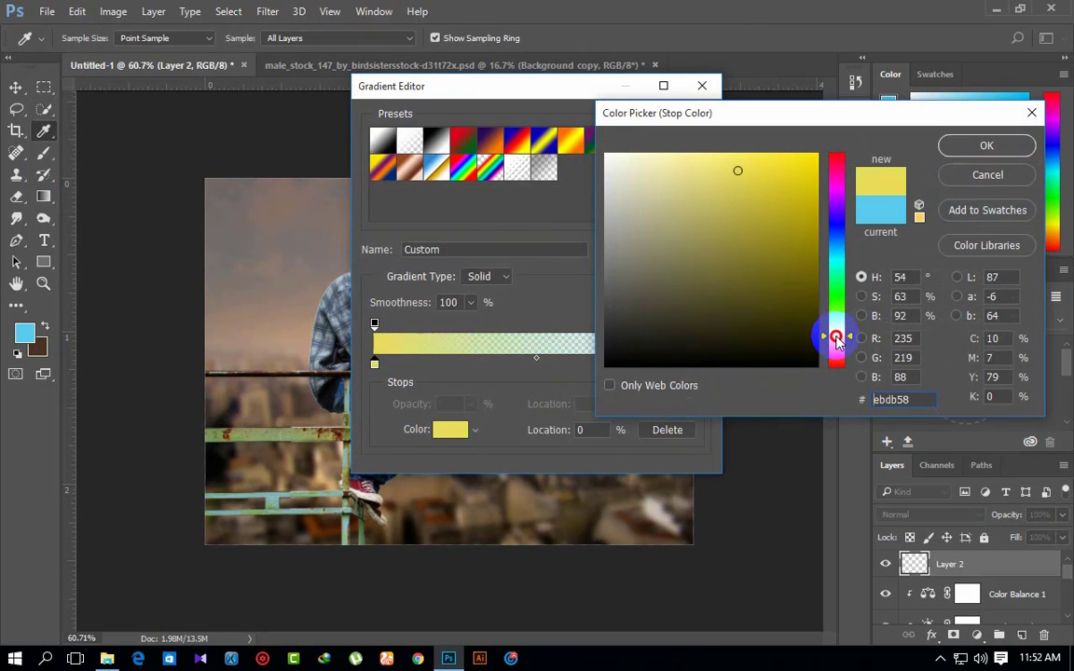
left_click(770, 155)
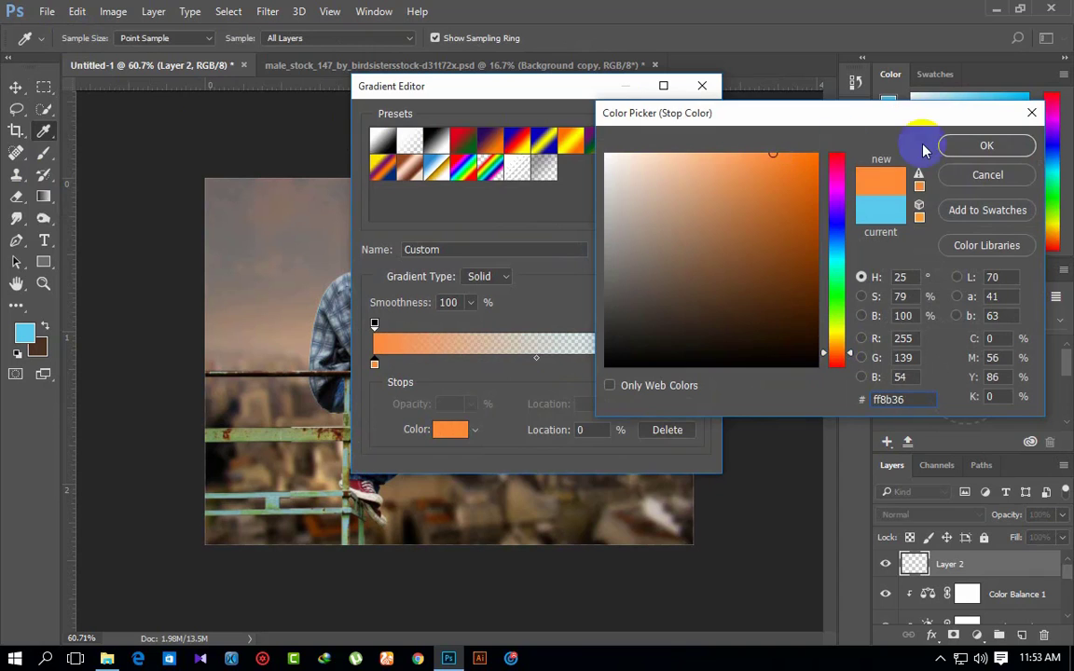
left_click(987, 145)
left_click(685, 126)
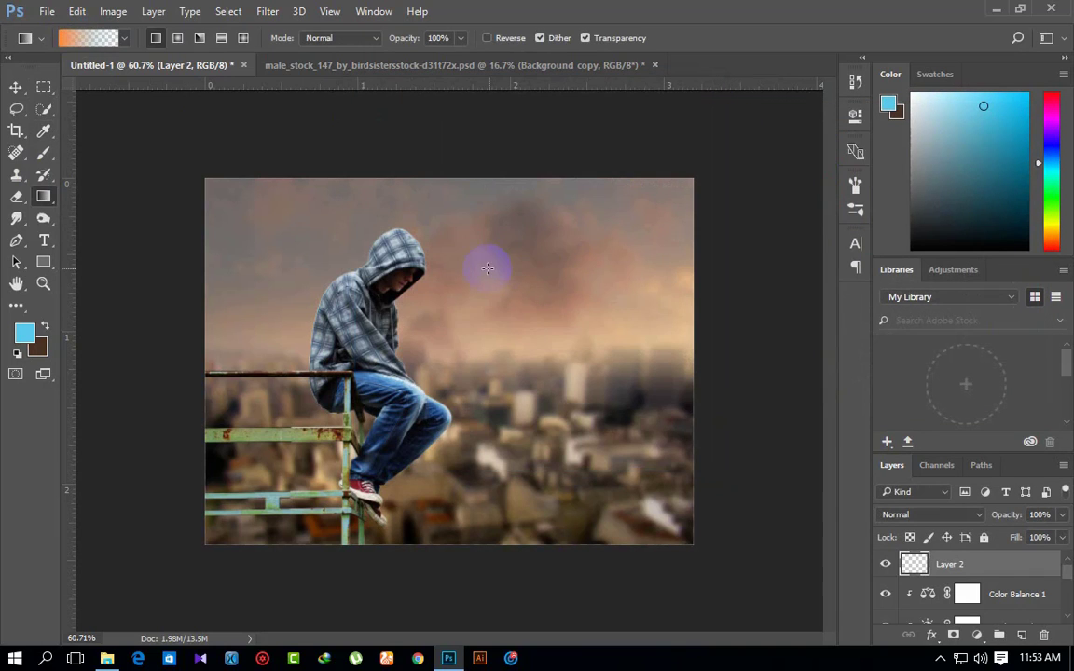
- Switch the gradient to Radial, draw a trial glow by the head, then undo it
left_click(185, 40)
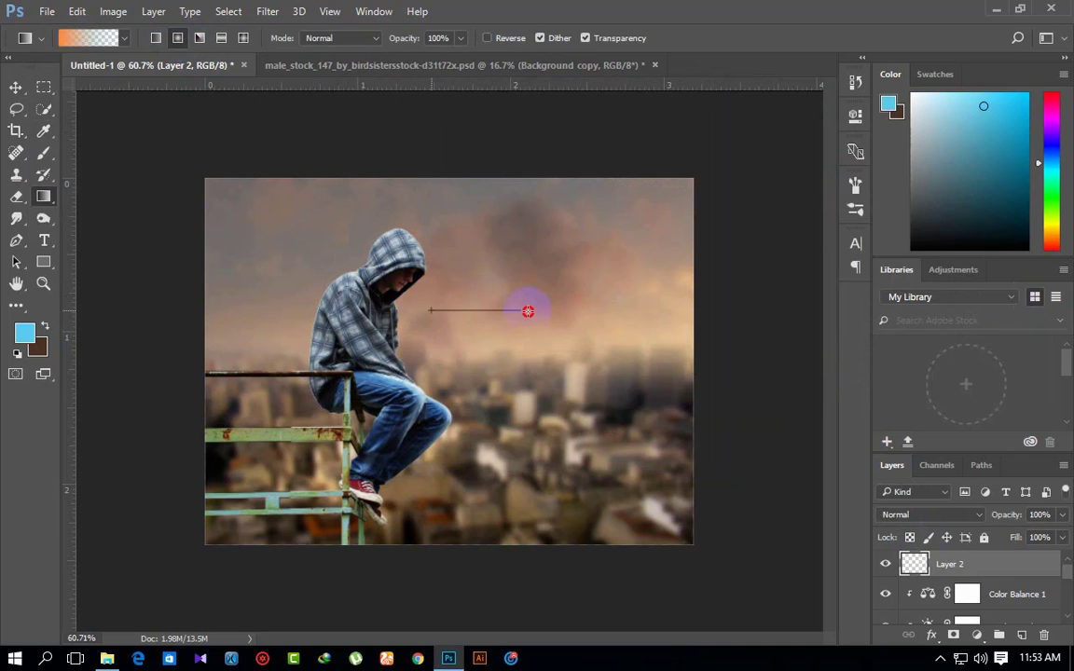
left_click_drag(431, 310, 528, 311)
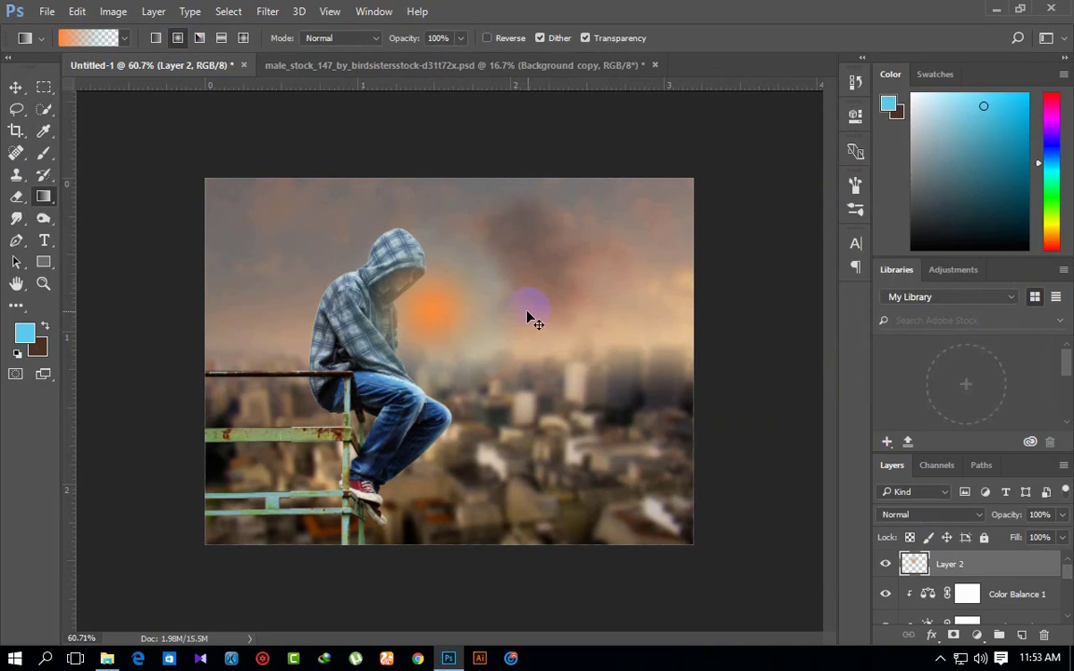
key("ctrl+z")
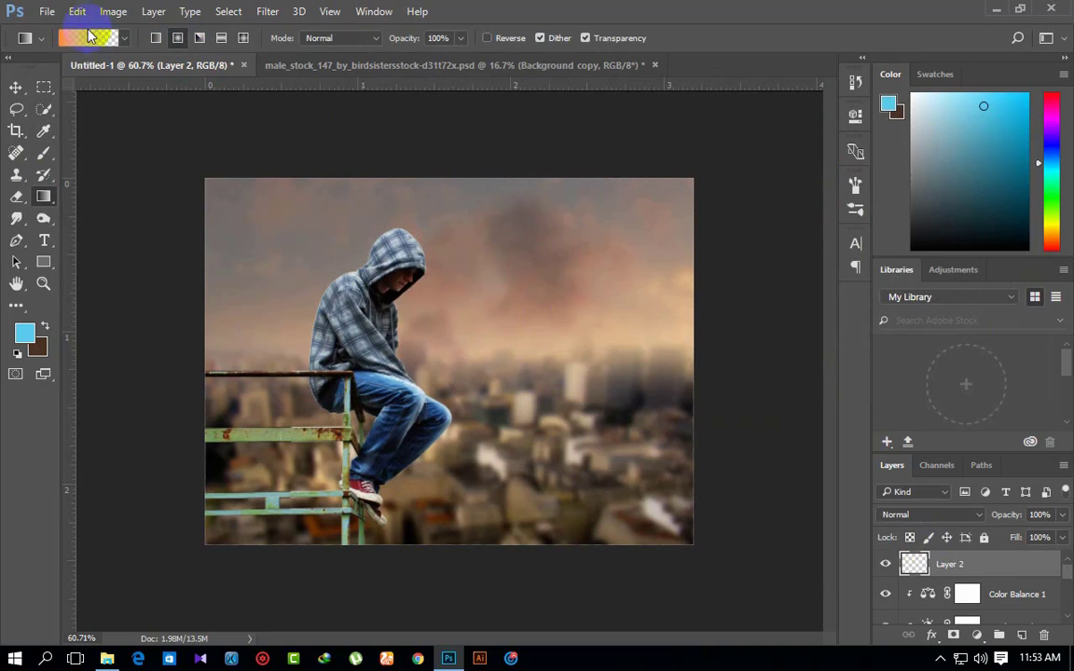
- Make the gradient's end stop white and draw a radial glow beside the head
left_click(89, 37)
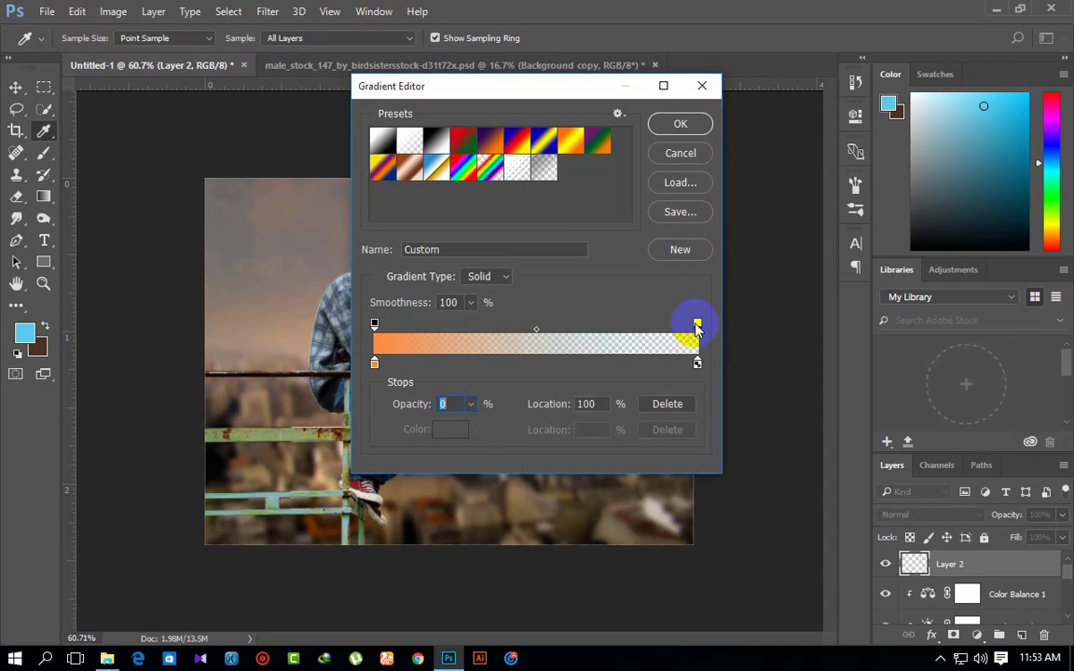
left_click(697, 364)
left_click(450, 430)
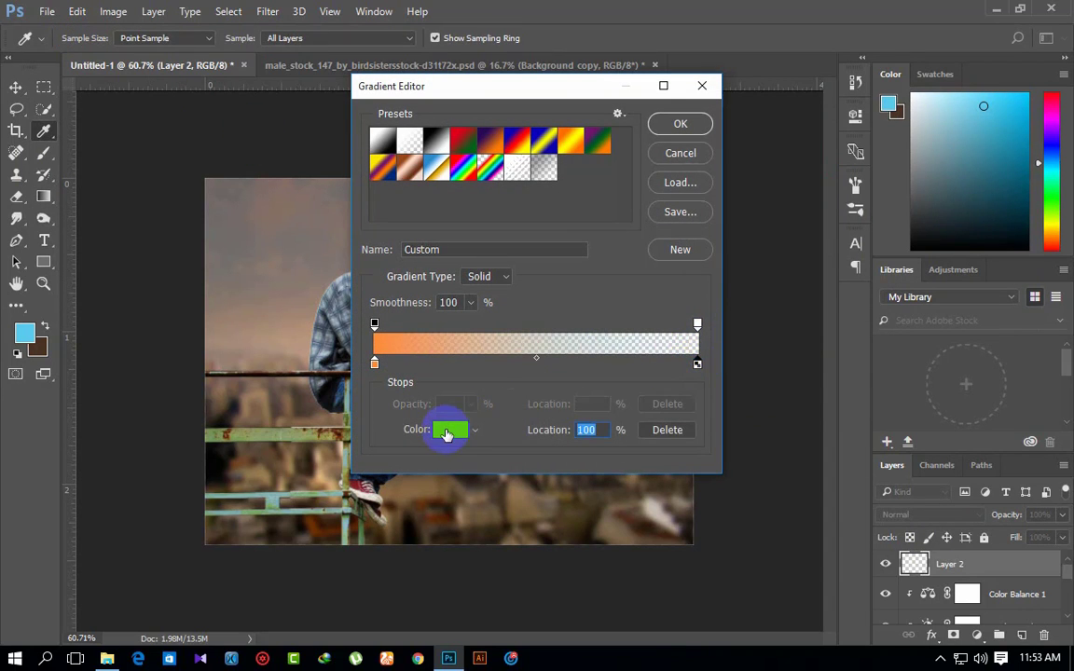
left_click_drag(615, 187, 596, 113)
left_click(986, 146)
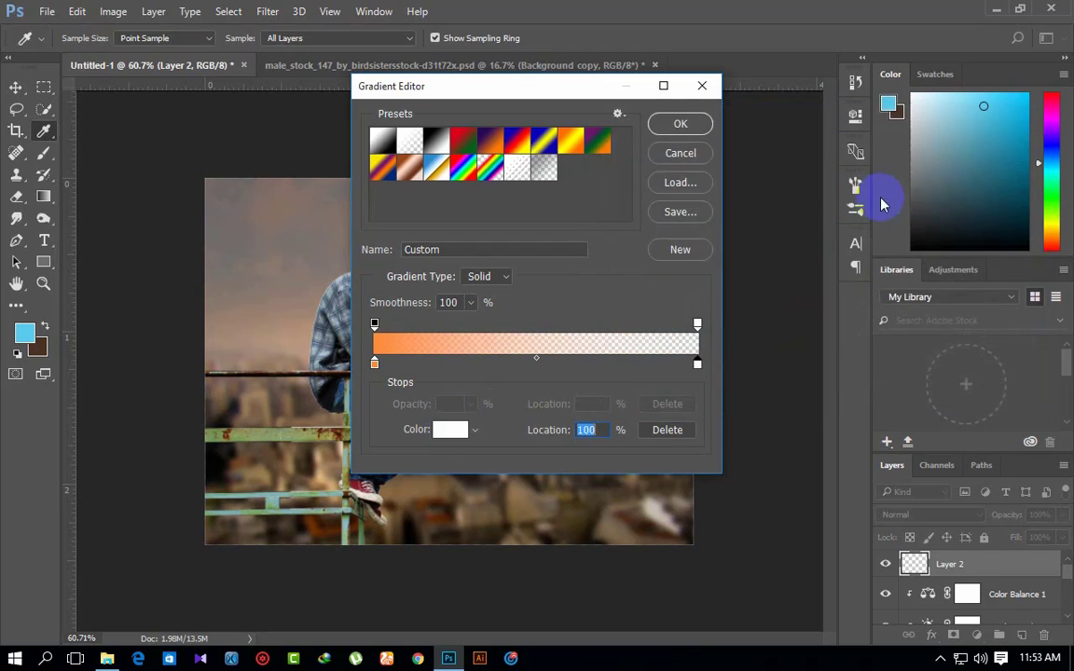
left_click(684, 123)
left_click_drag(570, 308, 569, 308)
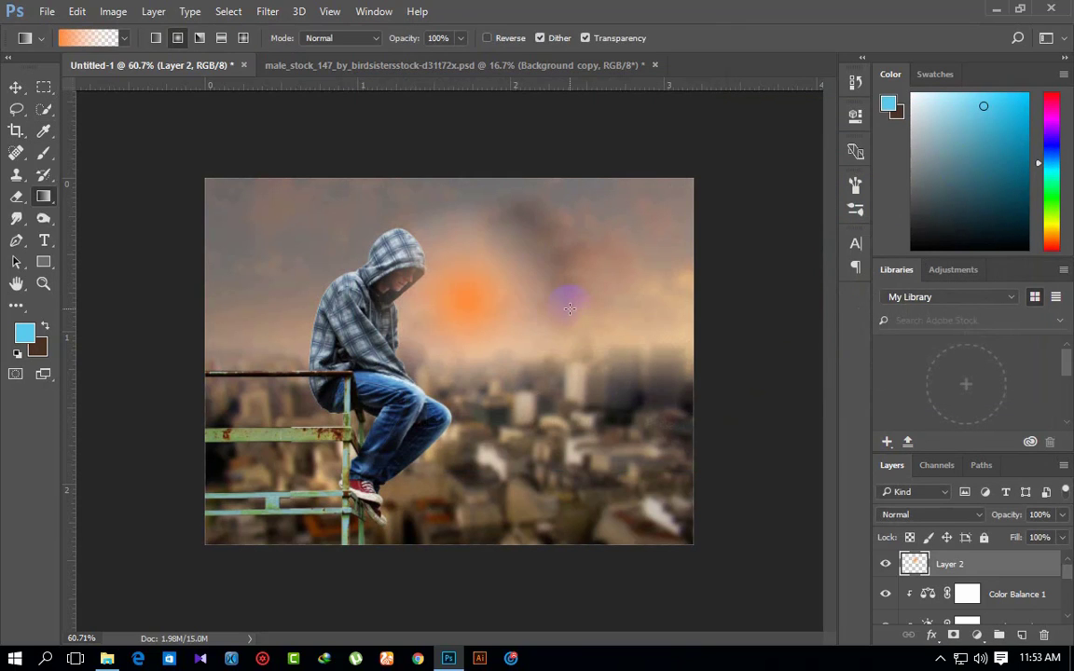
- Resize and reposition the glow beside the man's head with Free Transform
key("ctrl+t")
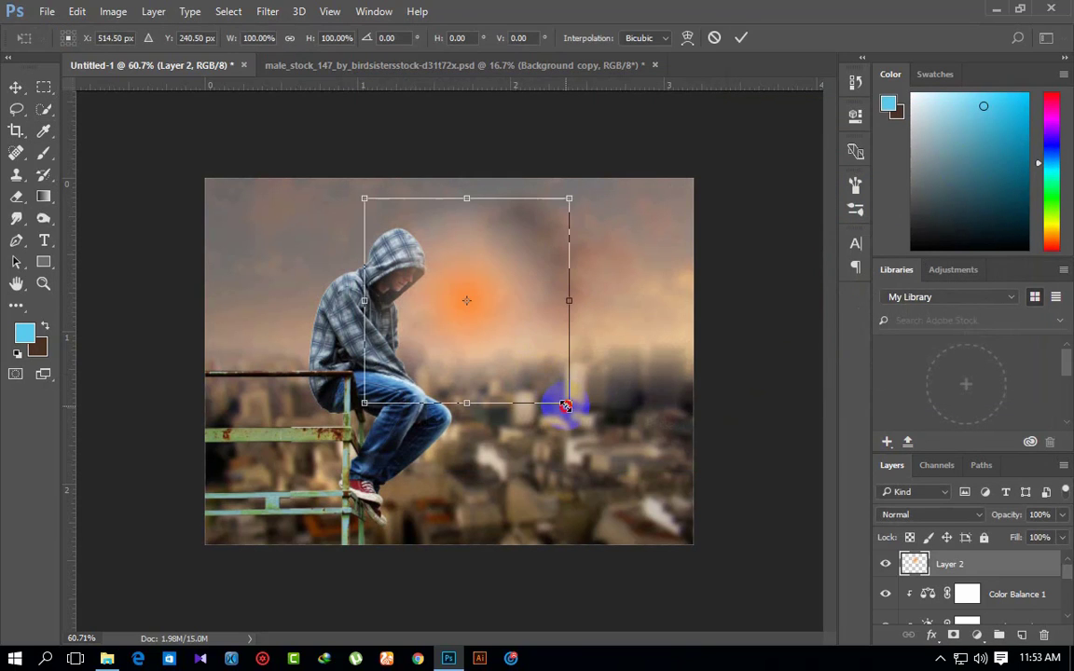
mouse_move(568, 402)
left_mouse_down()
mouse_move(595, 428)
mouse_move(549, 384)
left_mouse_up()
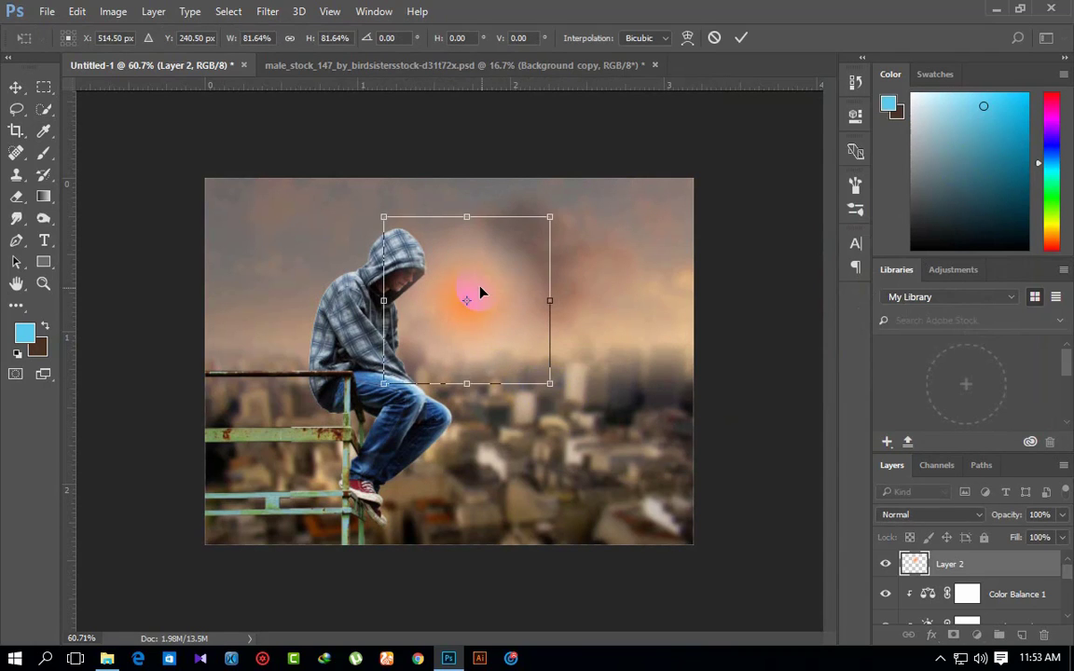
left_click_drag(479, 292, 474, 315)
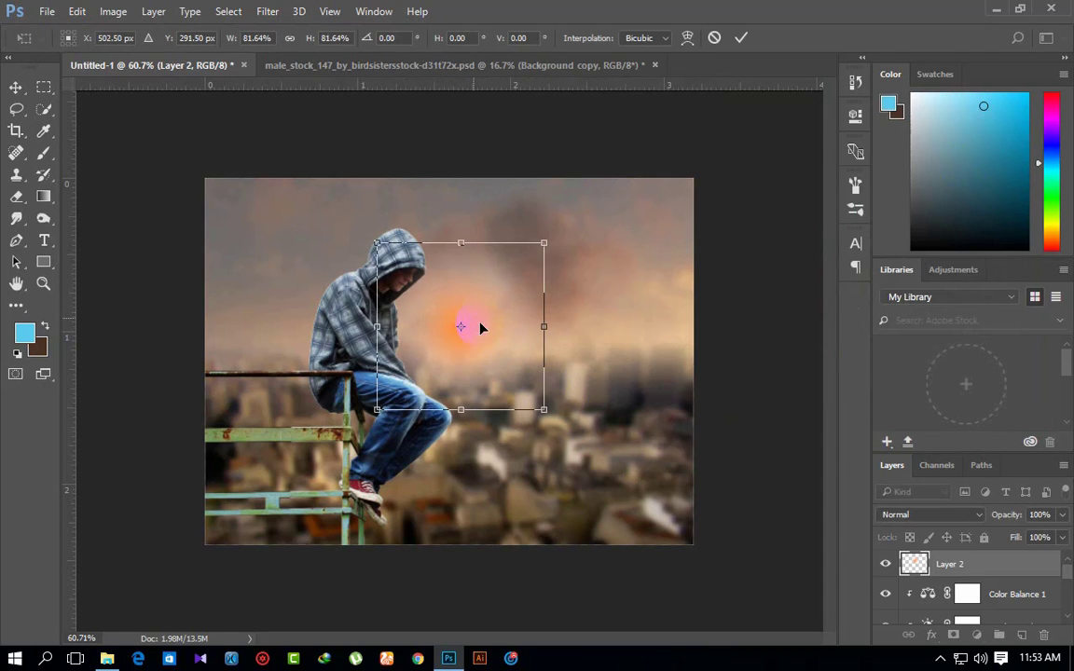
left_click_drag(546, 410, 559, 416)
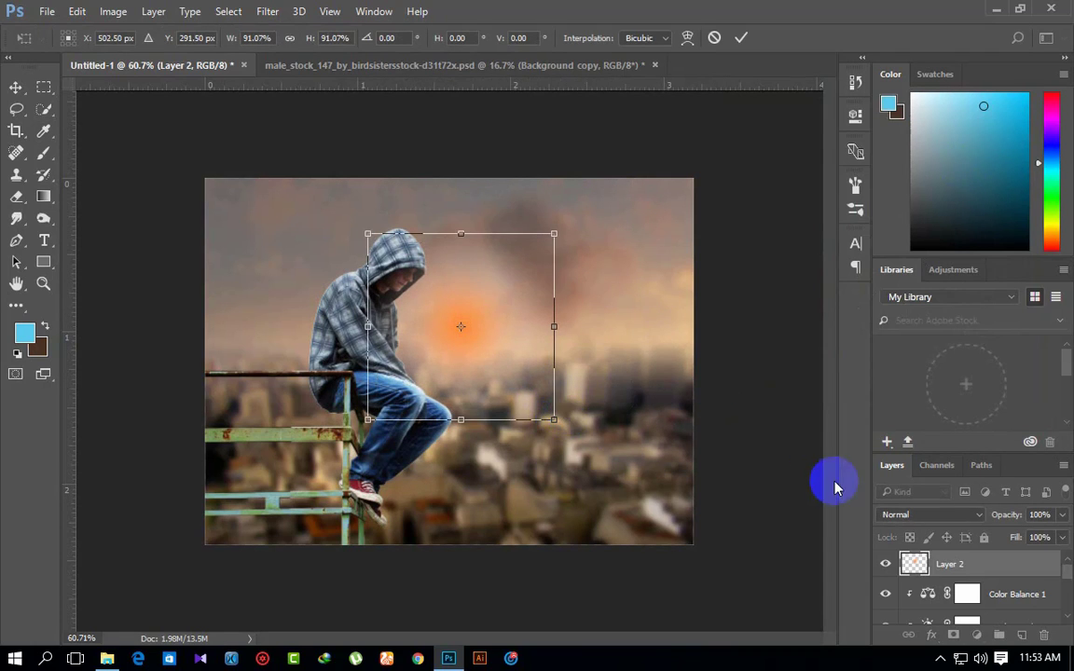
key("Return")
left_click(918, 522)
- Compare Screen, Lighten and Overlay, settling the glow on Lighter Color blending
left_click(897, 293)
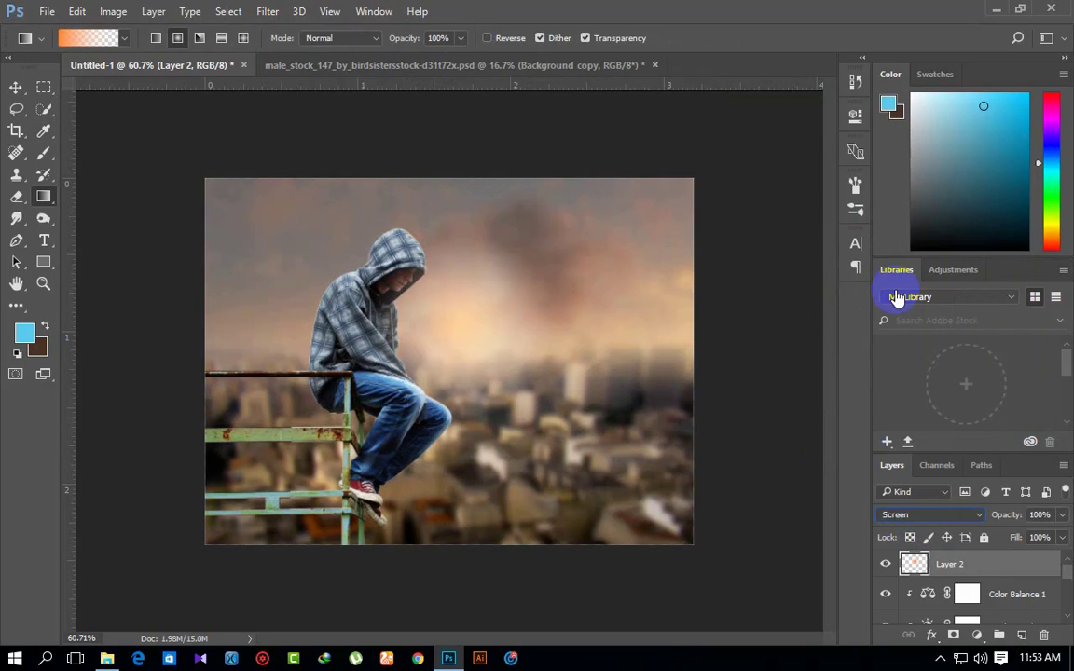
key("Up")
key("Up")
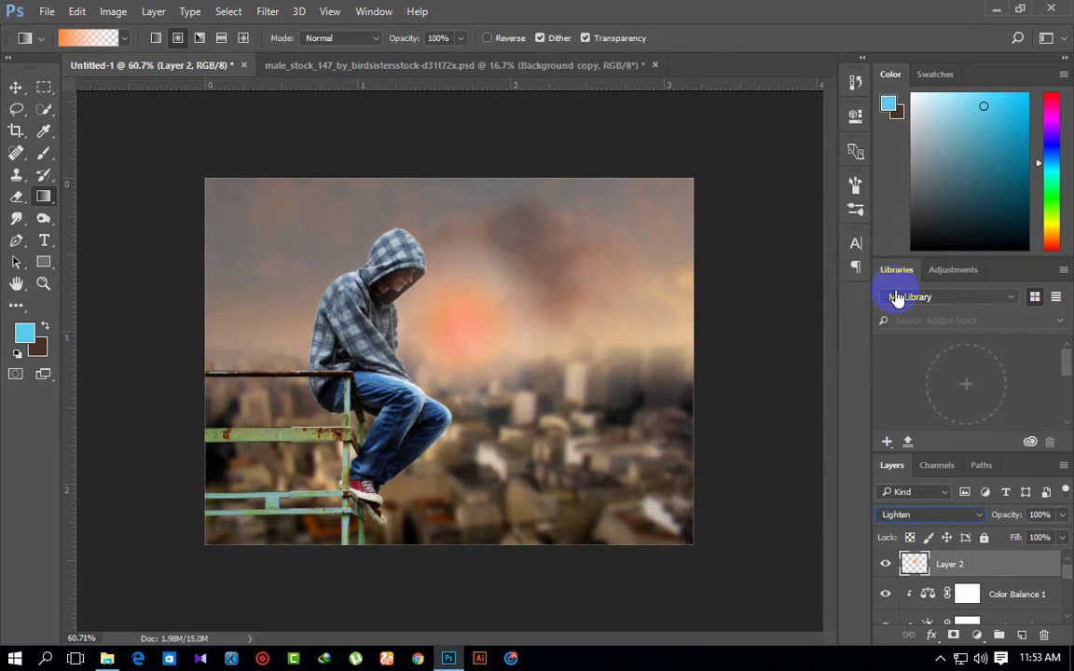
key("Down")
key("Down")
key("Down")
key("Down")
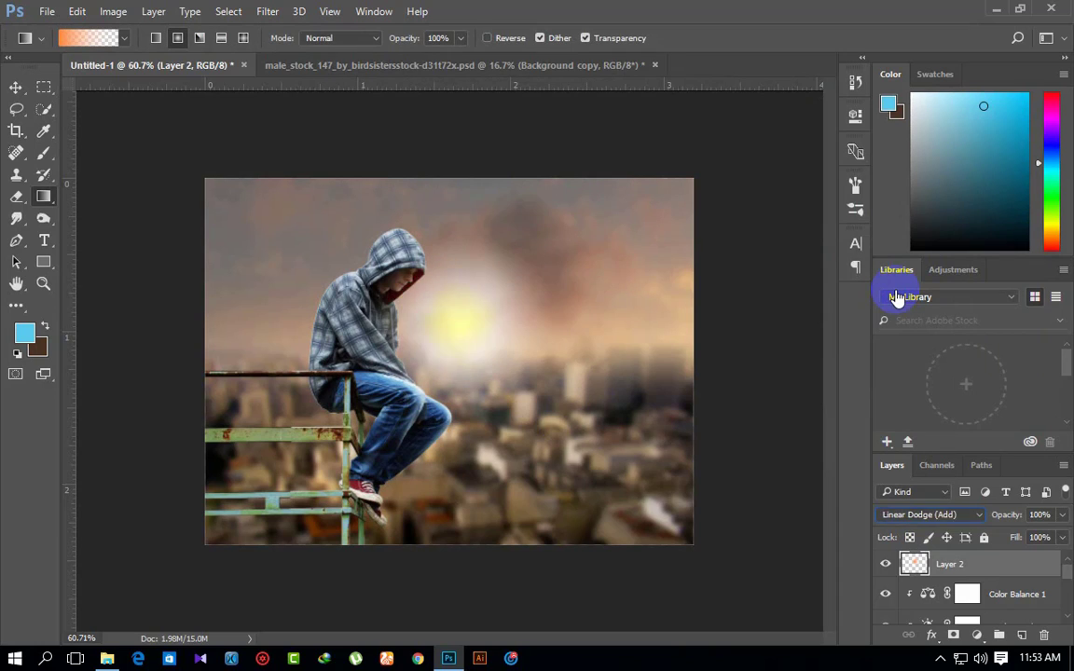
key("Down")
key("Down")
key("Up")
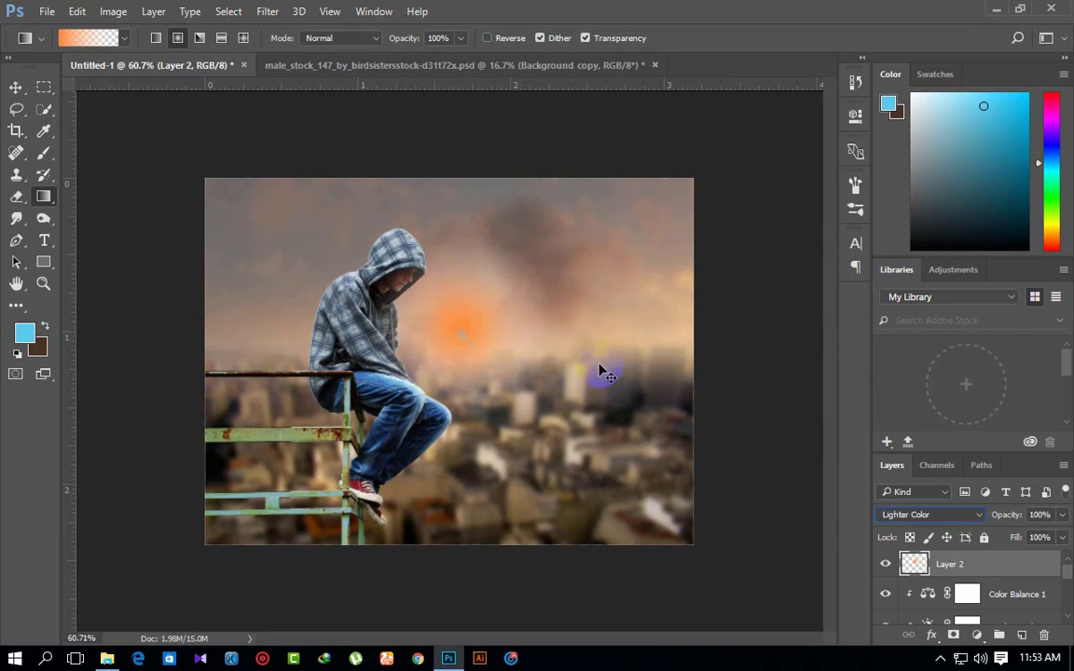
- Scale the glow to about 103.54% and place it lower beside the man's shoulder
key("ctrl+t")
left_click_drag(557, 420, 573, 434)
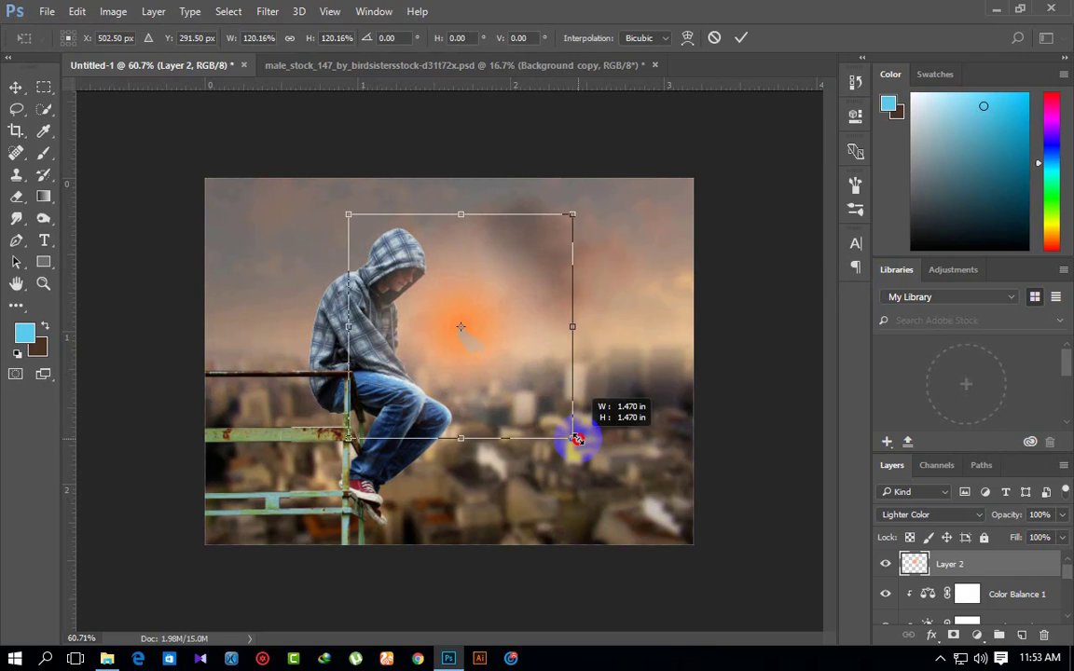
left_click_drag(506, 337, 515, 338)
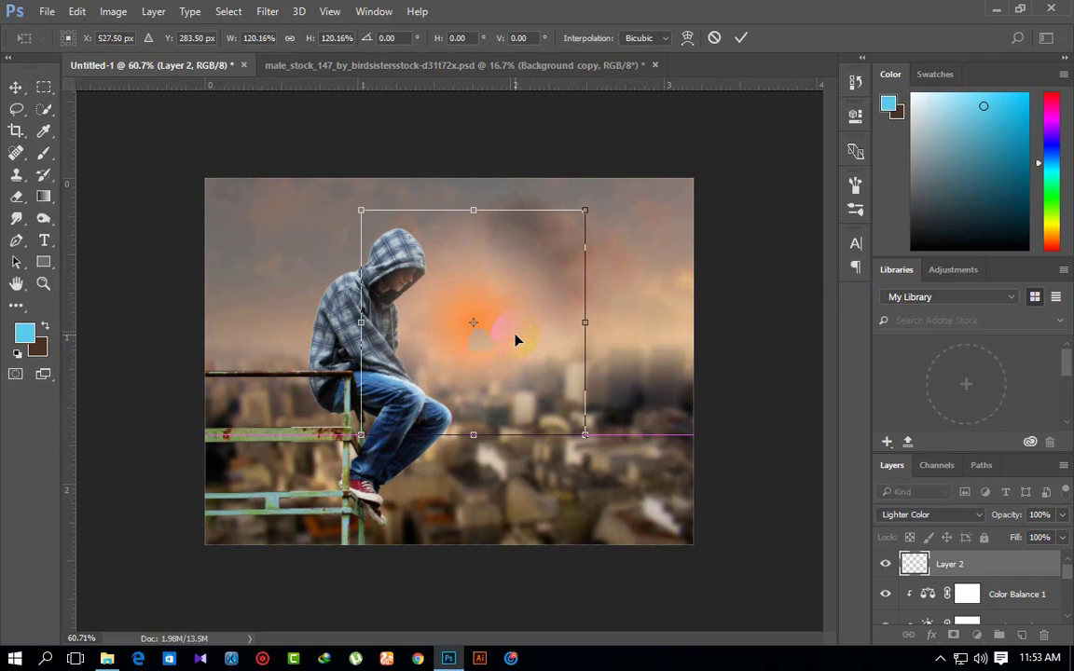
left_click_drag(602, 212, 673, 142)
left_click_drag(582, 282, 724, 211)
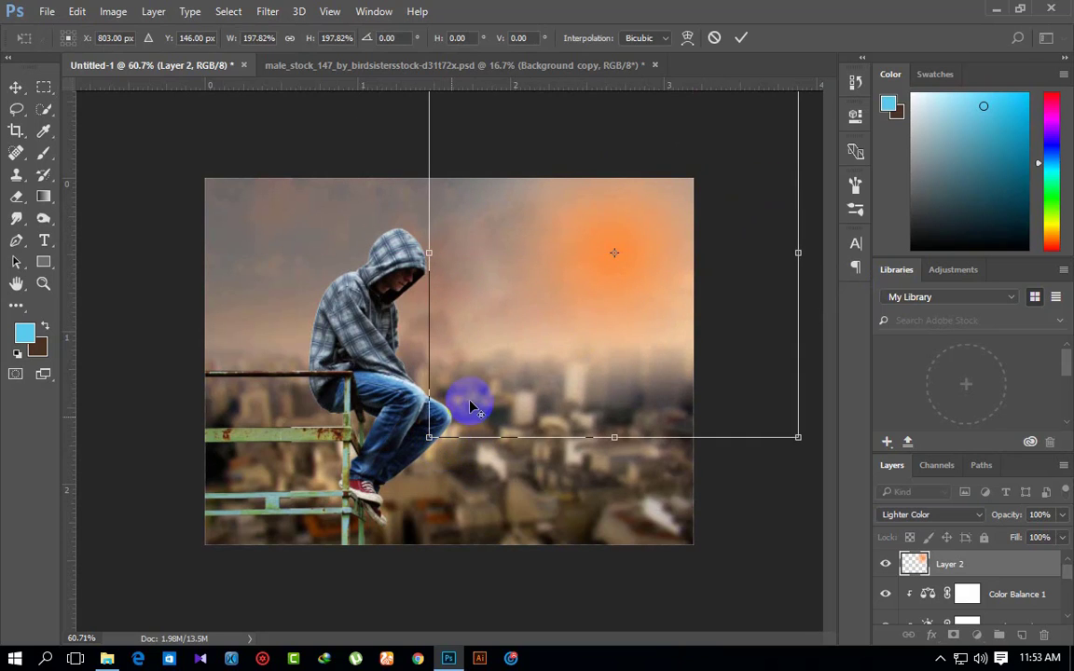
mouse_move(431, 433)
left_mouse_down()
mouse_move(504, 378)
mouse_move(446, 433)
mouse_move(330, 450)
mouse_move(341, 410)
left_mouse_up()
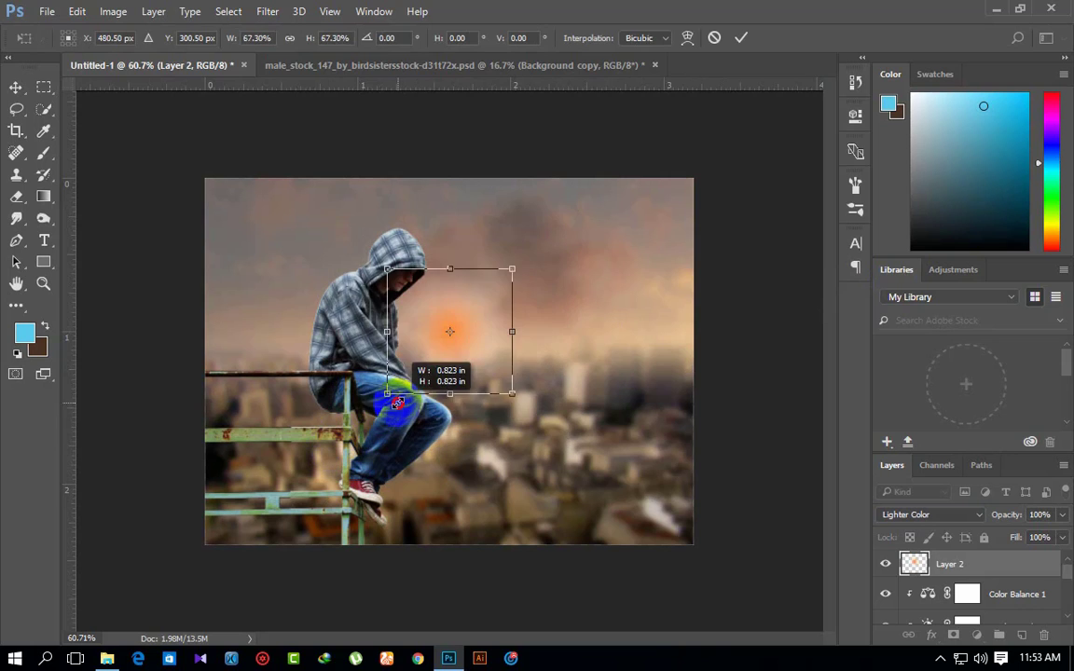
left_click_drag(434, 337, 476, 356)
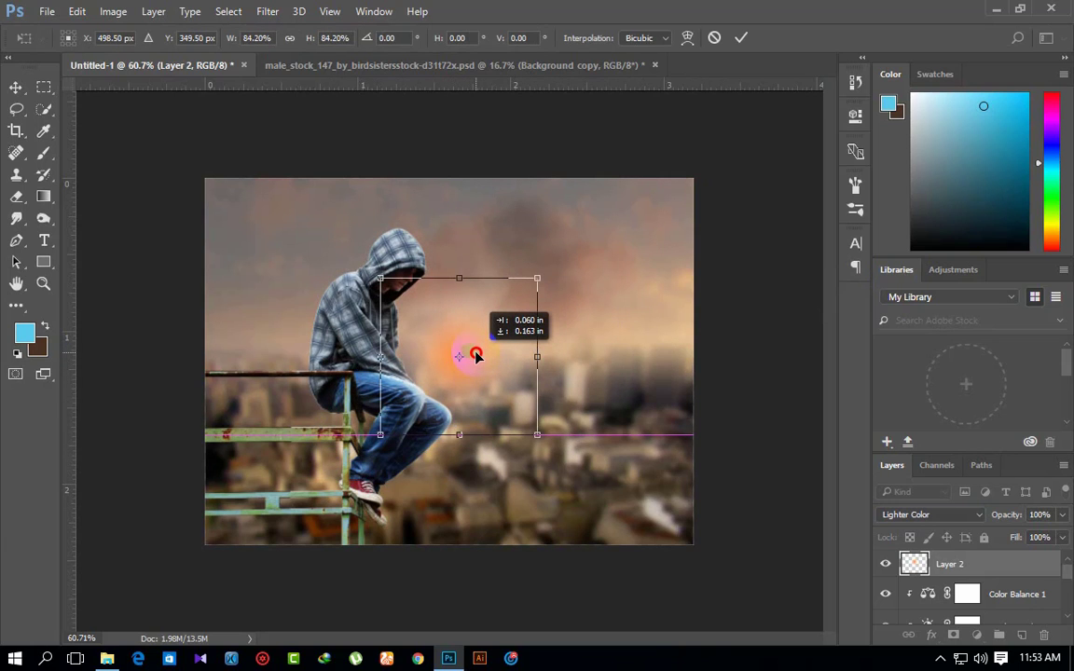
left_click_drag(381, 277, 347, 269)
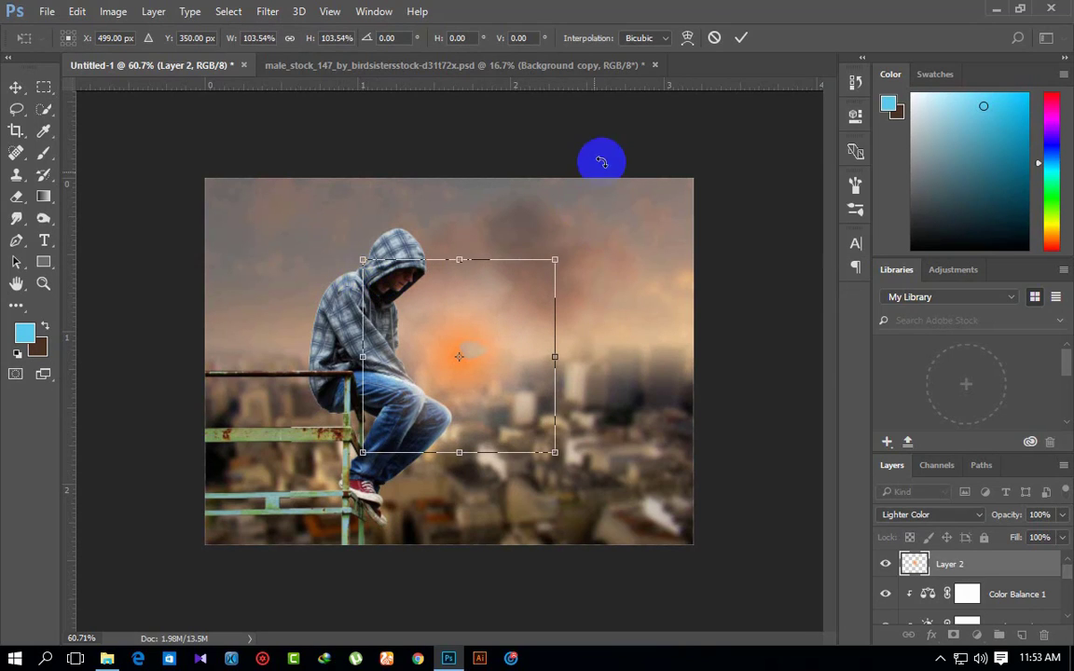
left_click(740, 39)
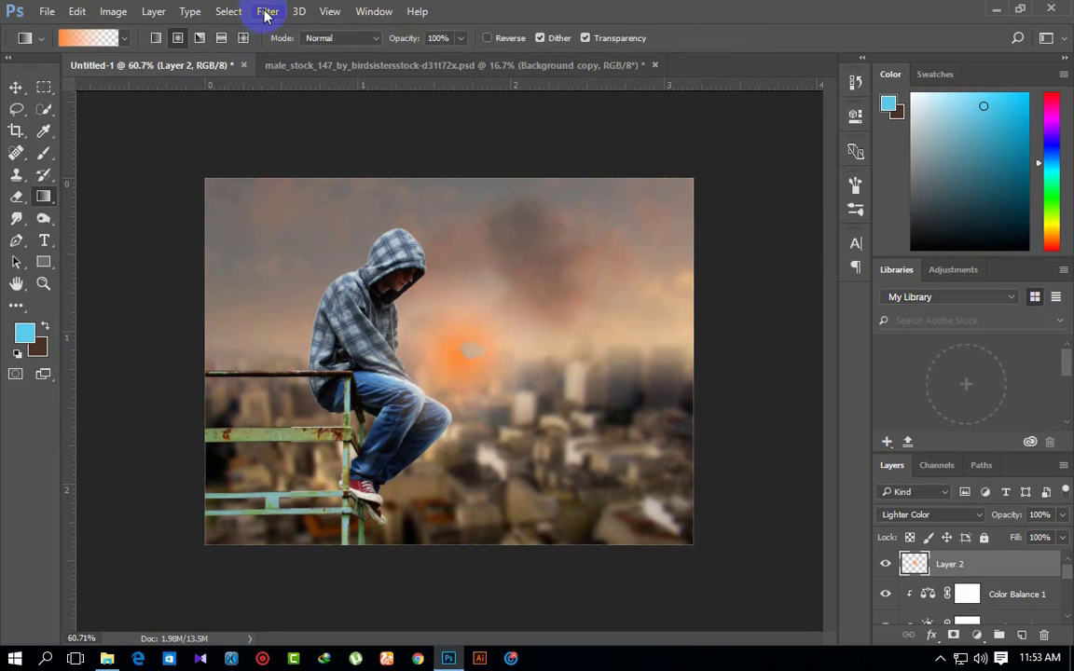
- Render a 50-300mm Zoom Lens Flare at 132% brightness as a sun beside the man
left_click(267, 12)
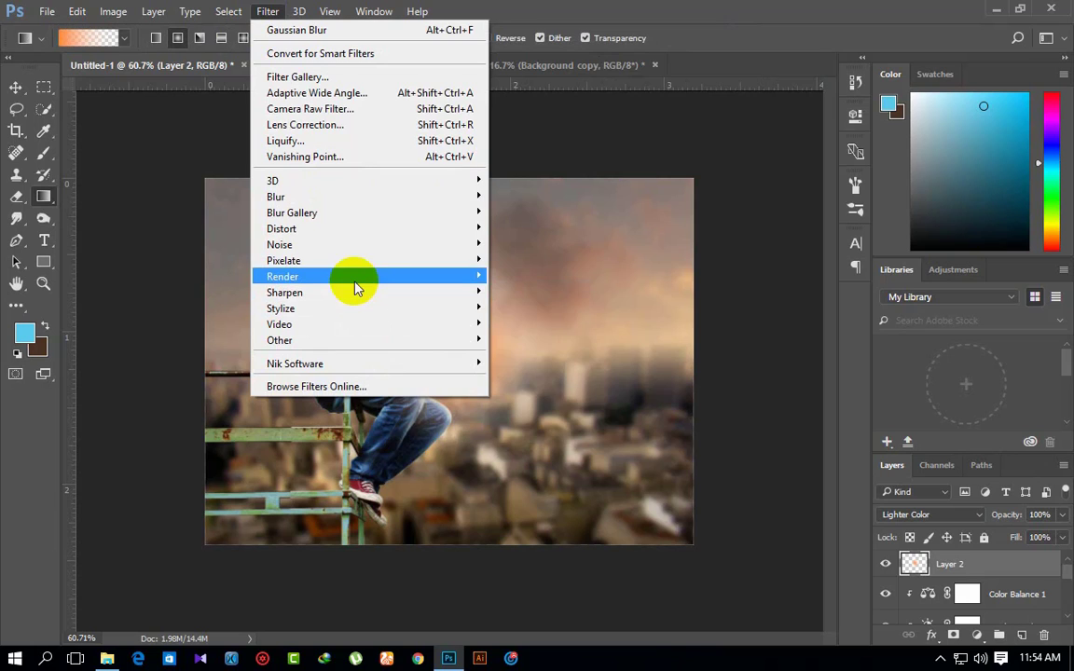
mouse_move(283, 277)
left_click(526, 378)
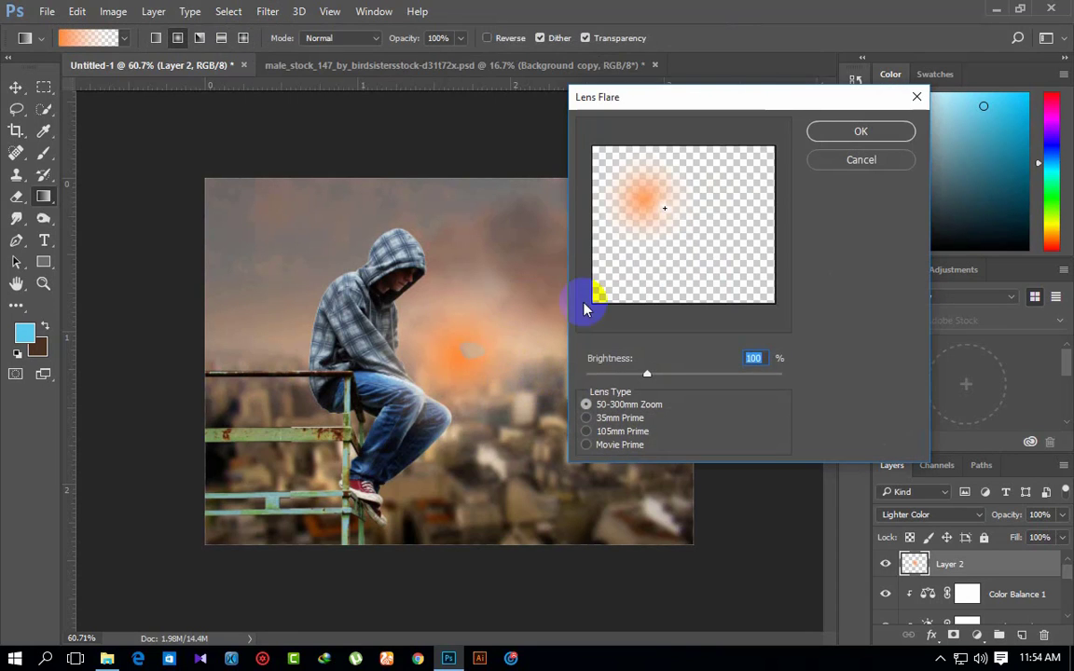
left_click(647, 373)
left_click_drag(647, 376, 670, 379)
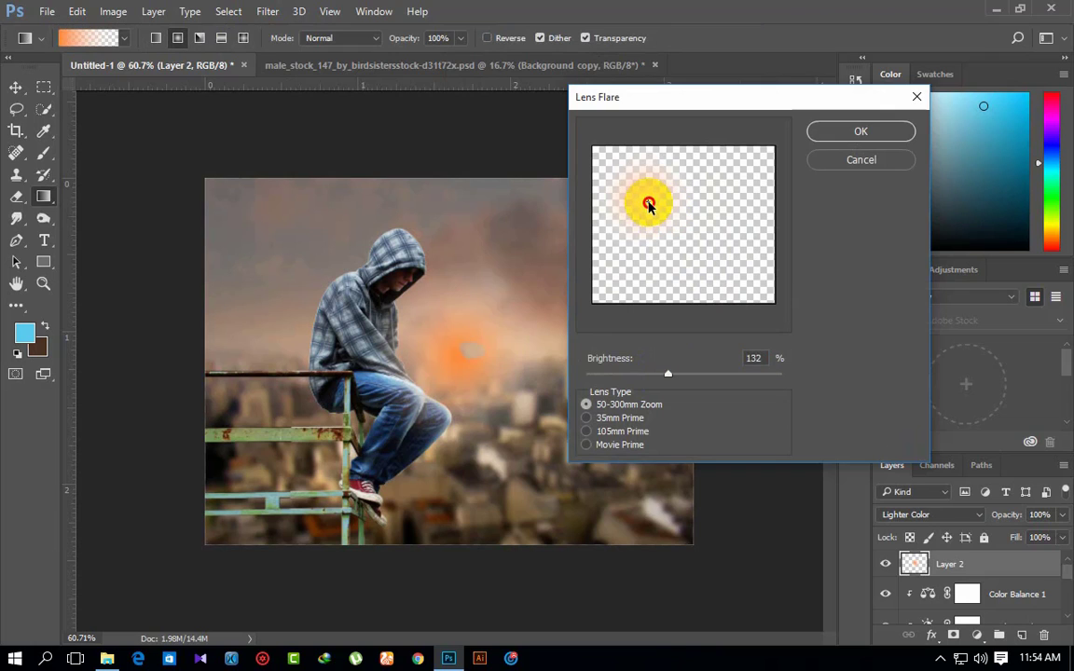
left_click(876, 140)
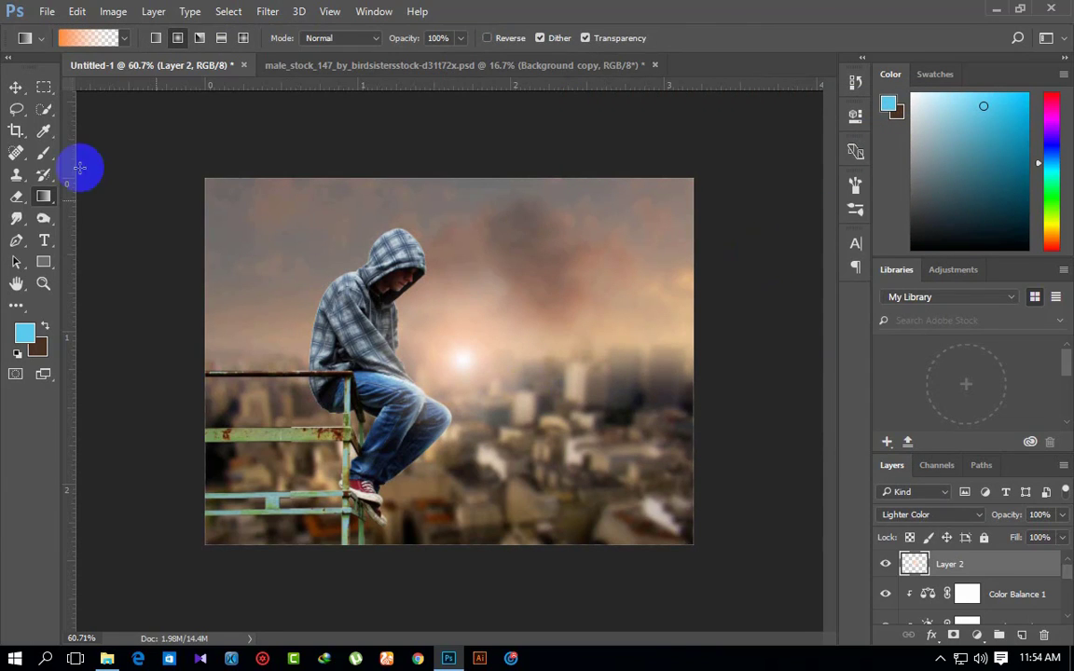
- Move the flare sun slightly up and to the left
left_click(16, 86)
left_click_drag(471, 388, 456, 347)
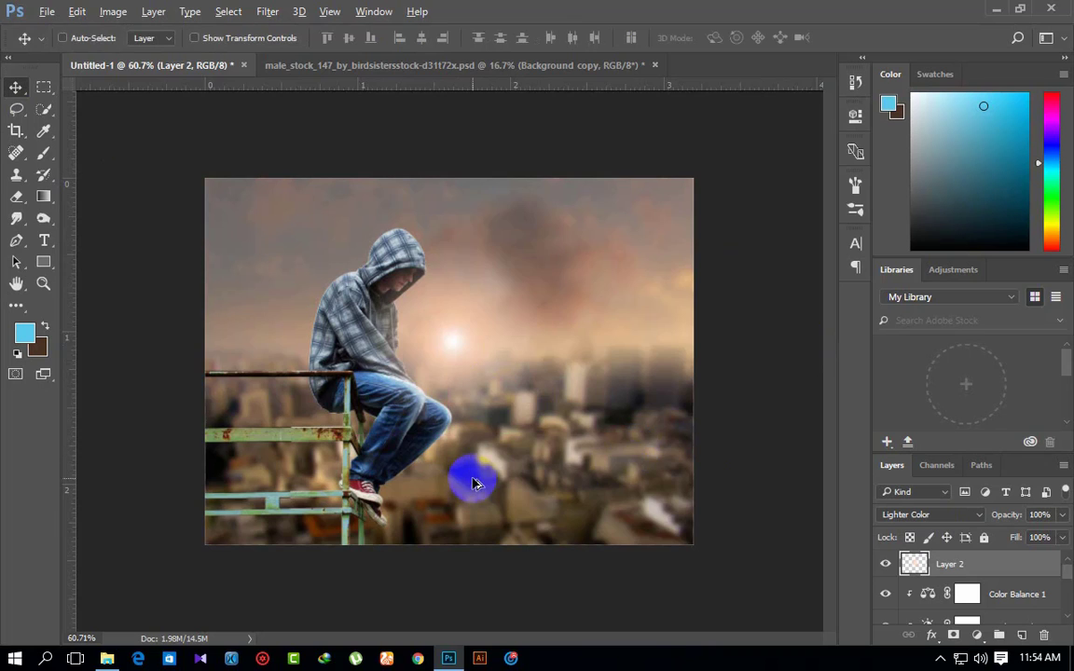
scroll(471, 481, "down", 5)
scroll(473, 482, "up", 4)
scroll(475, 483, "up", 1)
scroll(477, 487, "down", 1)
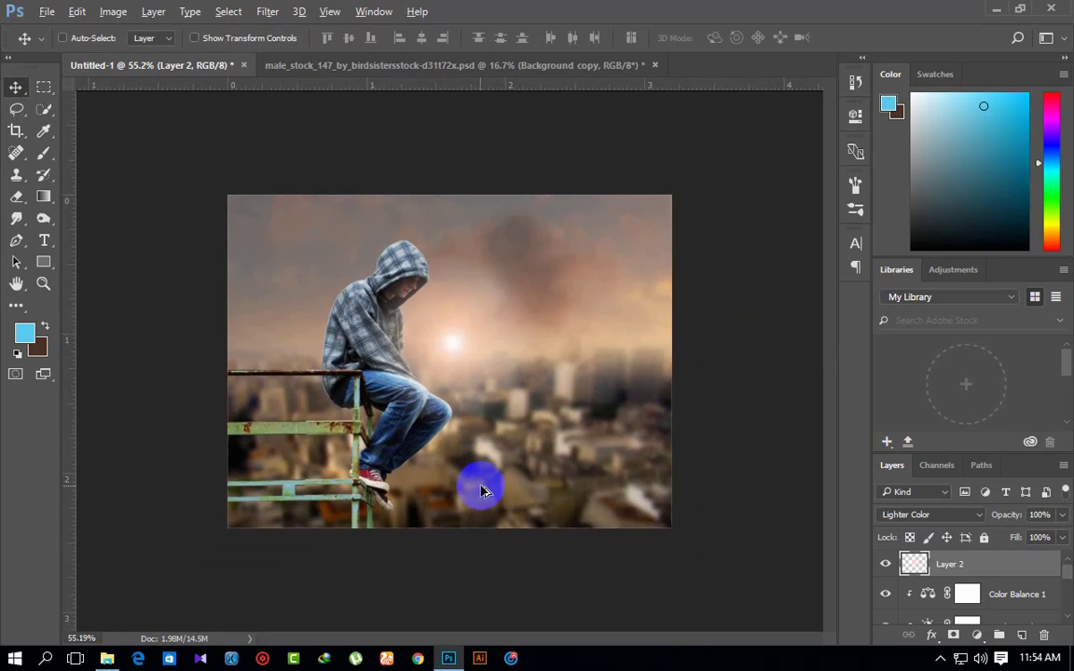
- Create Layer 3 and fill it with a merged copy of the image via Apply Image
left_click(1019, 636)
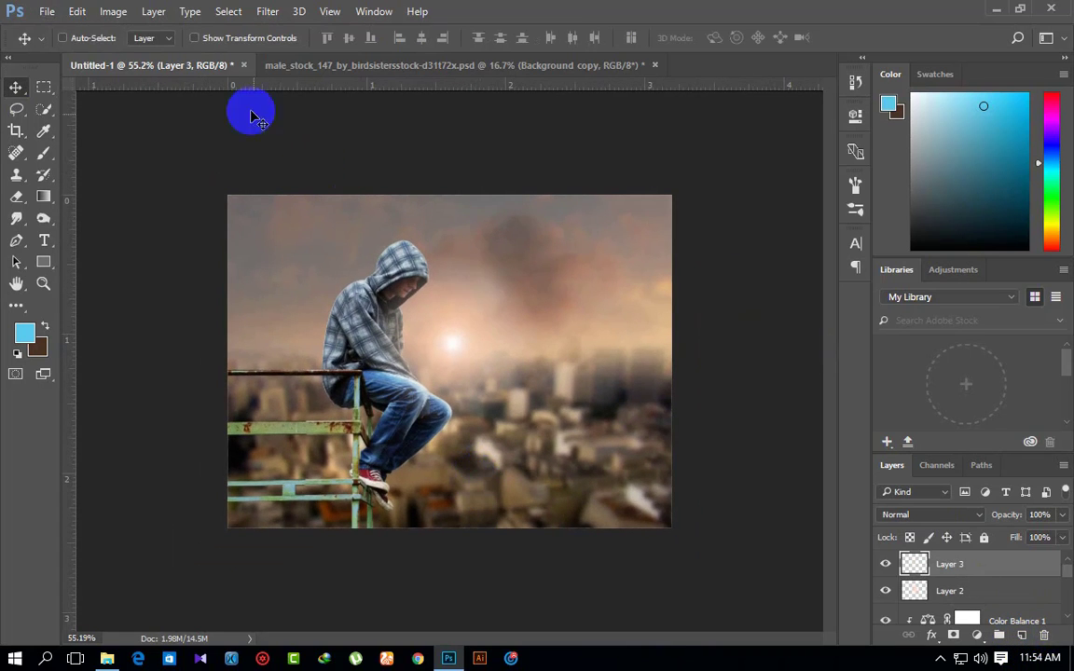
left_click(115, 13)
left_click(140, 251)
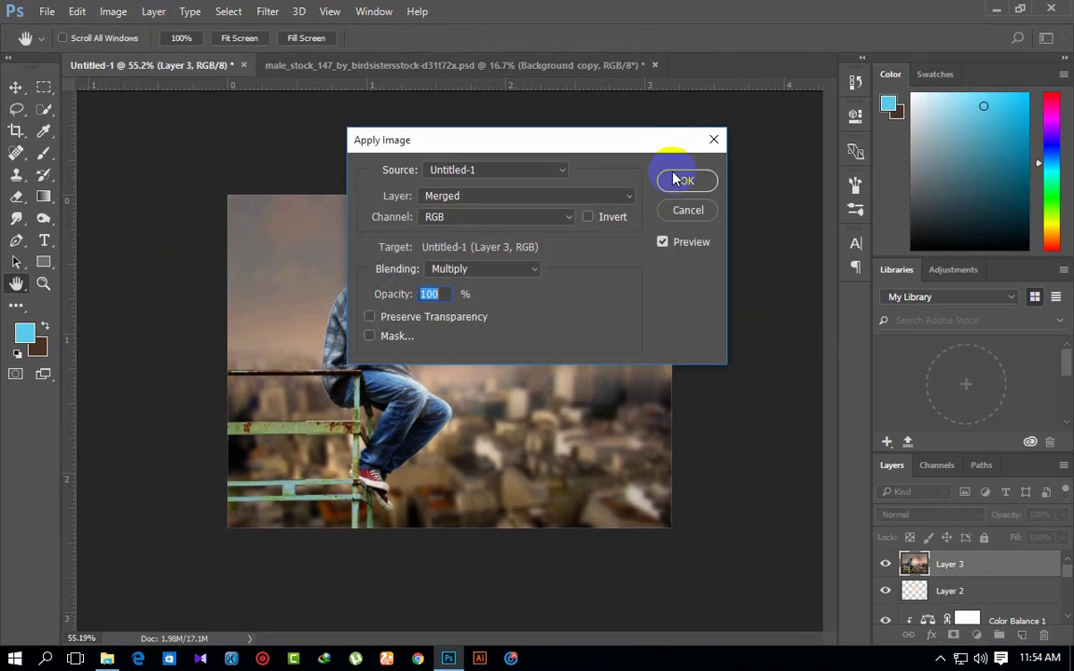
left_click(685, 177)
left_click(270, 12)
- In Camera Raw, warm Temperature and set Exposure -0.30, Highlights +97, Shadows -58, Whites +23, Clarity +90, Vibrance -12, Saturation -25
left_click(308, 109)
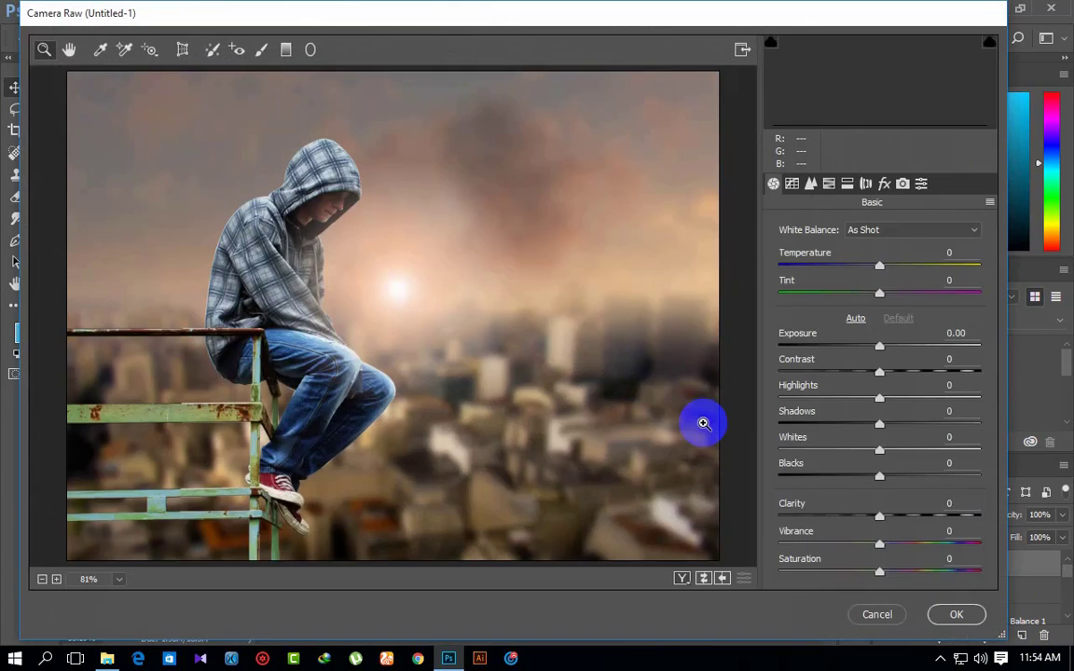
left_click_drag(879, 271, 892, 269)
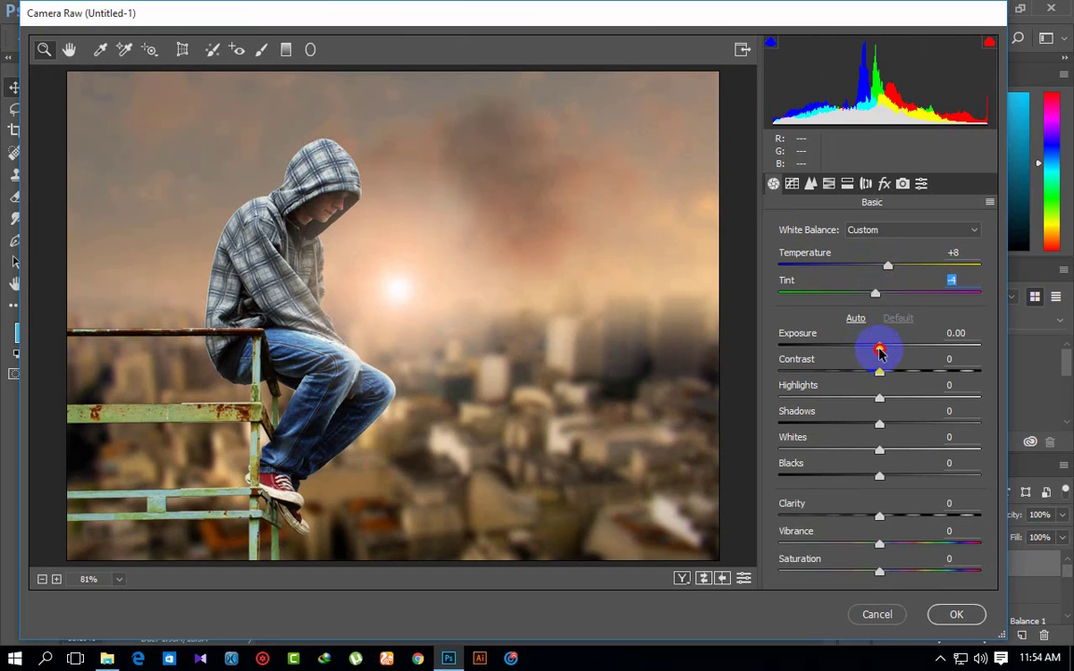
mouse_move(879, 351)
left_mouse_down()
mouse_move(863, 352)
mouse_move(874, 351)
left_mouse_up()
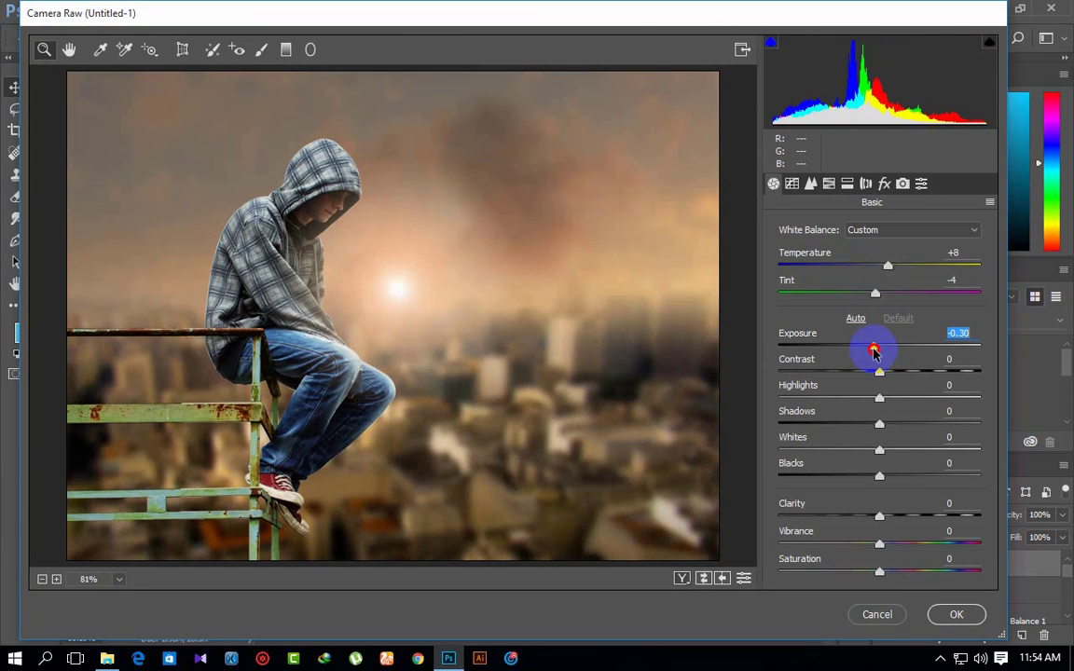
left_click_drag(879, 399, 978, 401)
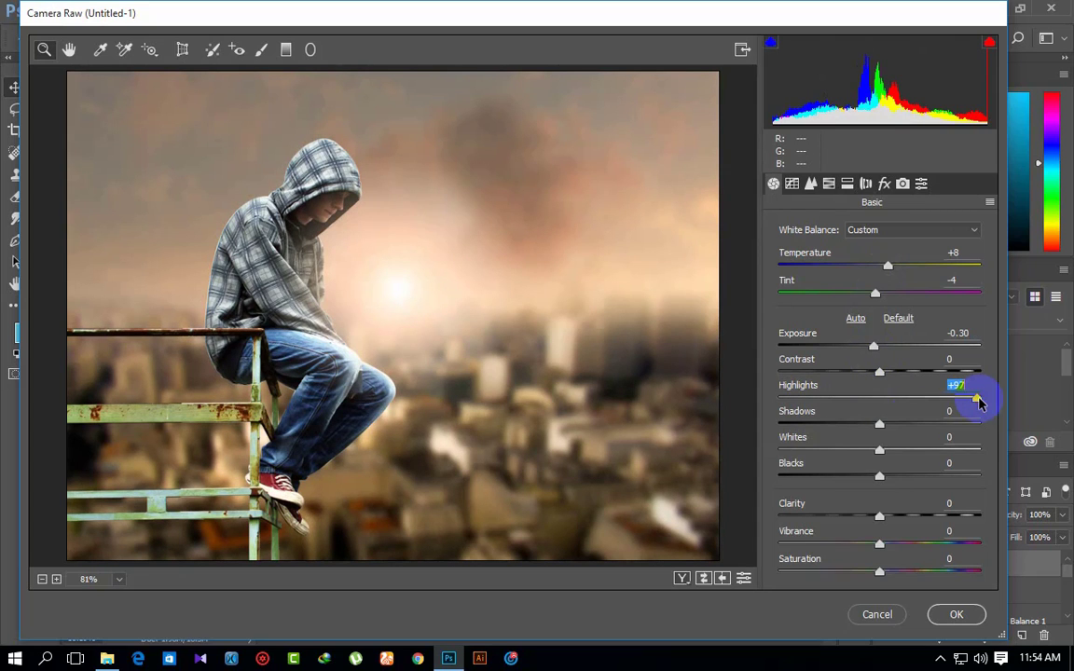
mouse_move(878, 425)
left_mouse_down()
mouse_move(827, 424)
mouse_move(913, 427)
mouse_move(820, 427)
left_mouse_up()
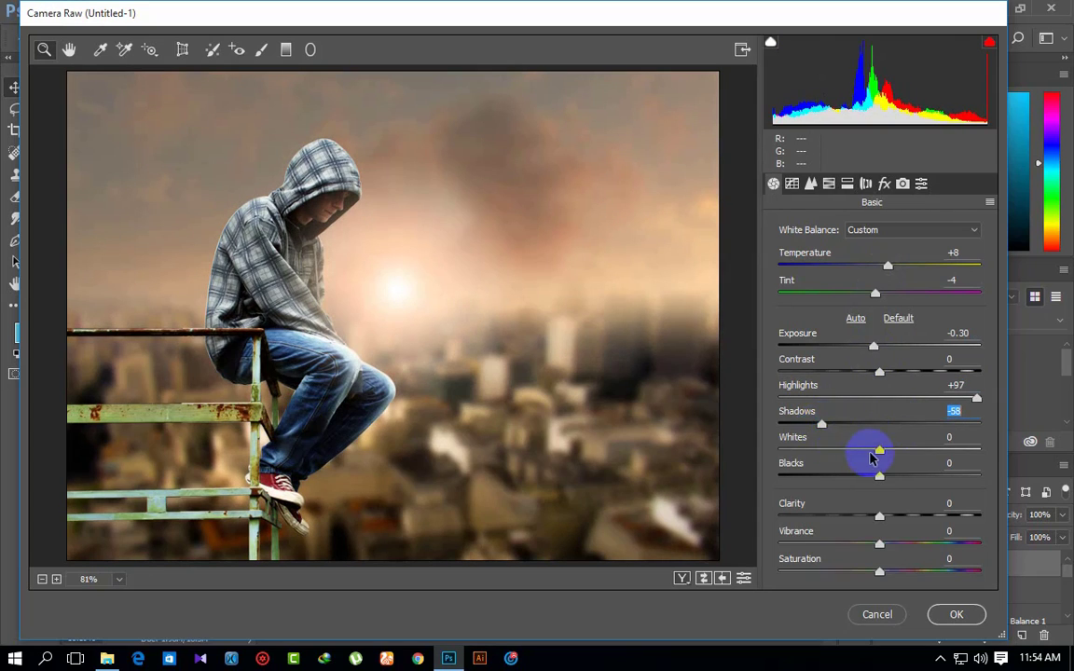
mouse_move(879, 451)
left_mouse_down()
mouse_move(846, 450)
mouse_move(973, 449)
mouse_move(822, 450)
mouse_move(902, 452)
mouse_move(940, 480)
mouse_move(824, 480)
mouse_move(960, 491)
left_mouse_up()
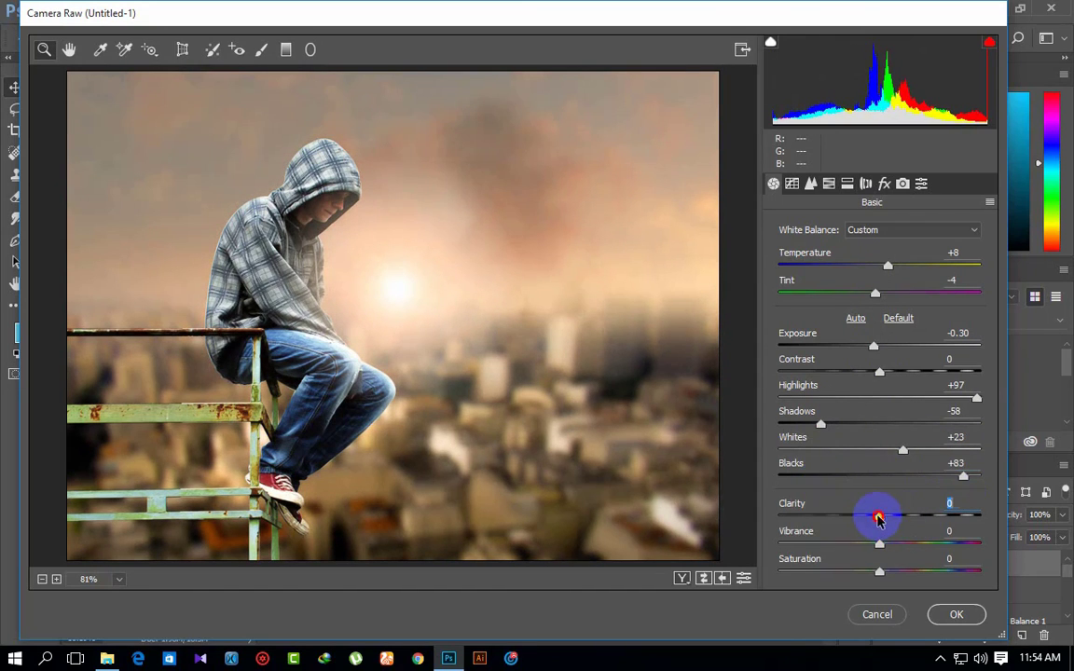
mouse_move(878, 519)
left_mouse_down()
mouse_move(918, 515)
mouse_move(791, 515)
mouse_move(970, 519)
left_mouse_up()
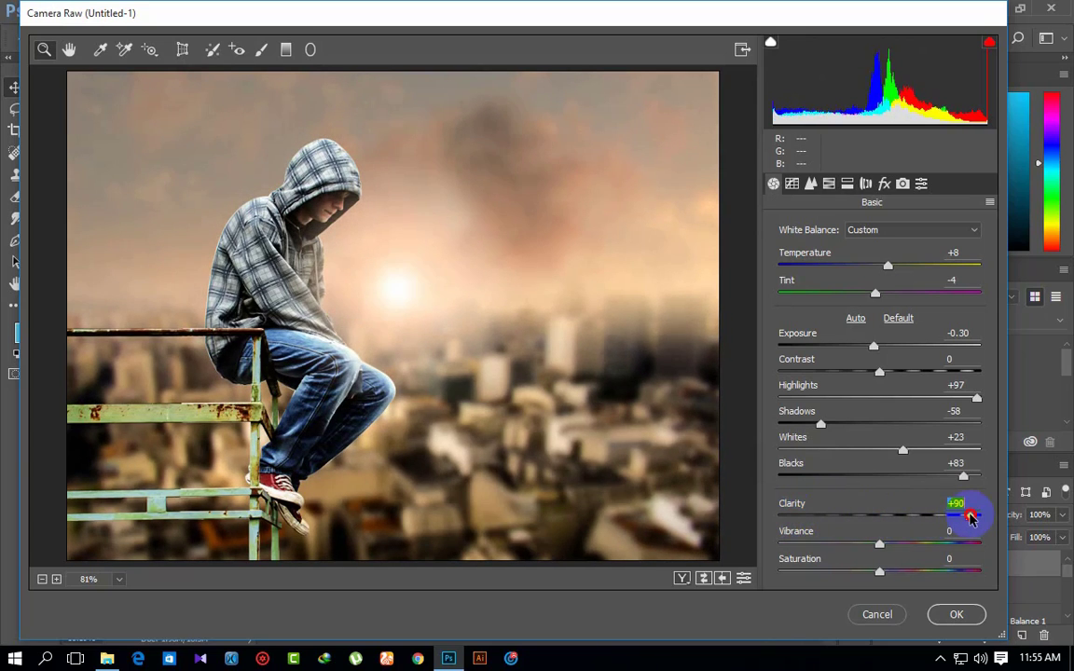
left_click_drag(865, 547, 852, 548)
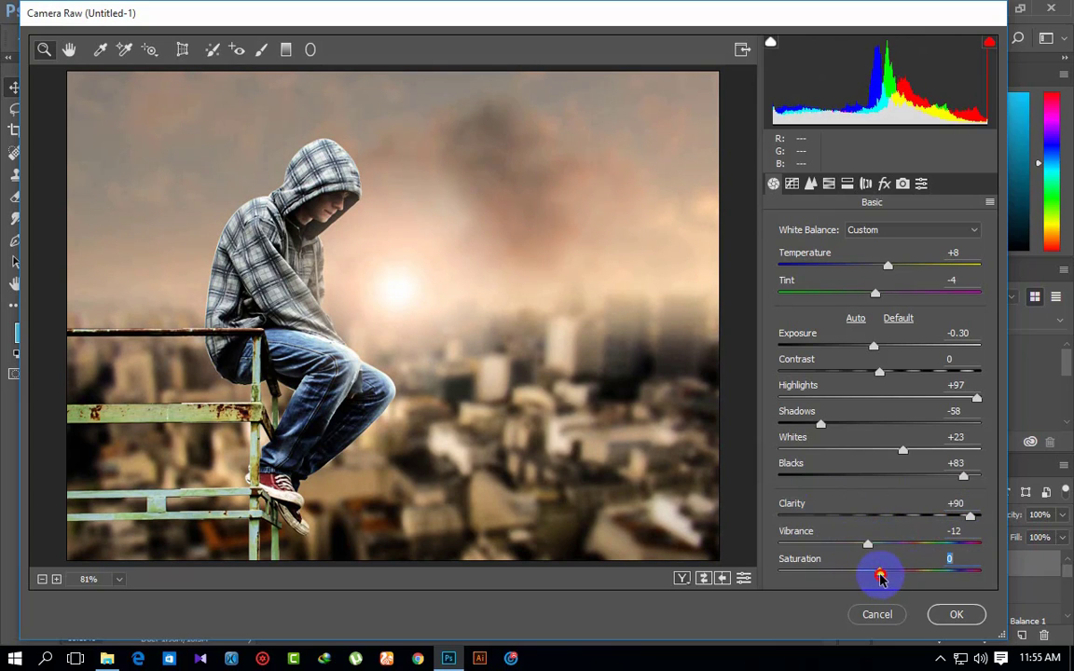
mouse_move(880, 577)
left_mouse_down()
mouse_move(906, 571)
mouse_move(856, 576)
left_mouse_up()
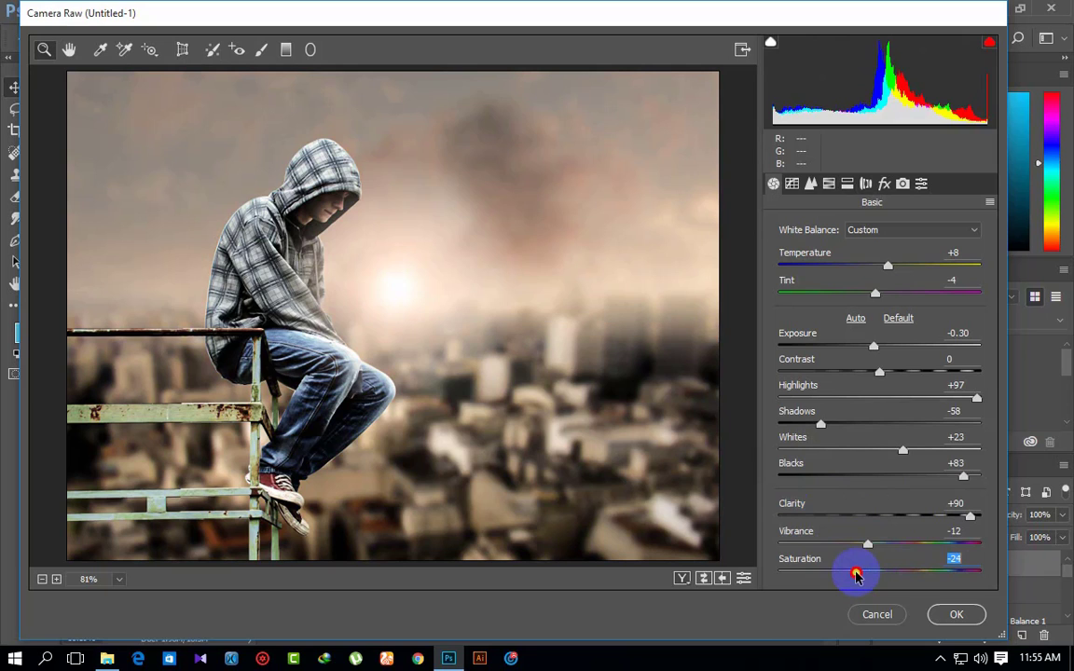
- Sharpen to amount 67, shift the red hue slightly, and set Dehaze to -15
left_click(792, 184)
left_click(808, 186)
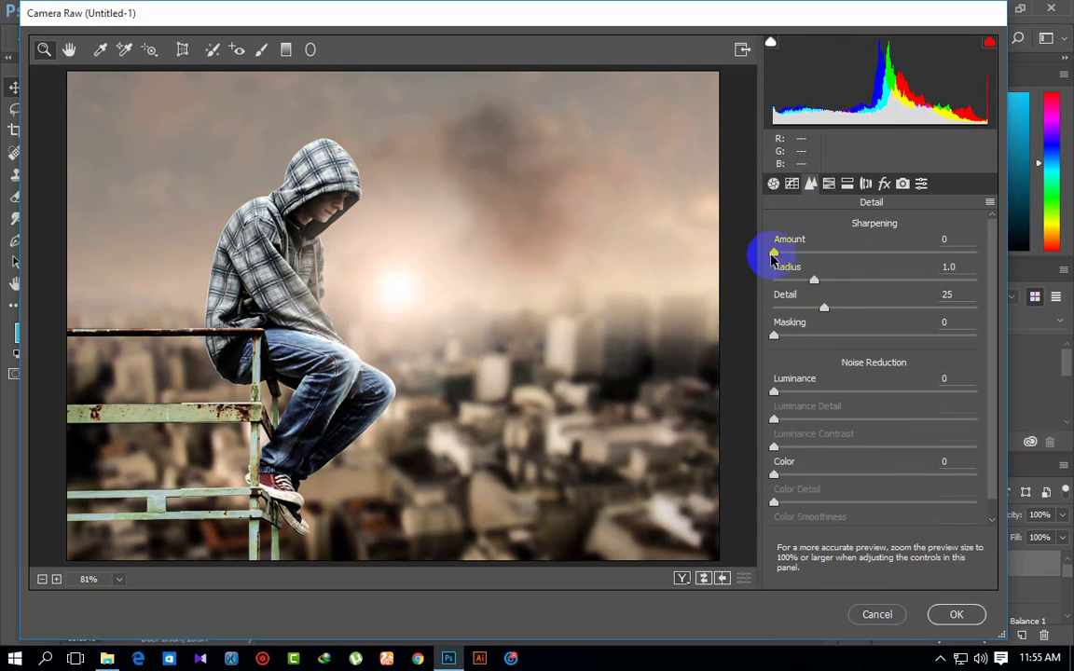
left_click_drag(772, 251, 883, 249)
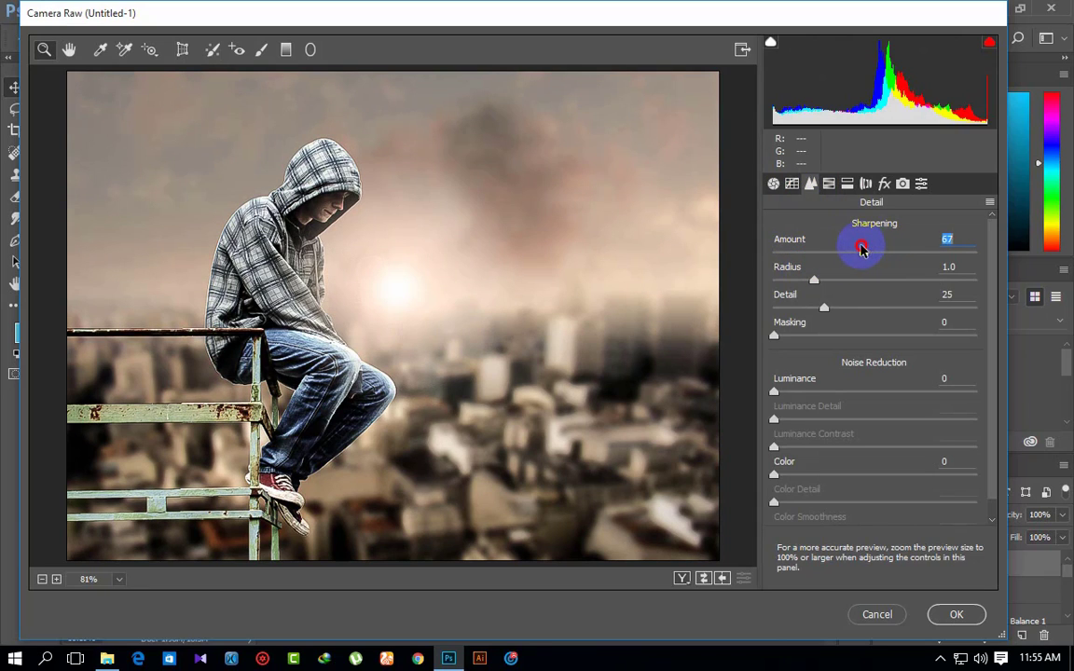
left_click(847, 184)
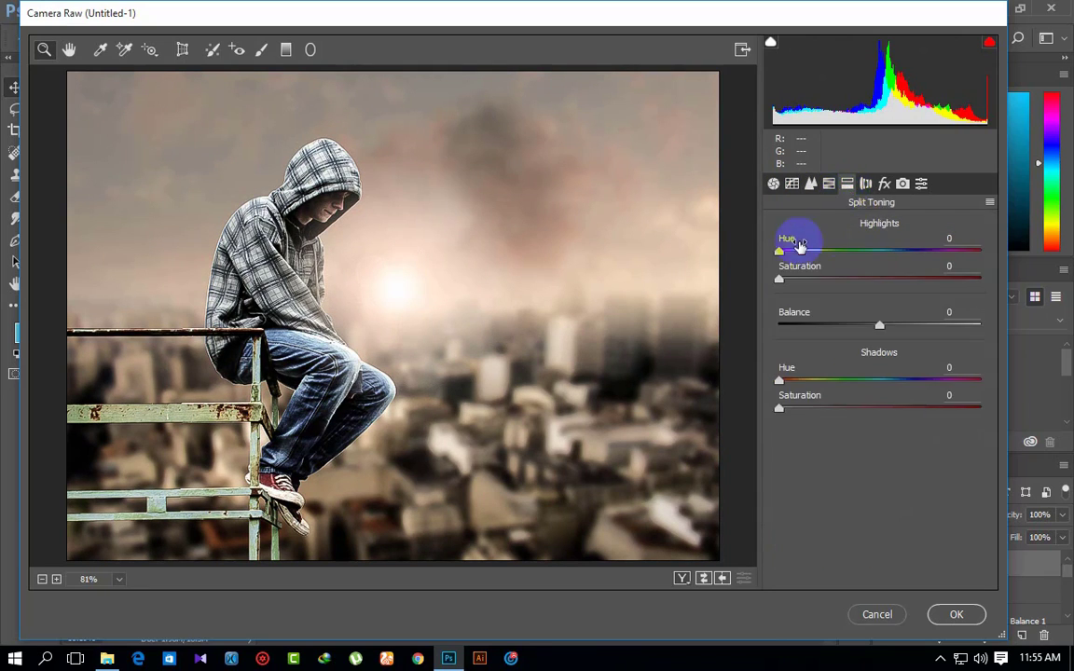
left_click(826, 185)
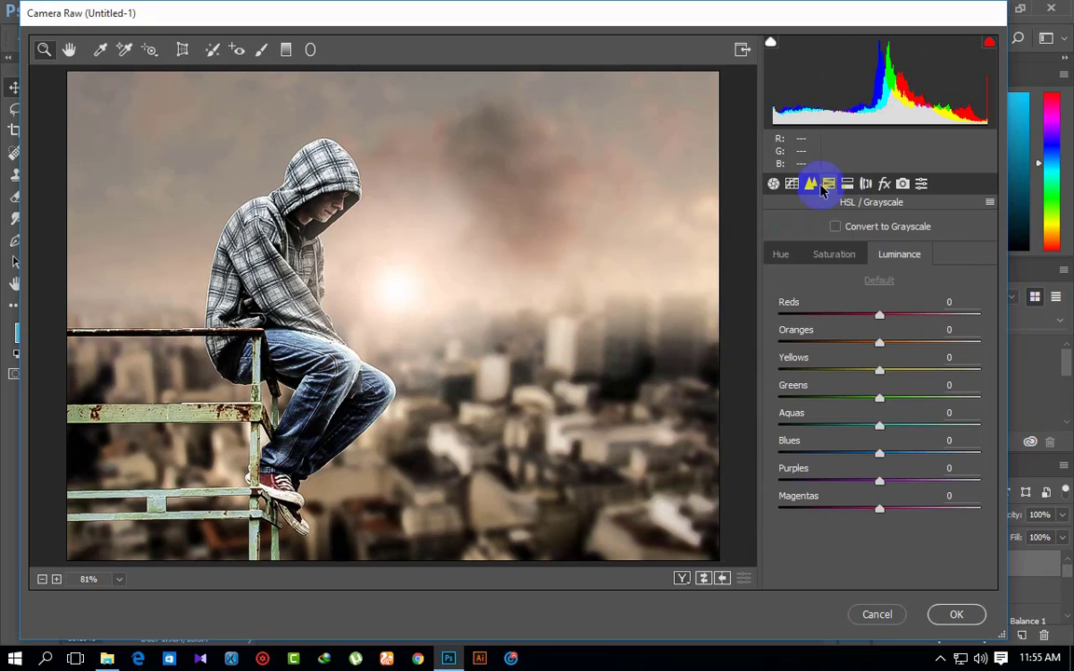
left_click(781, 255)
mouse_move(879, 314)
left_mouse_down()
mouse_move(902, 318)
mouse_move(810, 311)
mouse_move(878, 316)
mouse_move(839, 324)
left_mouse_up()
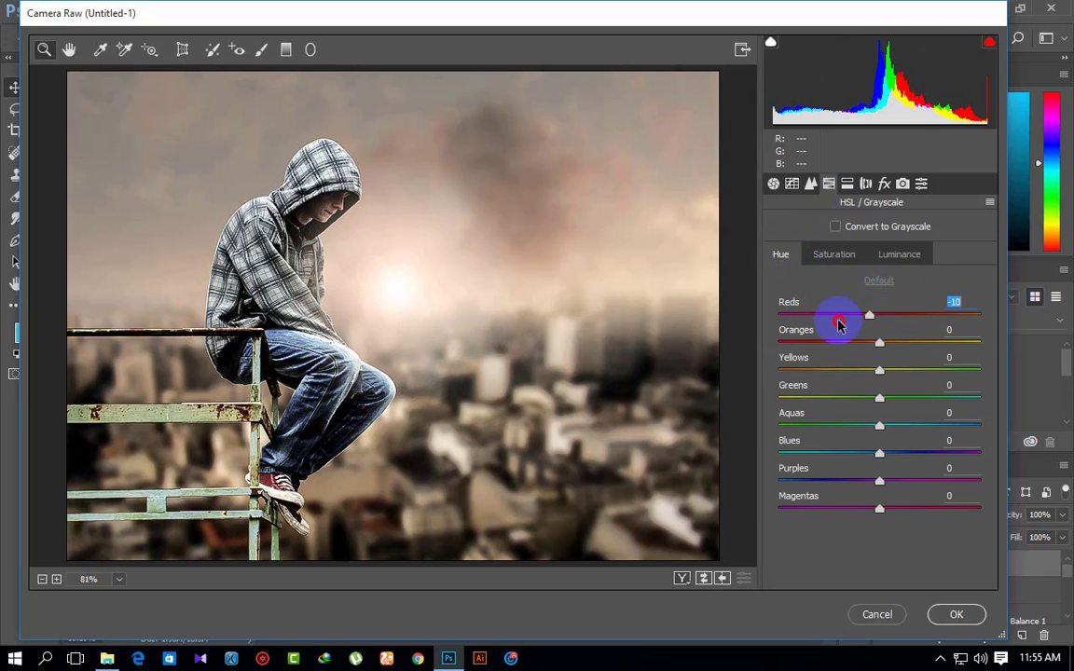
left_click(866, 183)
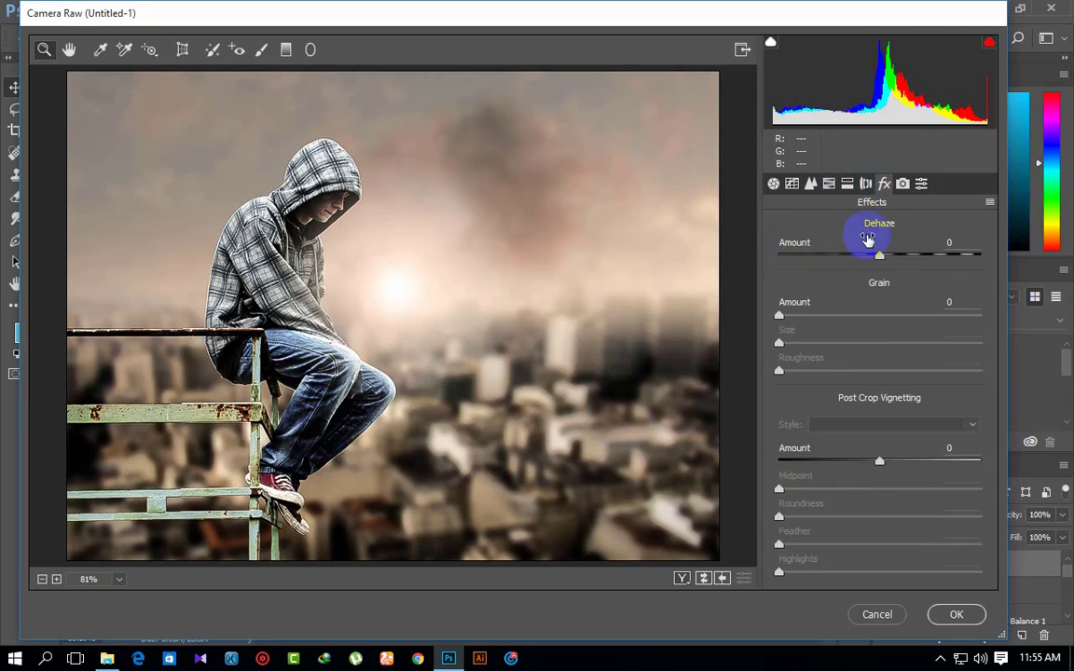
mouse_move(880, 259)
left_mouse_down()
mouse_move(923, 257)
mouse_move(865, 261)
left_mouse_up()
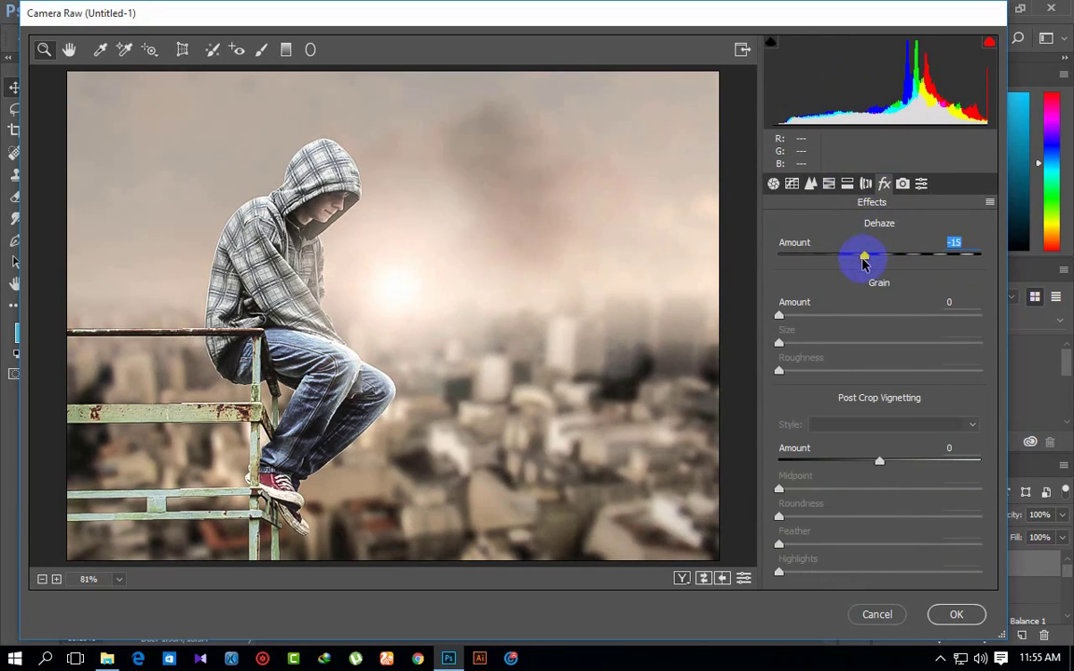
- Add a darkening radial filter at Exposure -2.15 around the man and apply the grade
left_click(311, 51)
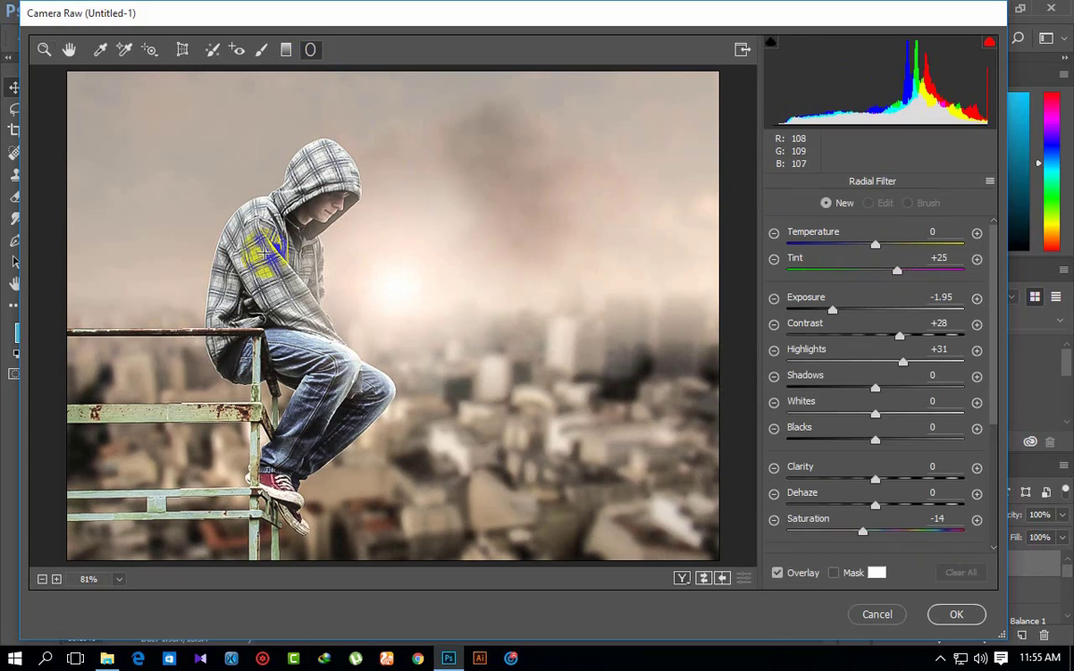
mouse_move(265, 251)
left_mouse_down()
mouse_move(526, 509)
mouse_move(487, 501)
left_mouse_up()
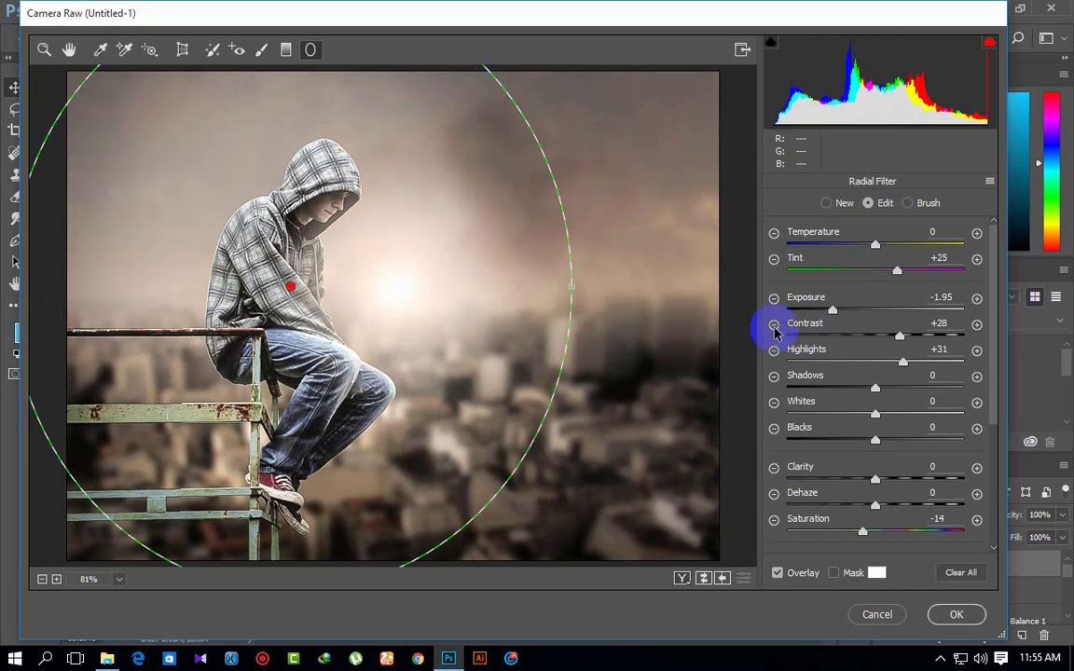
mouse_move(833, 310)
left_mouse_down()
mouse_move(811, 311)
mouse_move(829, 311)
left_mouse_up()
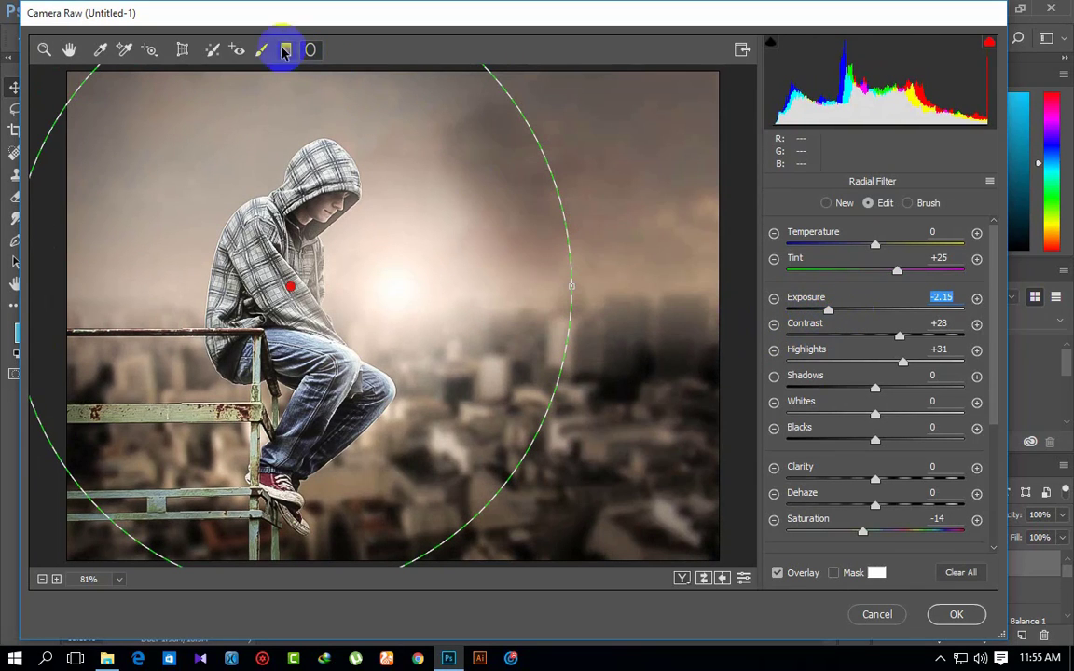
left_click(68, 50)
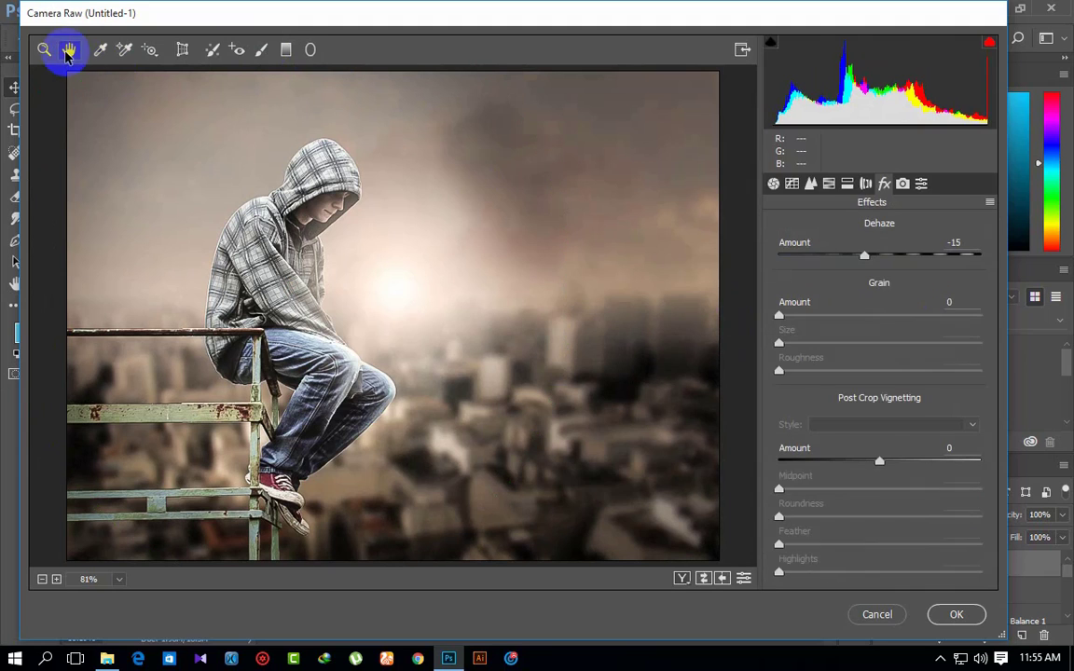
left_click(950, 613)
- Zoom the canvas in and launch Nik Color Efex Pro 4 on Layer 3
scroll(560, 386, "down", 2)
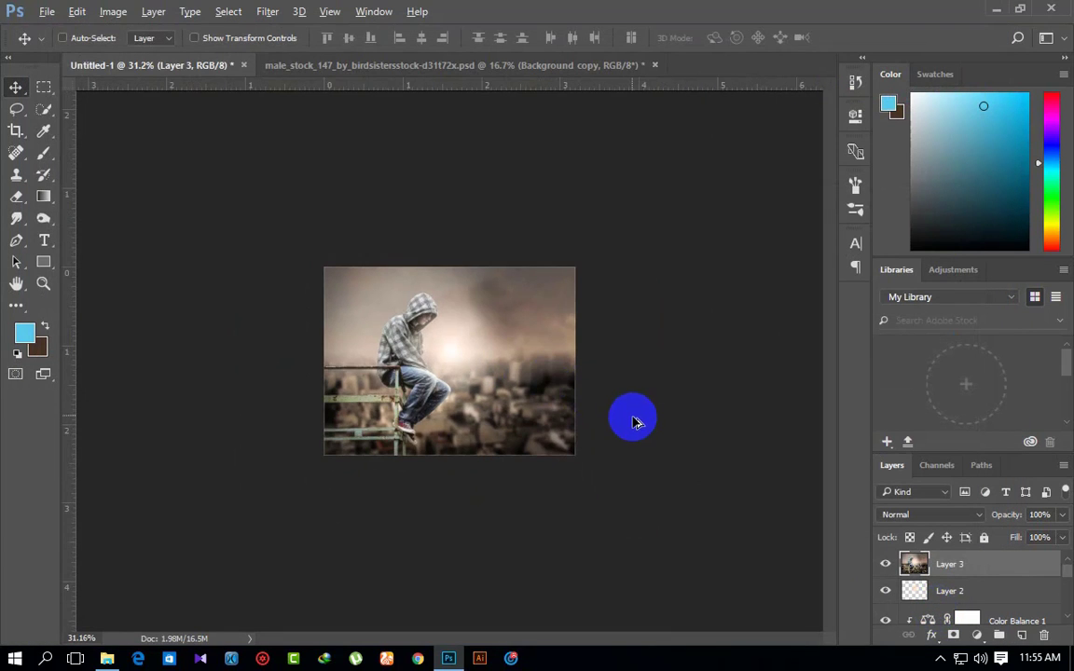
scroll(630, 420, "up", 1)
scroll(637, 427, "up", 1)
scroll(638, 432, "up", 1)
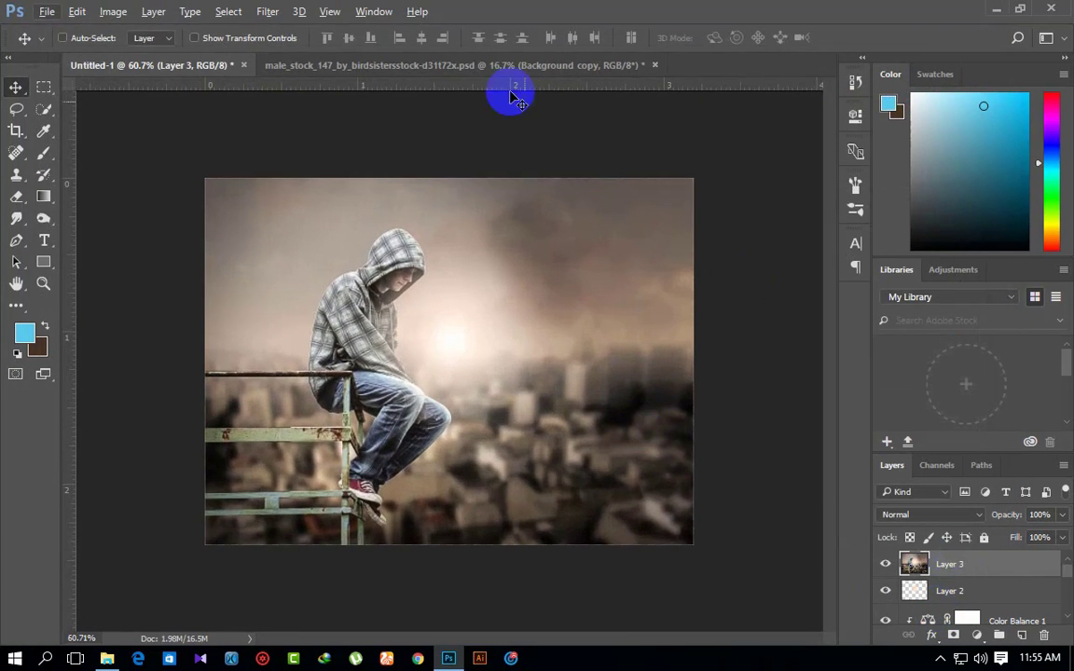
left_click(267, 13)
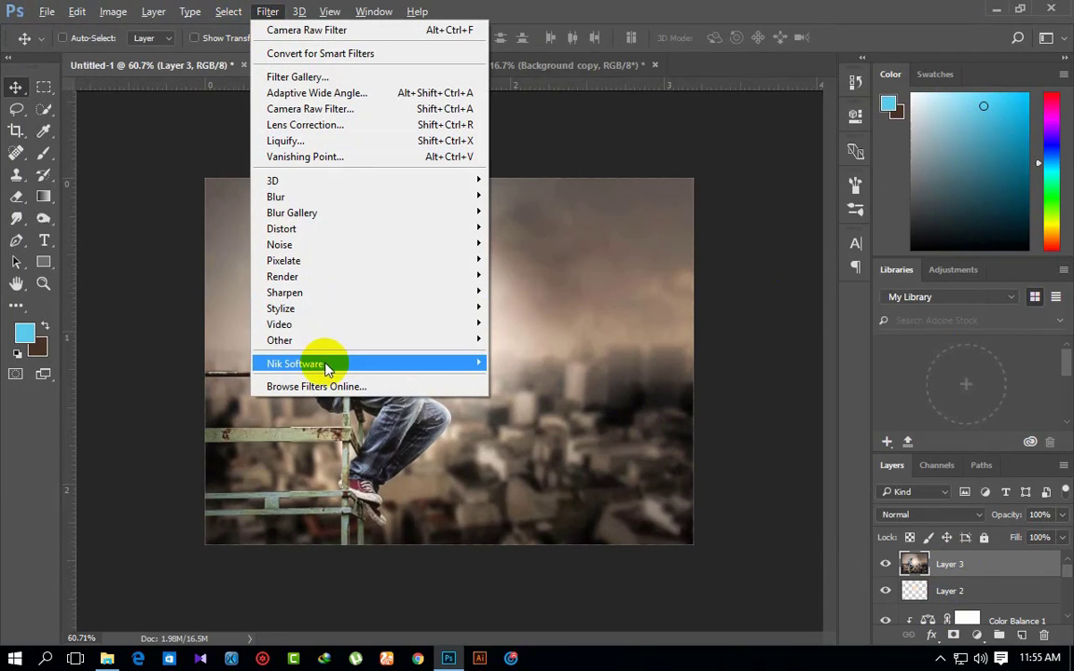
left_click(536, 363)
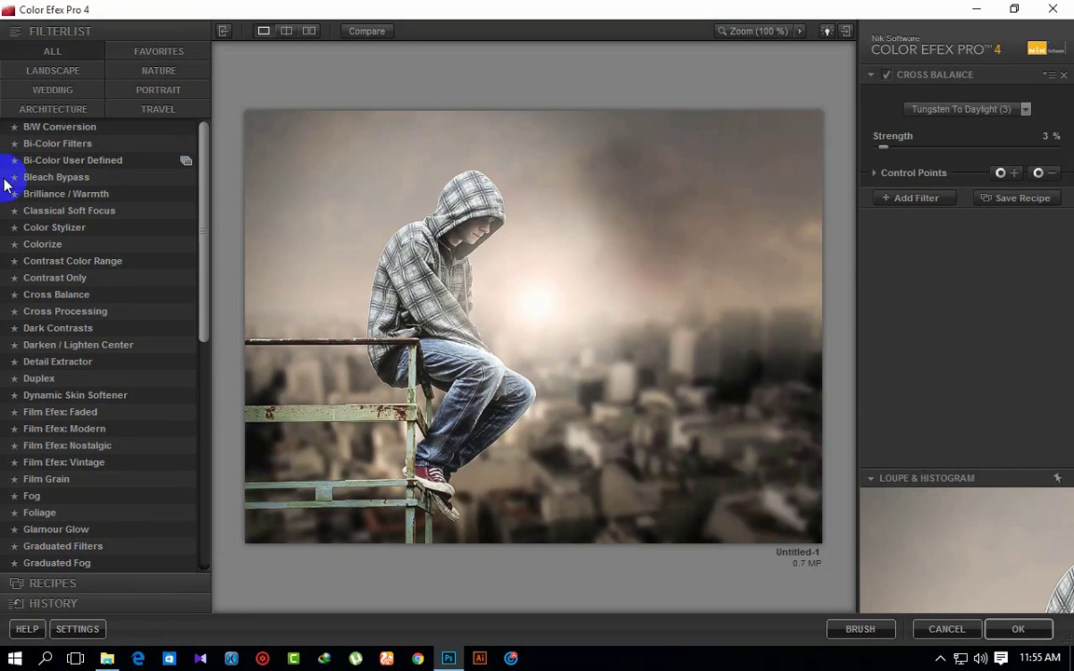
- Preview Cross Balance, Colorize, Contrast Color Range, Dark Contrasts, then Detail Extractor with Fine radius
left_click(74, 294)
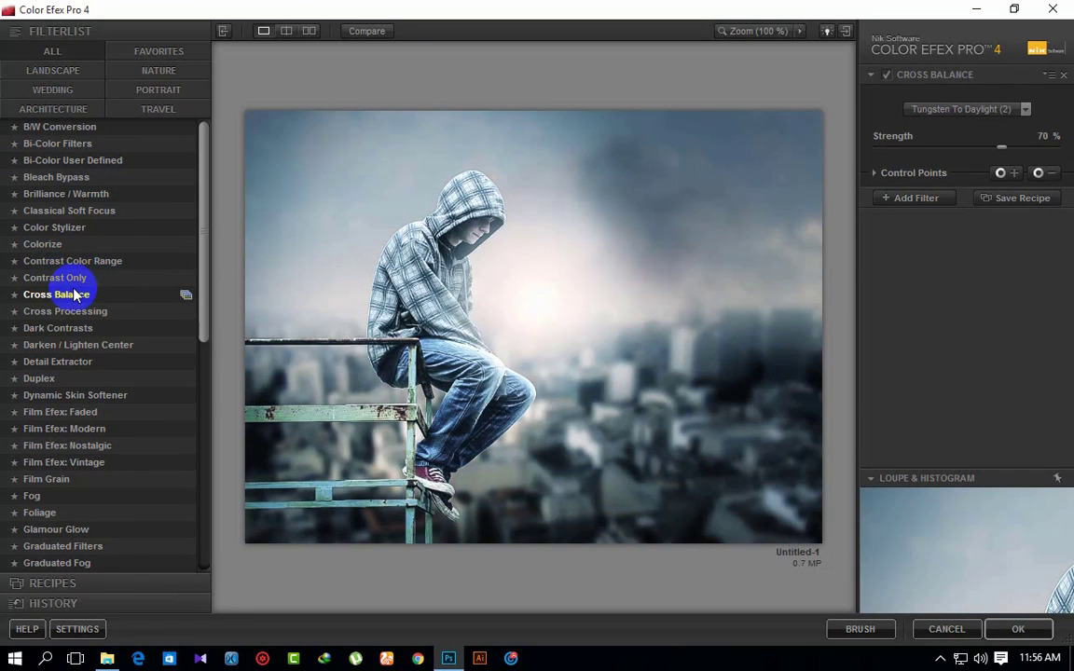
left_click(67, 245)
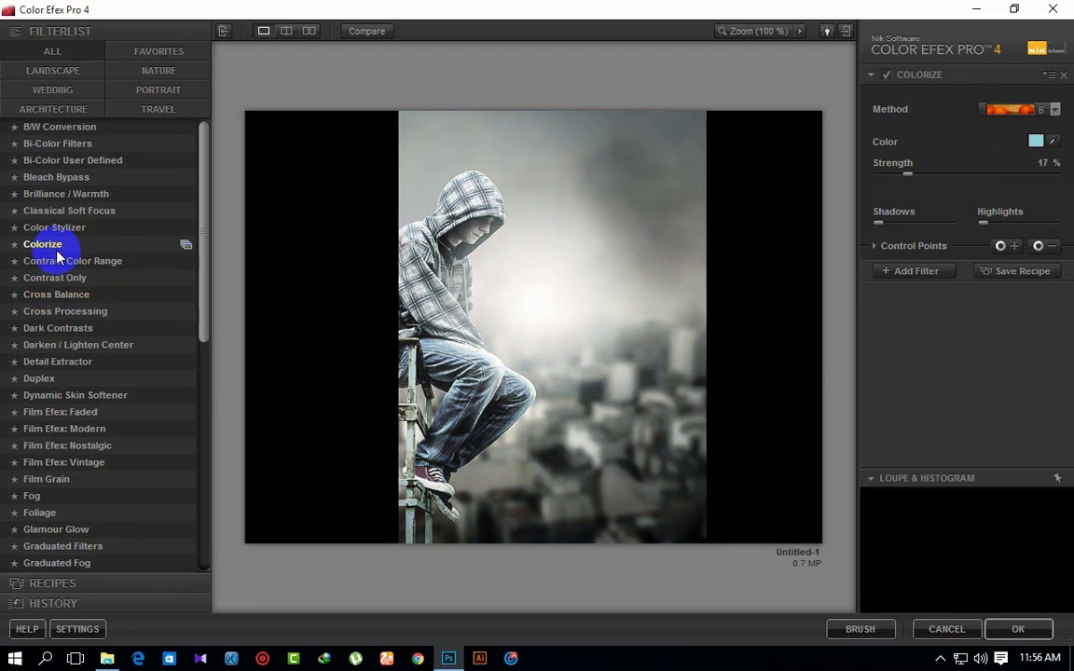
left_click(56, 262)
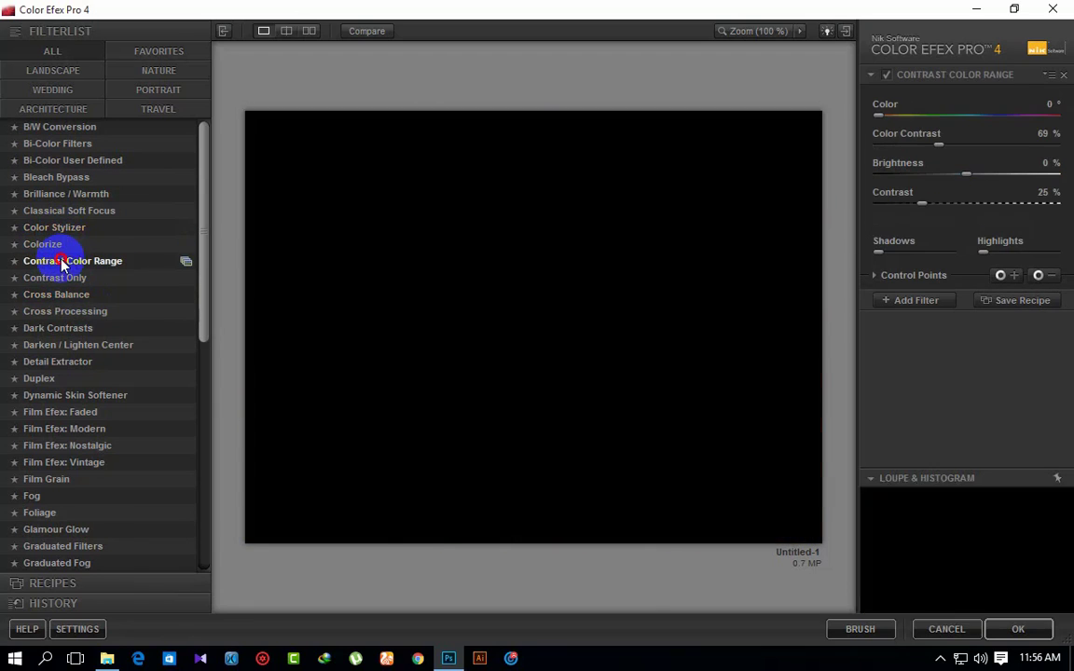
left_click(64, 330)
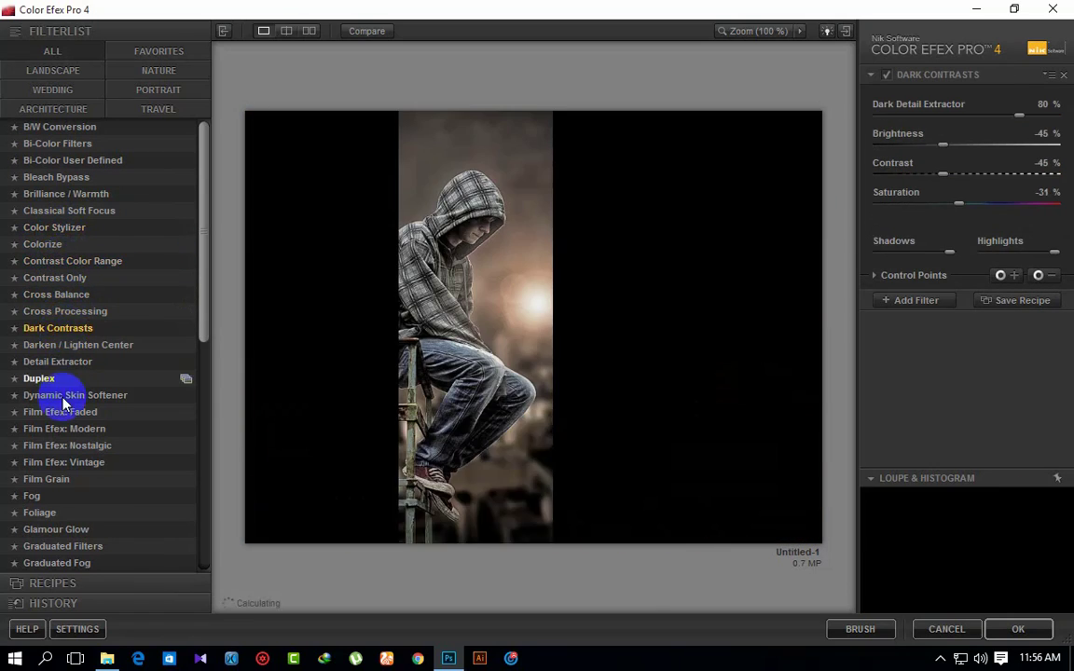
left_click(56, 364)
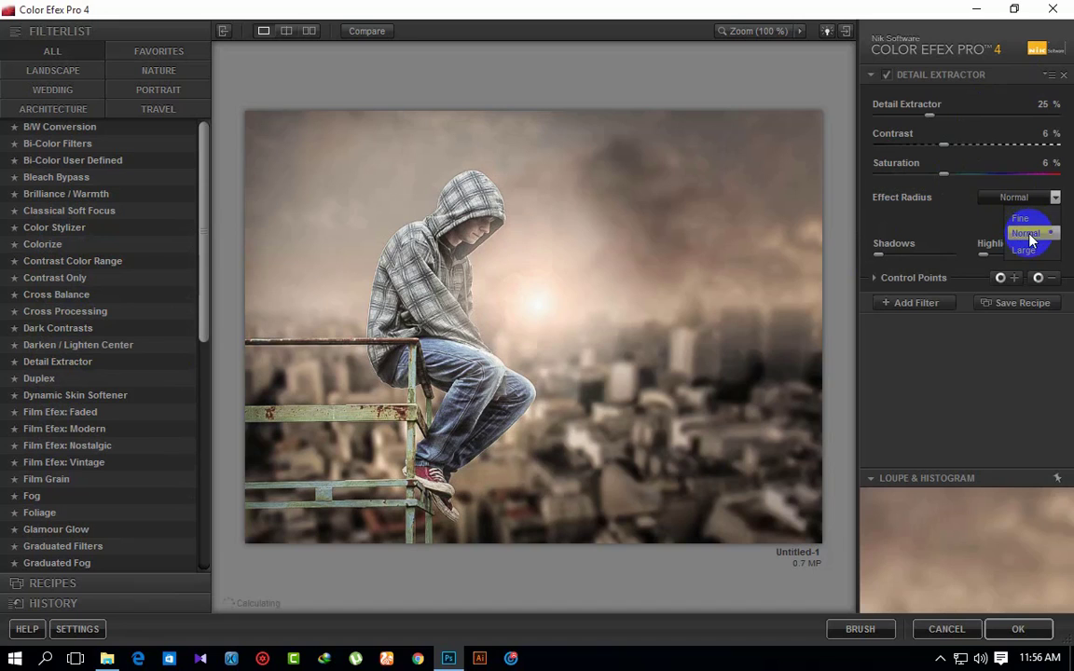
left_click(1020, 218)
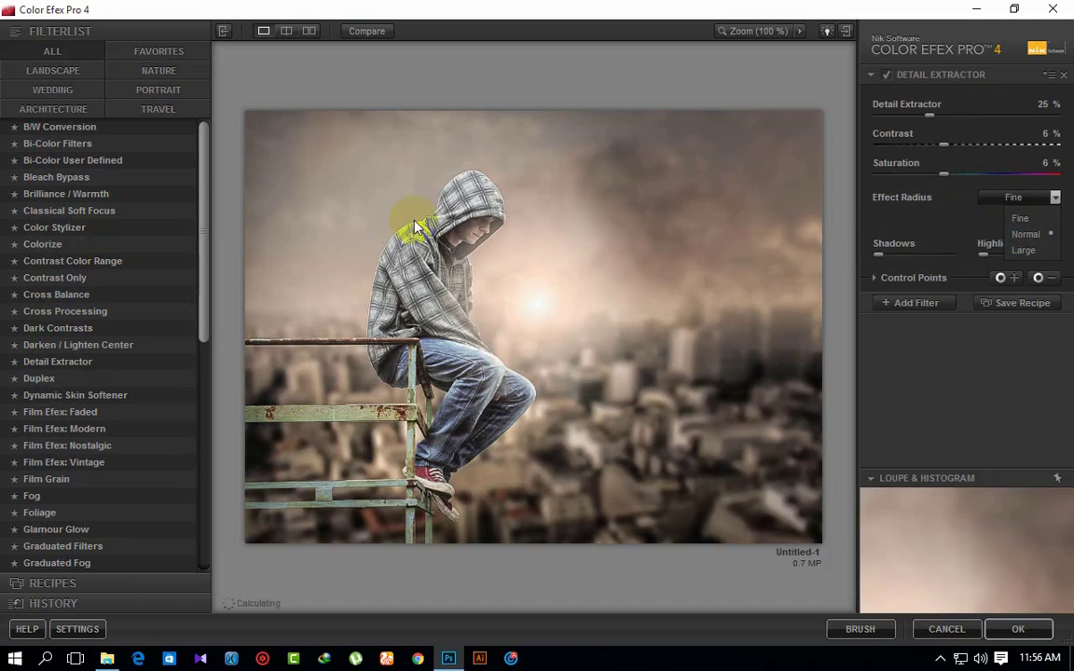
- Compare Duplex, Dark Contrasts and Classical Soft Focus (Diffusion 3) against Detail Extractor
left_click(61, 378)
left_click(67, 362)
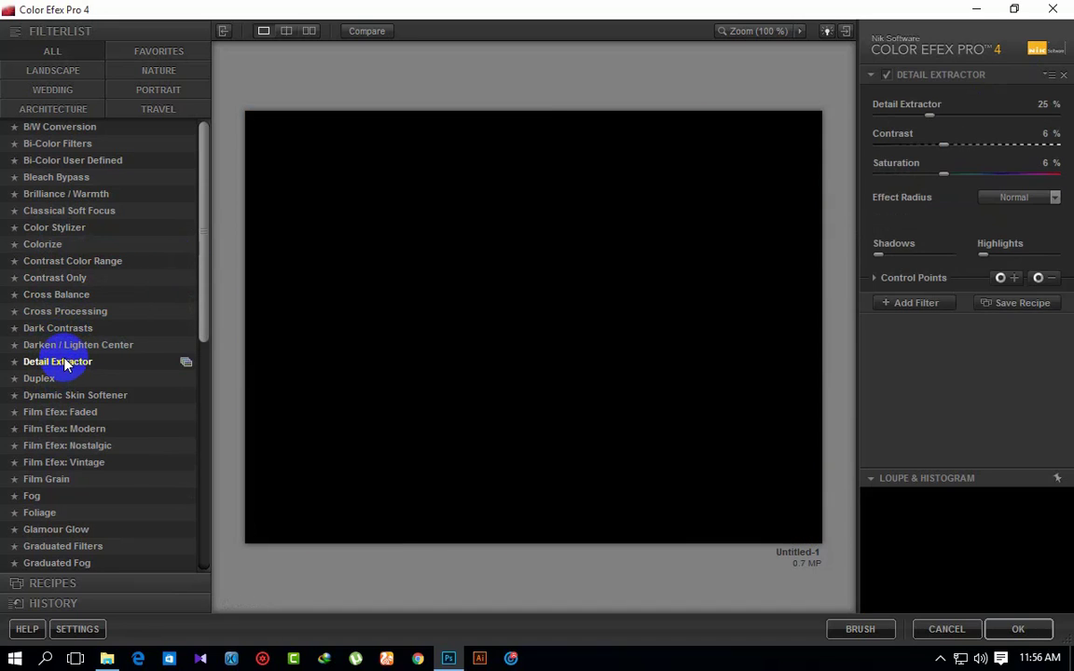
left_click(64, 330)
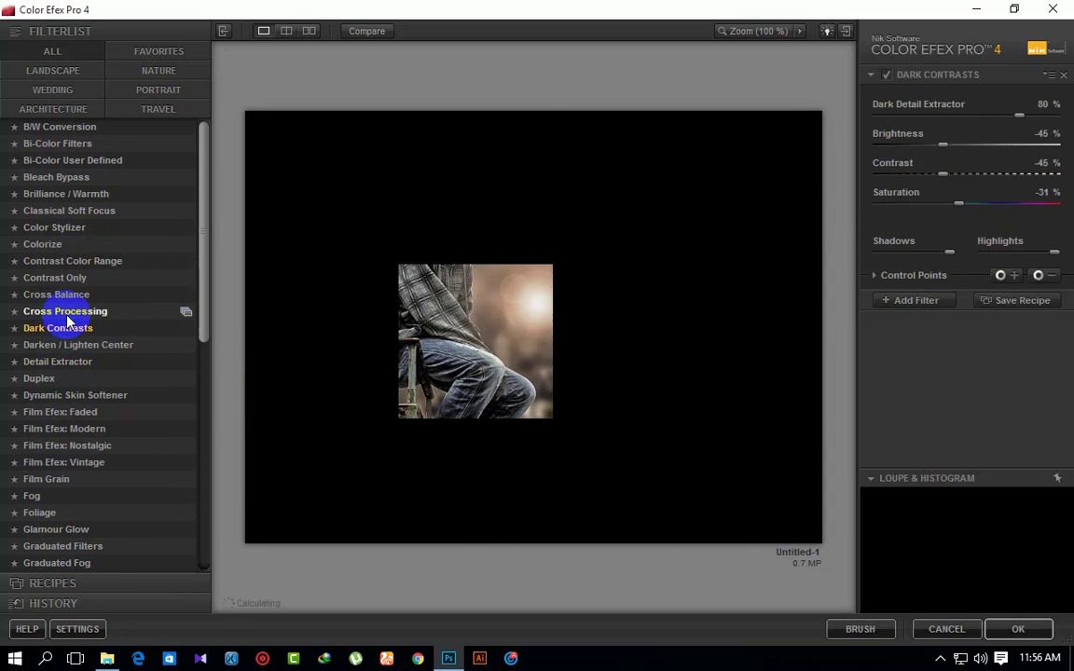
left_click(56, 227)
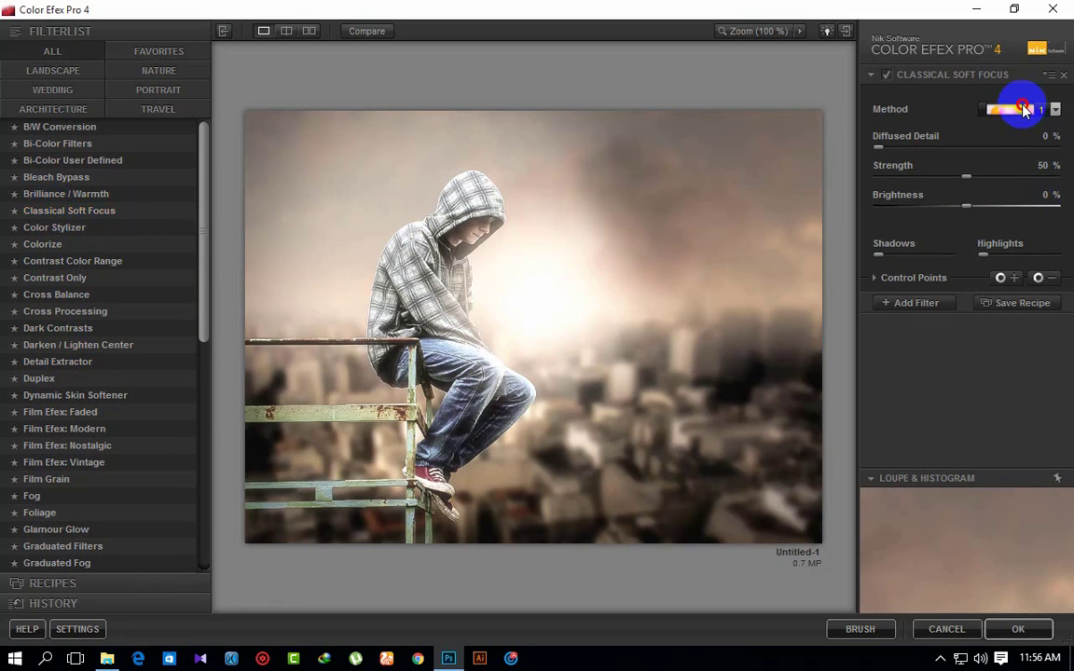
left_click(1019, 109)
left_click(1008, 227)
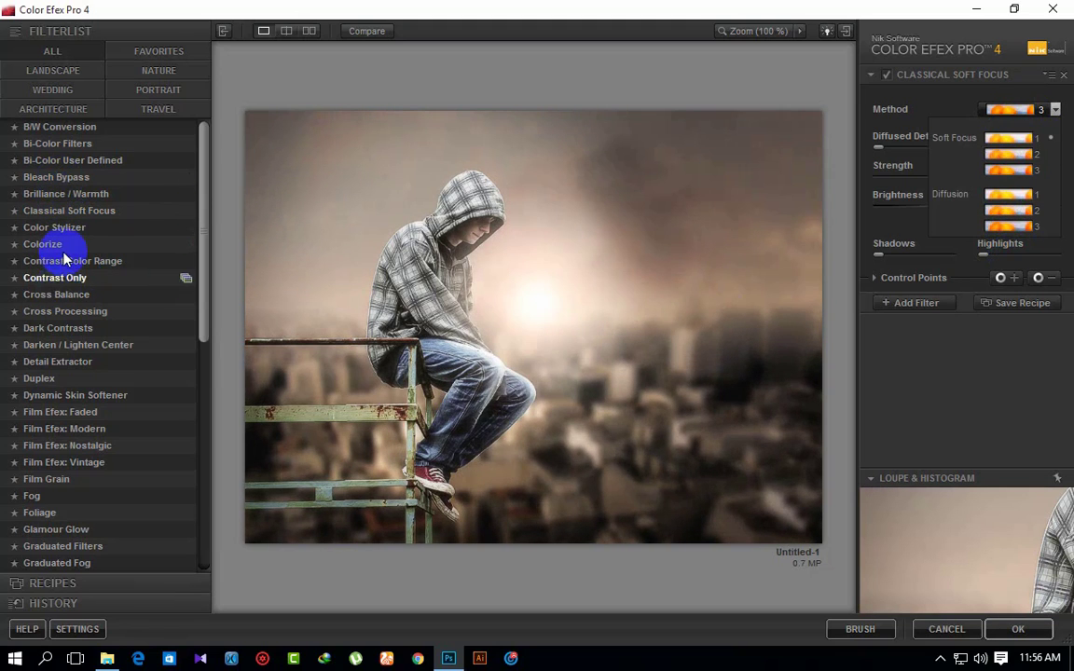
left_click(62, 54)
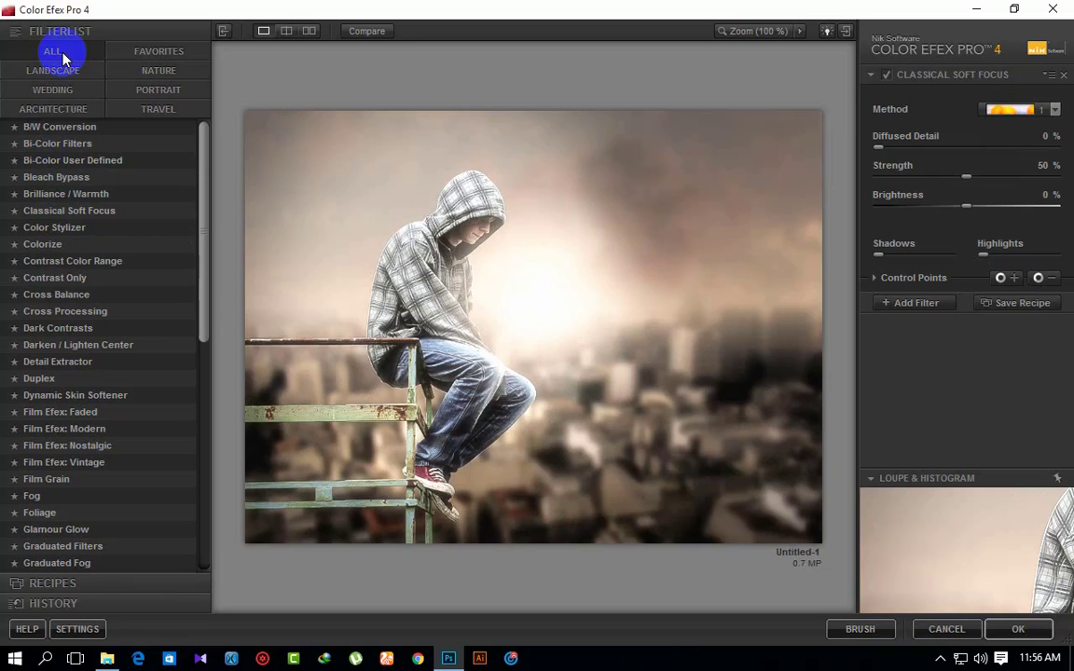
left_click(58, 362)
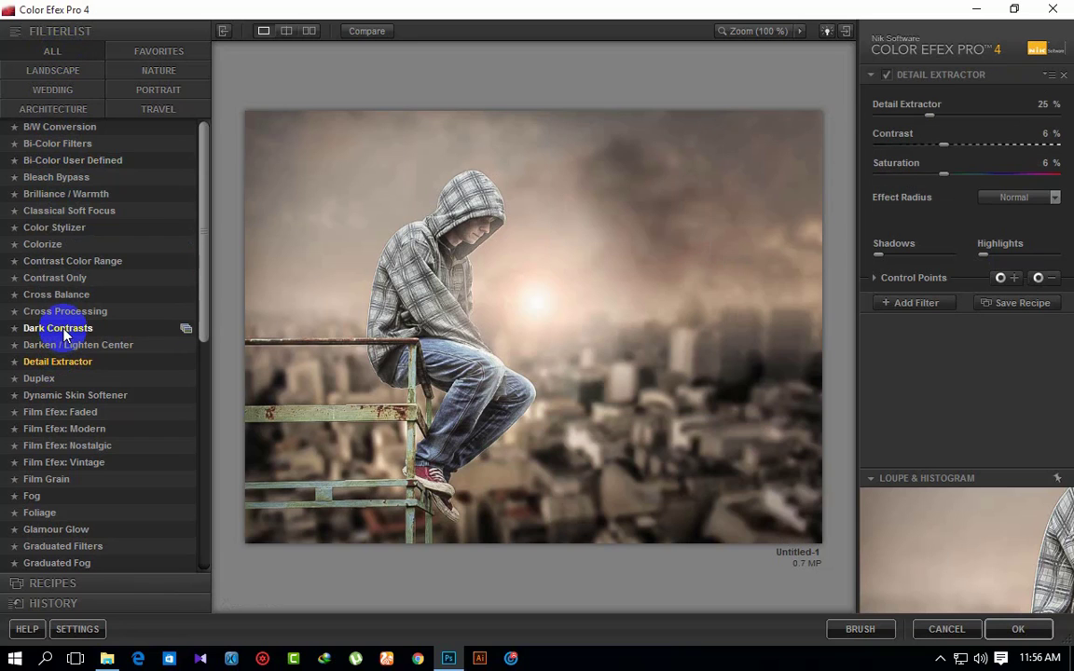
left_click(62, 330)
- Apply Detail Extractor at 39% with Contrast 1% and Saturation 46% to Layer 3
left_click(73, 365)
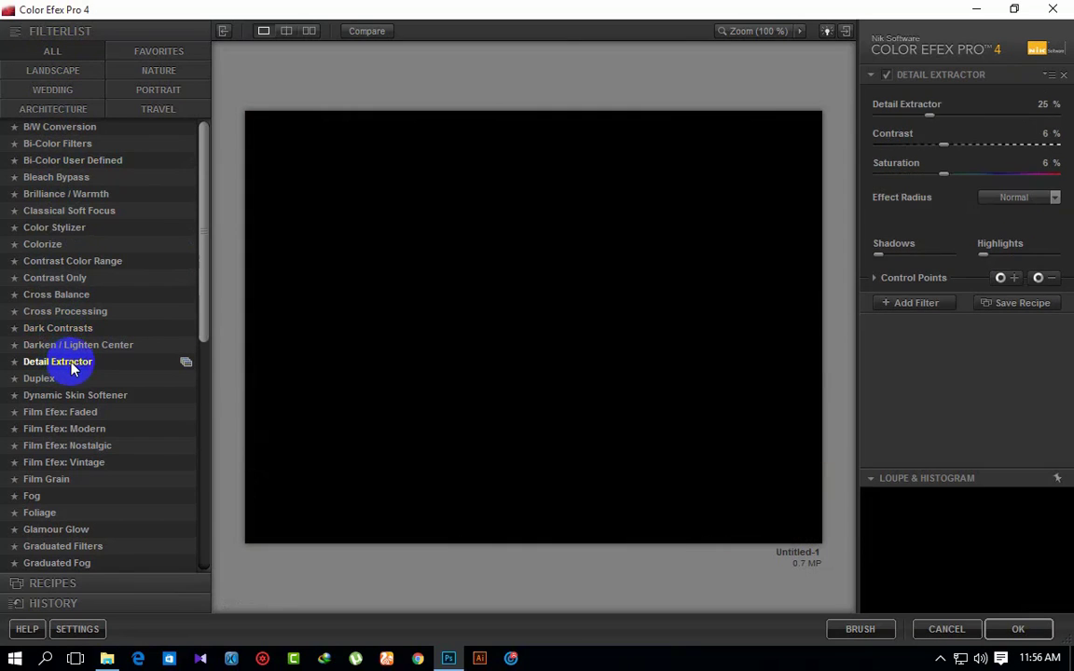
mouse_move(943, 144)
left_mouse_down()
mouse_move(999, 149)
mouse_move(939, 156)
left_mouse_up()
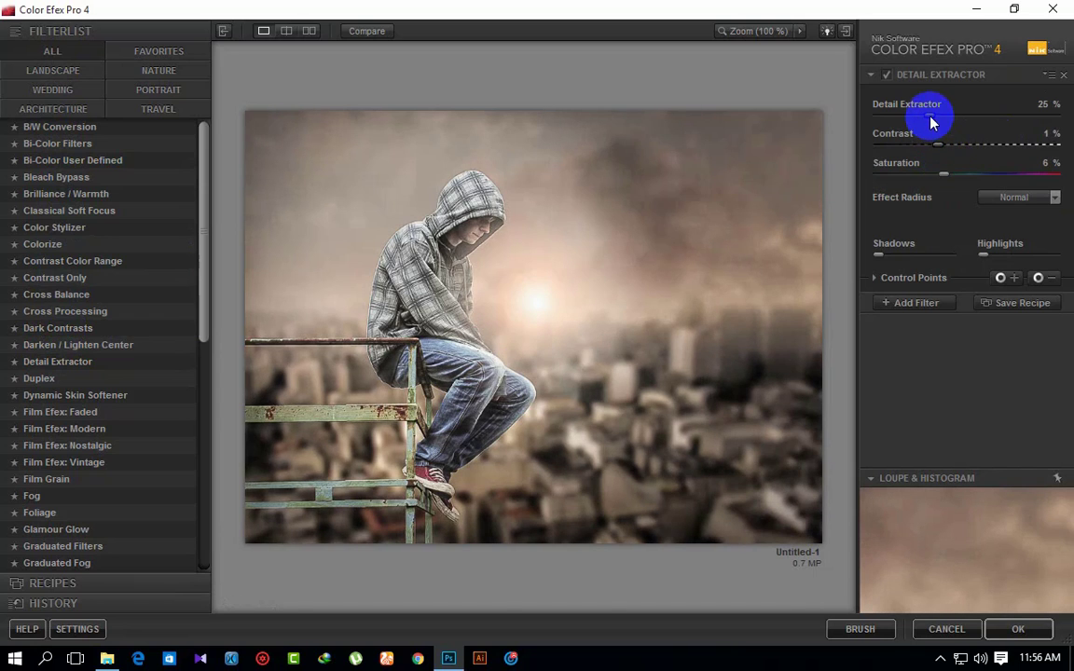
left_click_drag(930, 114, 960, 119)
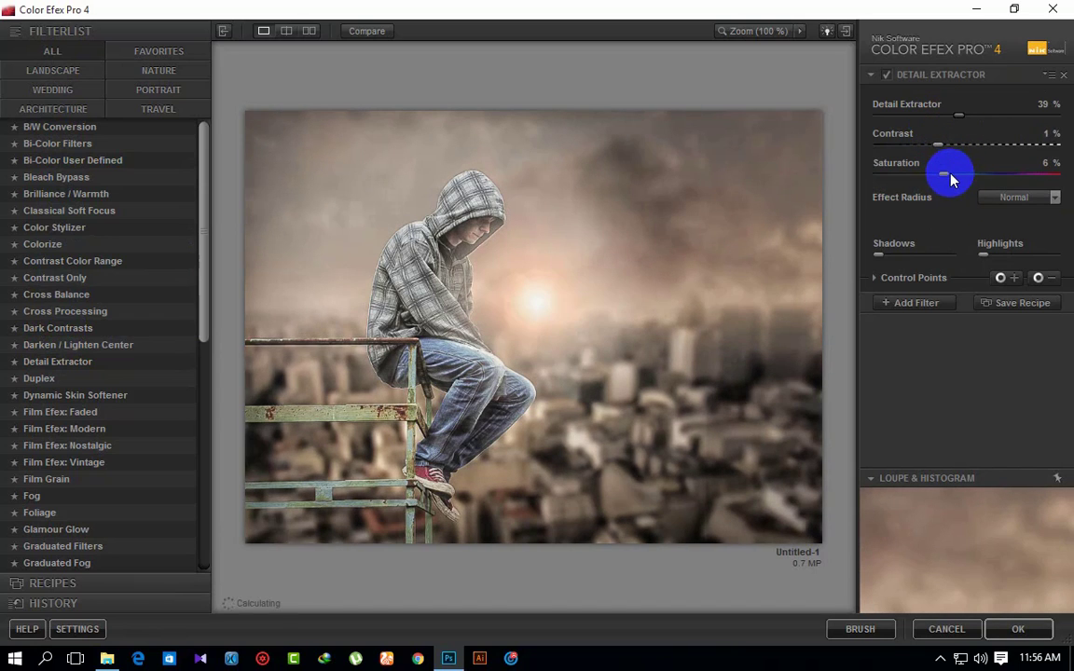
left_click_drag(945, 175, 992, 177)
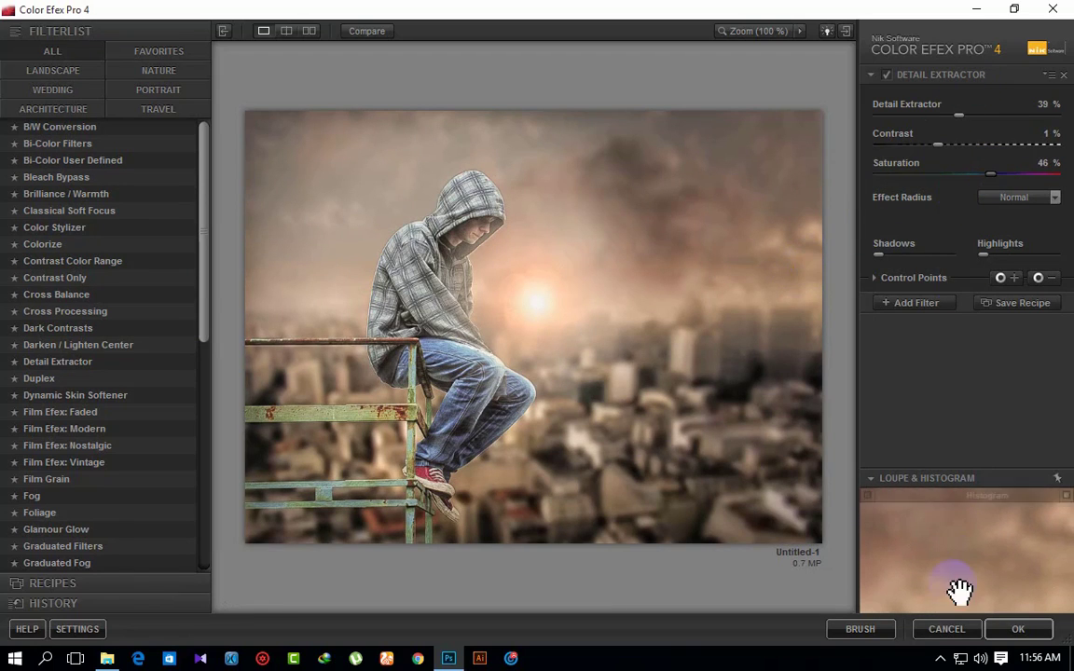
left_click(1018, 630)
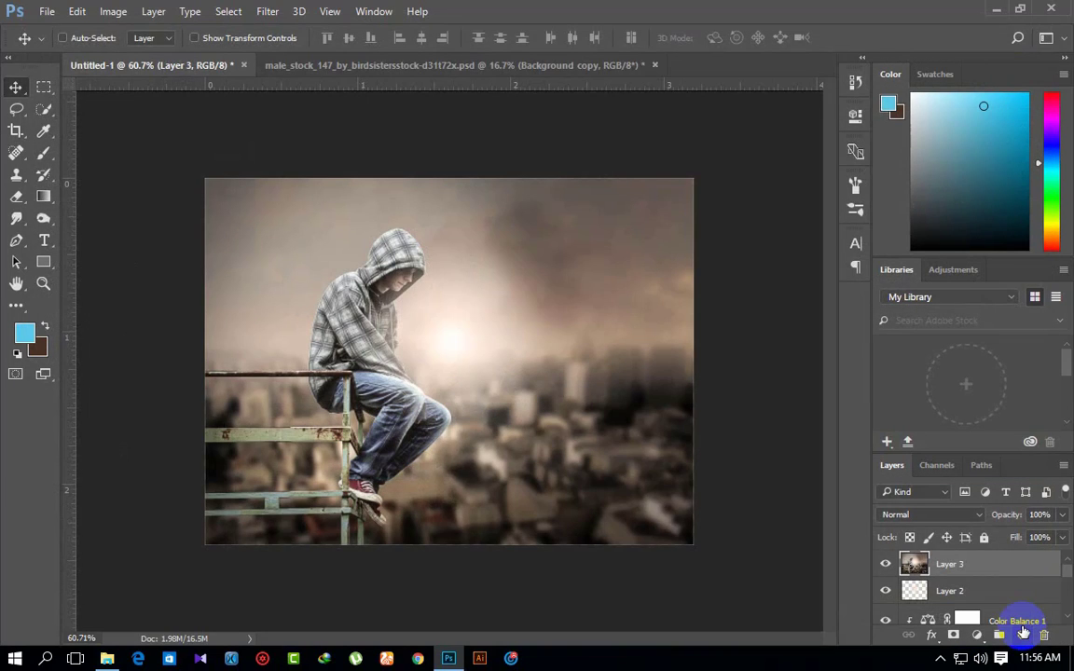
- In the Camera Raw filter's Blue tone curve, lower the highlight point to warm the image
left_click(532, 395)
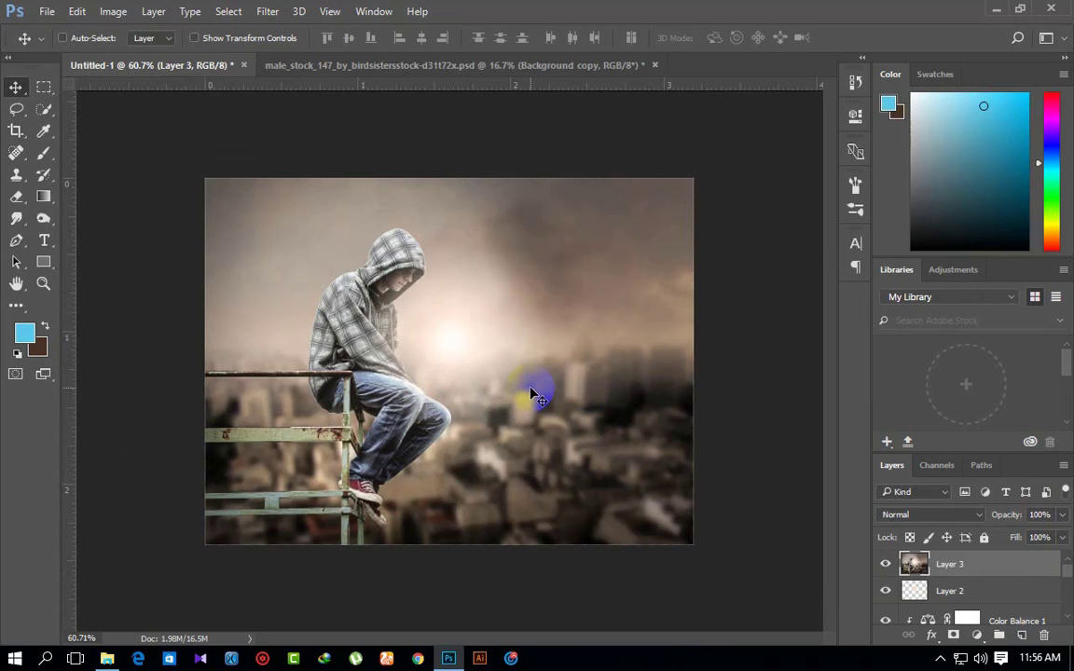
left_click(269, 13)
left_click(299, 110)
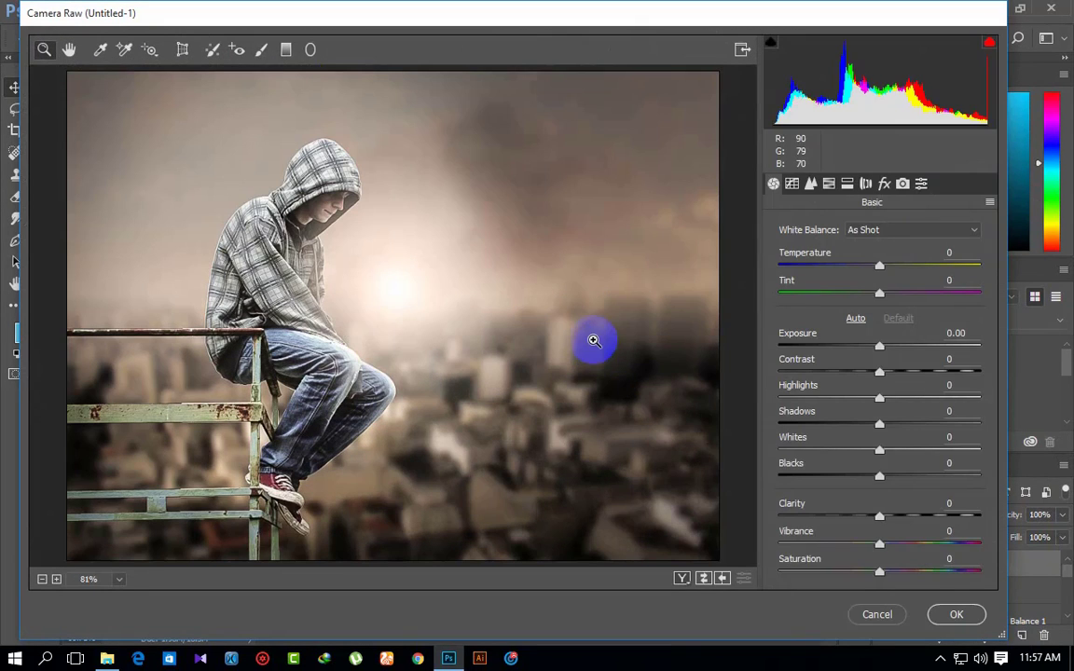
left_click(791, 183)
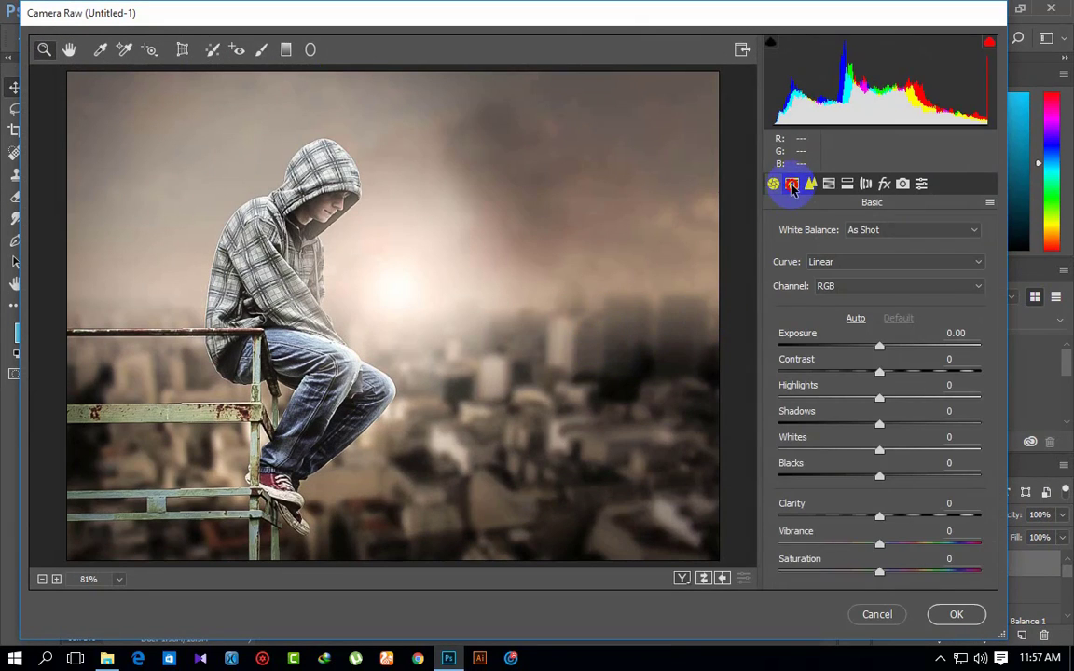
left_click(823, 288)
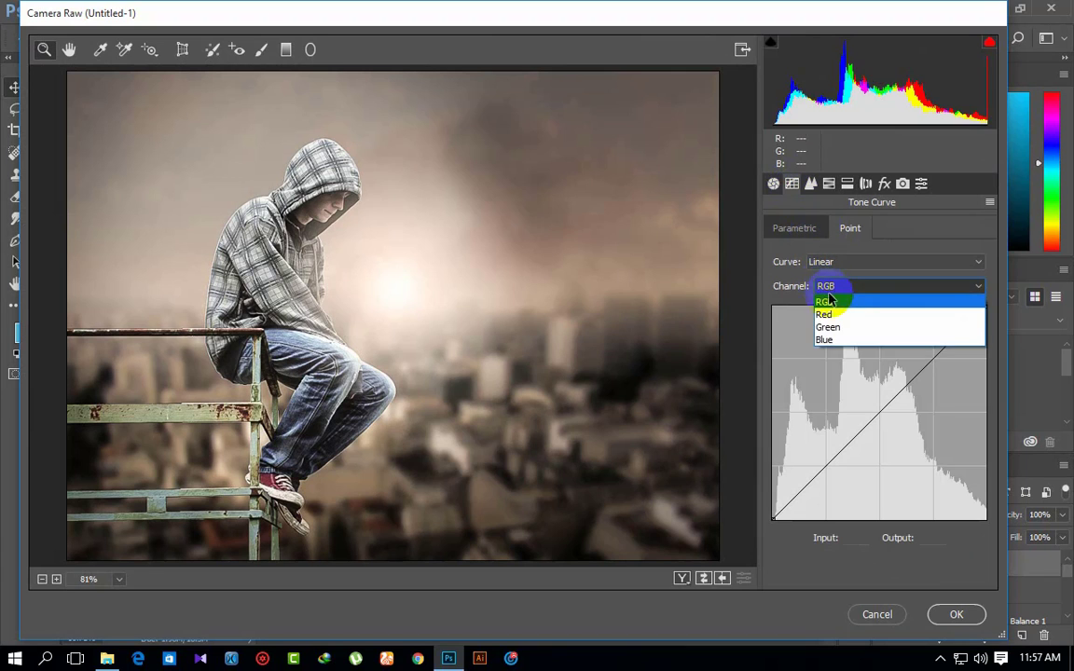
left_click(827, 335)
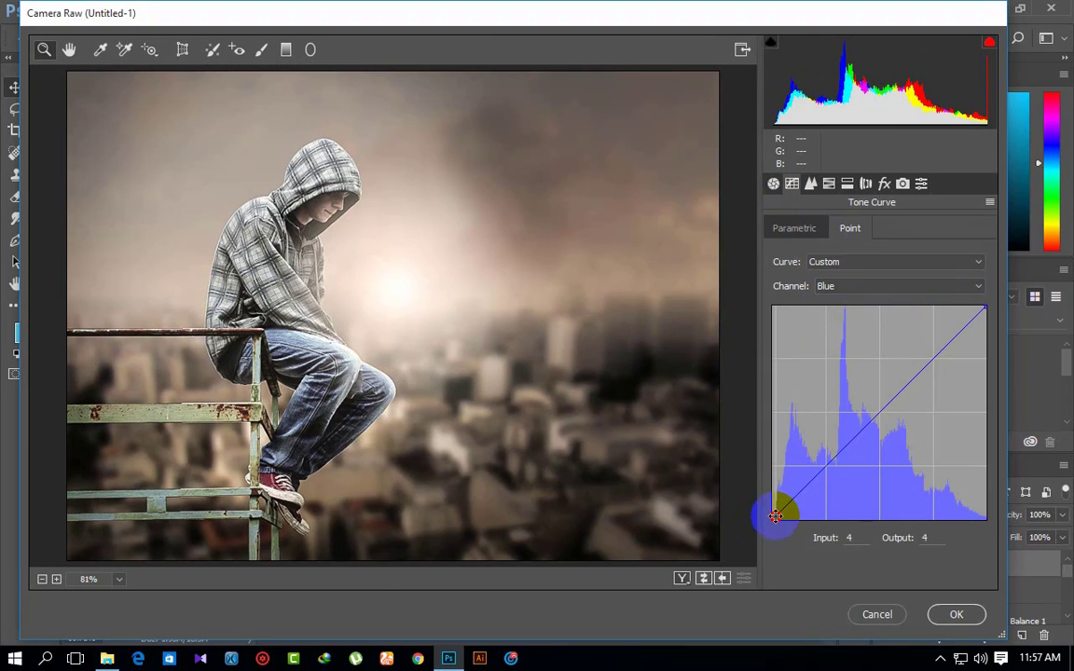
mouse_move(776, 516)
left_mouse_down()
mouse_move(779, 531)
mouse_move(767, 524)
left_mouse_up()
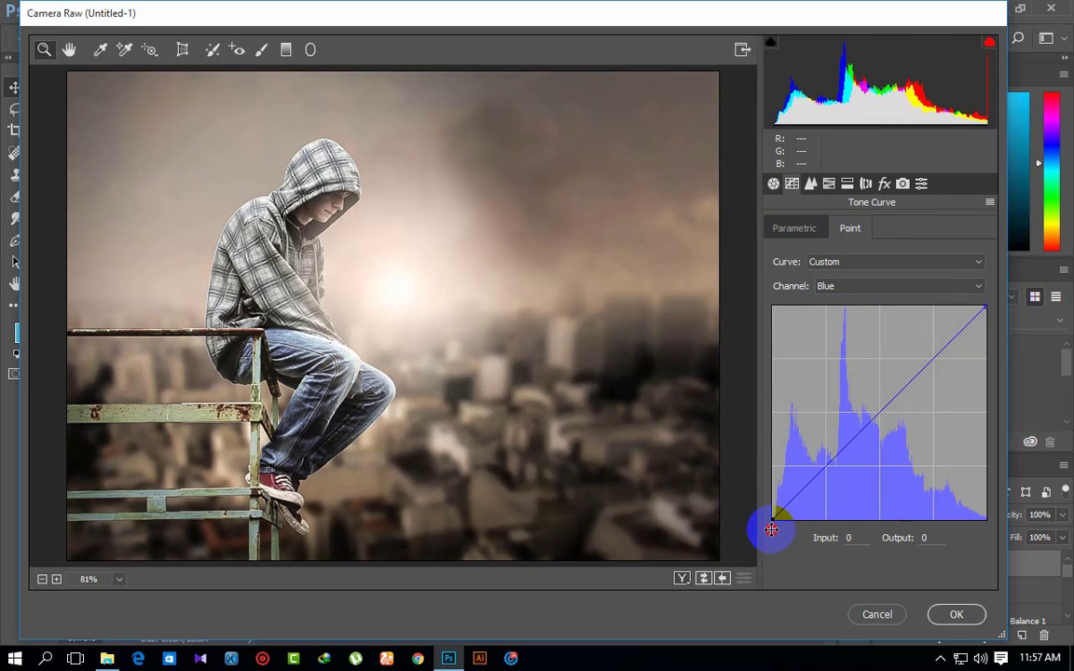
left_click_drag(985, 305, 994, 324)
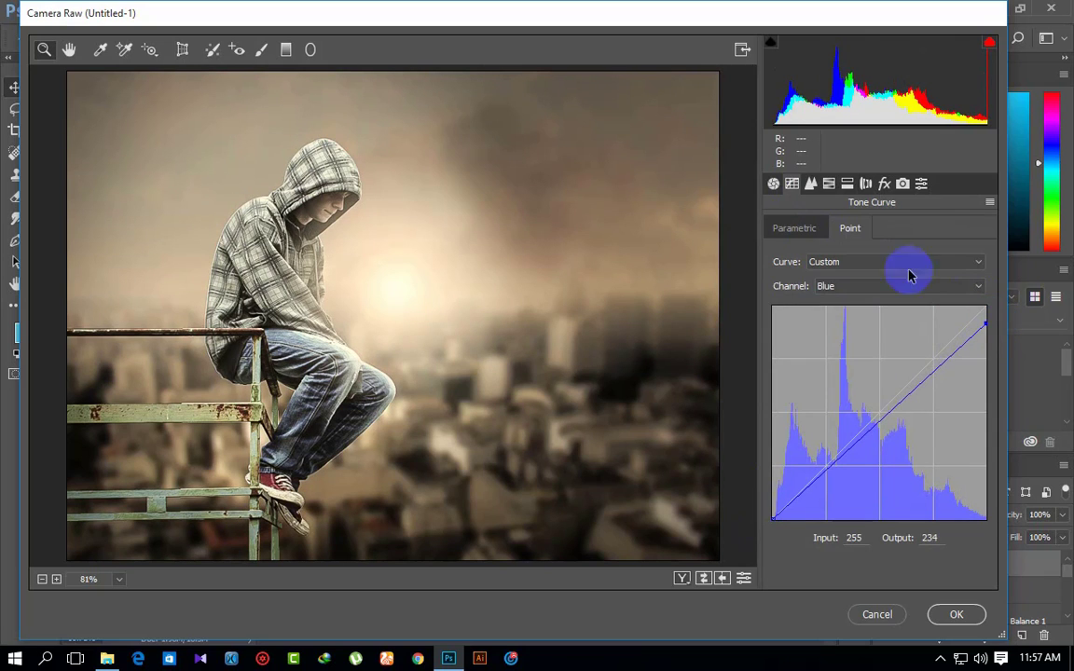
- Lower the Red tone curve's highlights to about 242, nudging its shadow point slightly
left_click(843, 286)
left_click(825, 314)
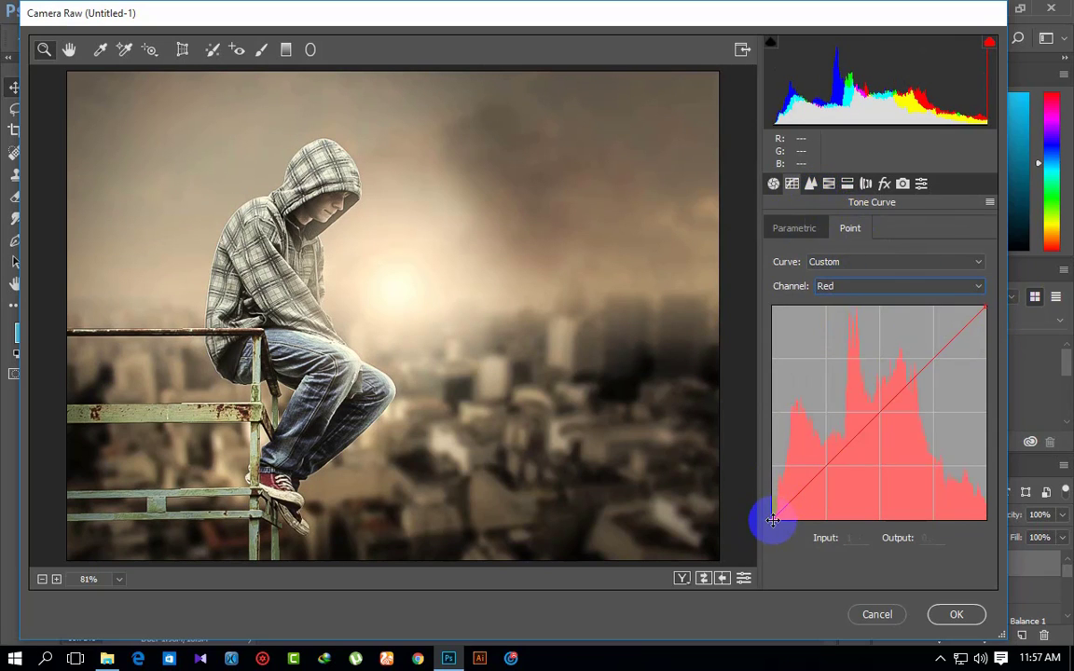
left_click_drag(772, 520, 770, 515)
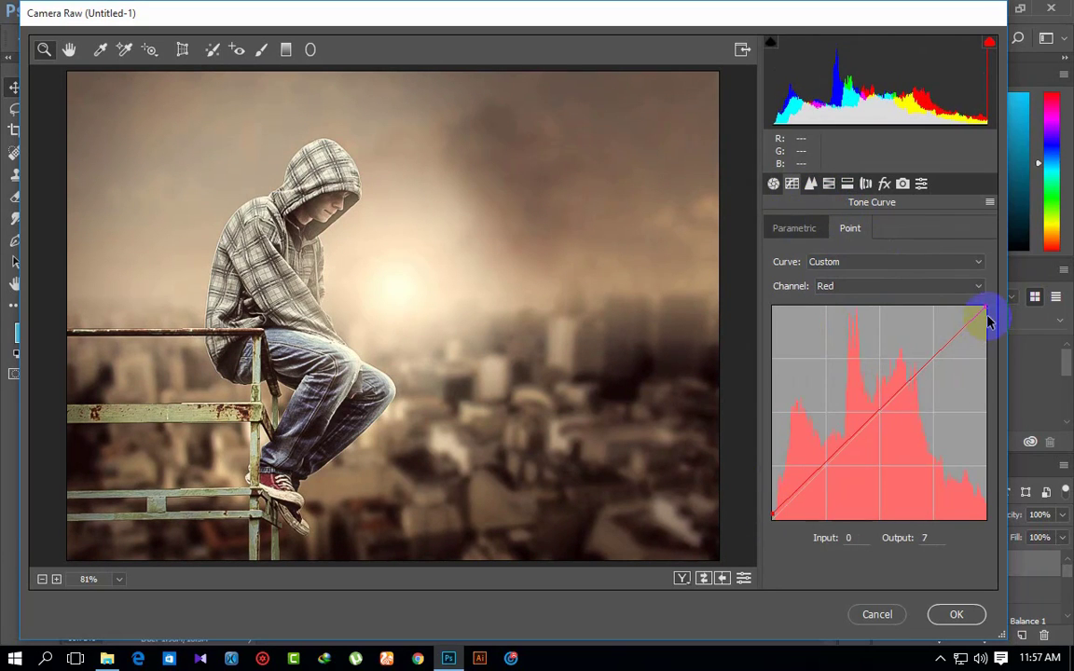
left_click_drag(984, 304, 979, 312)
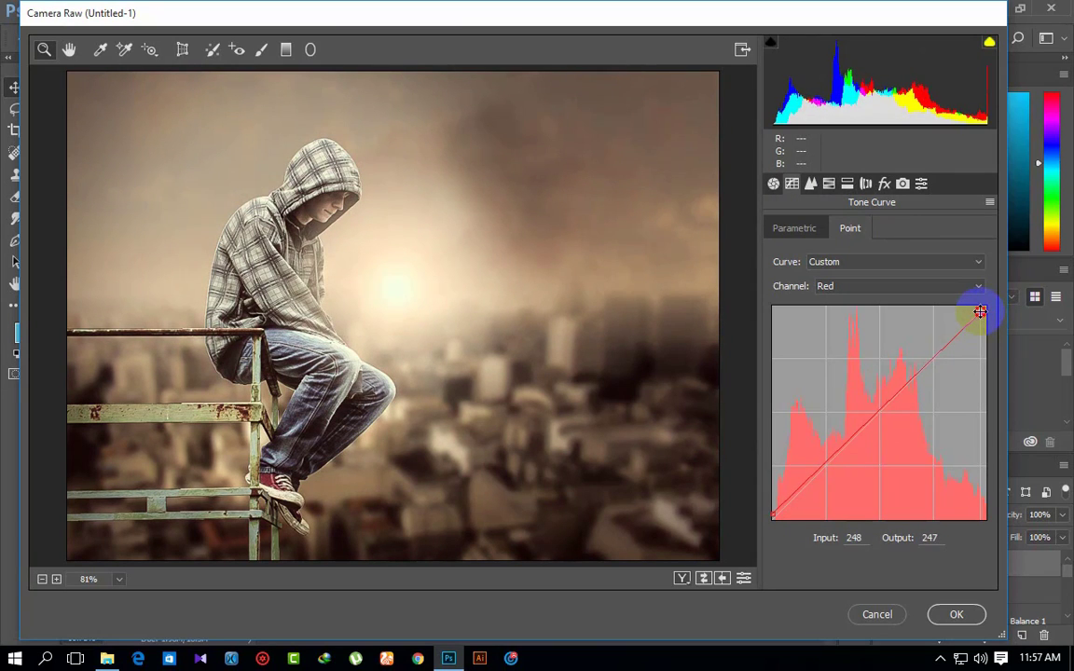
- Look through the HSL, Split Toning and Presets panels, then apply the Camera Raw filter
left_click(828, 183)
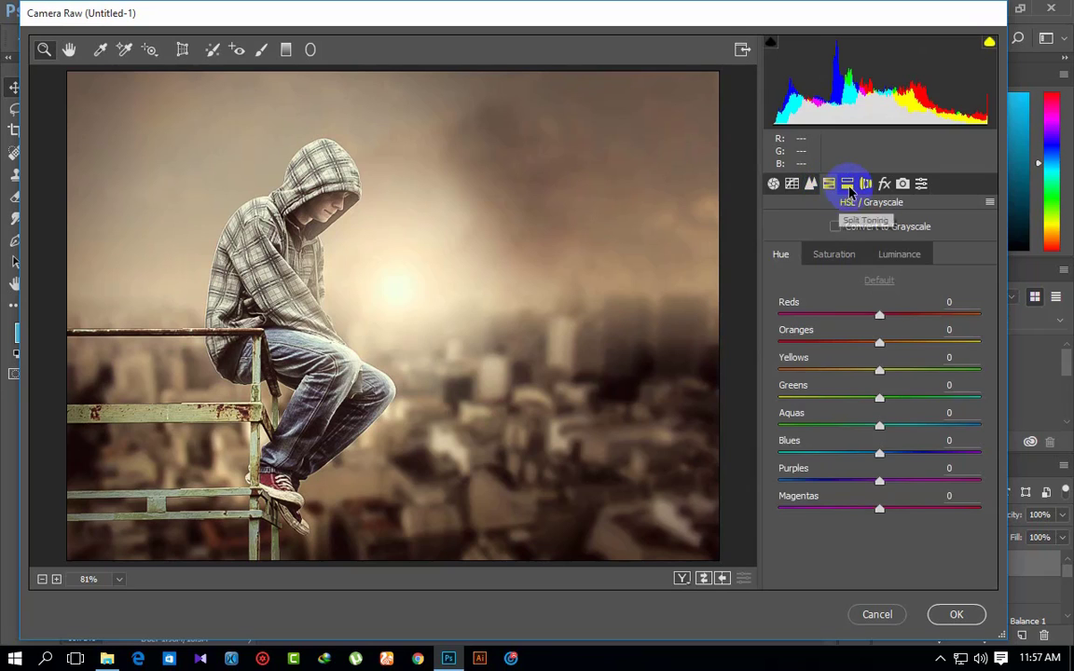
left_click(848, 184)
left_click(920, 185)
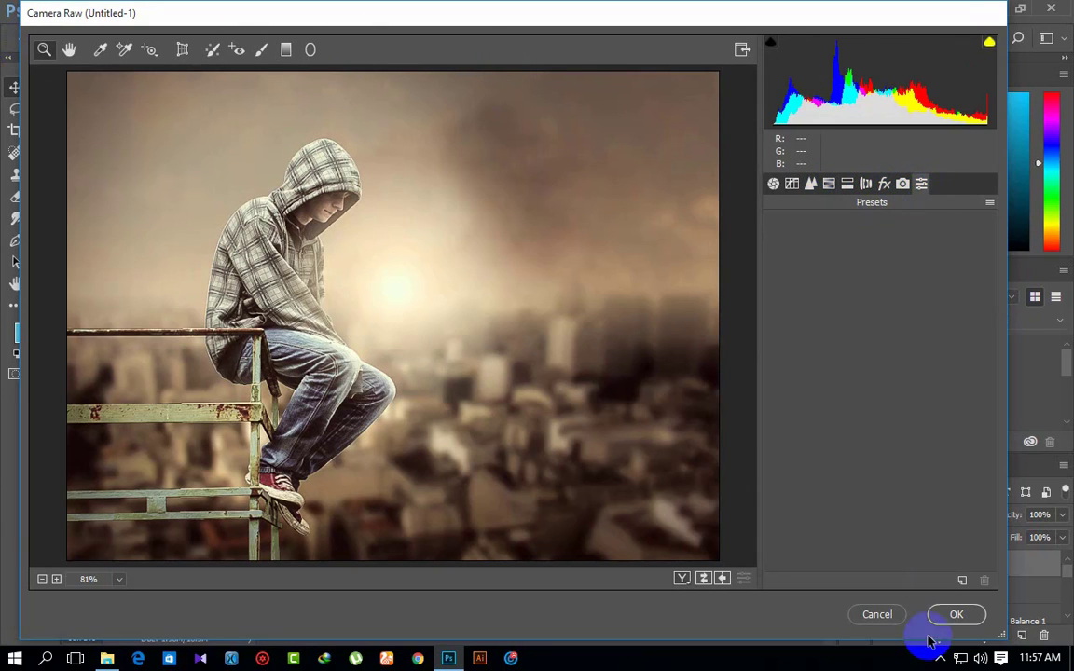
left_click(950, 614)
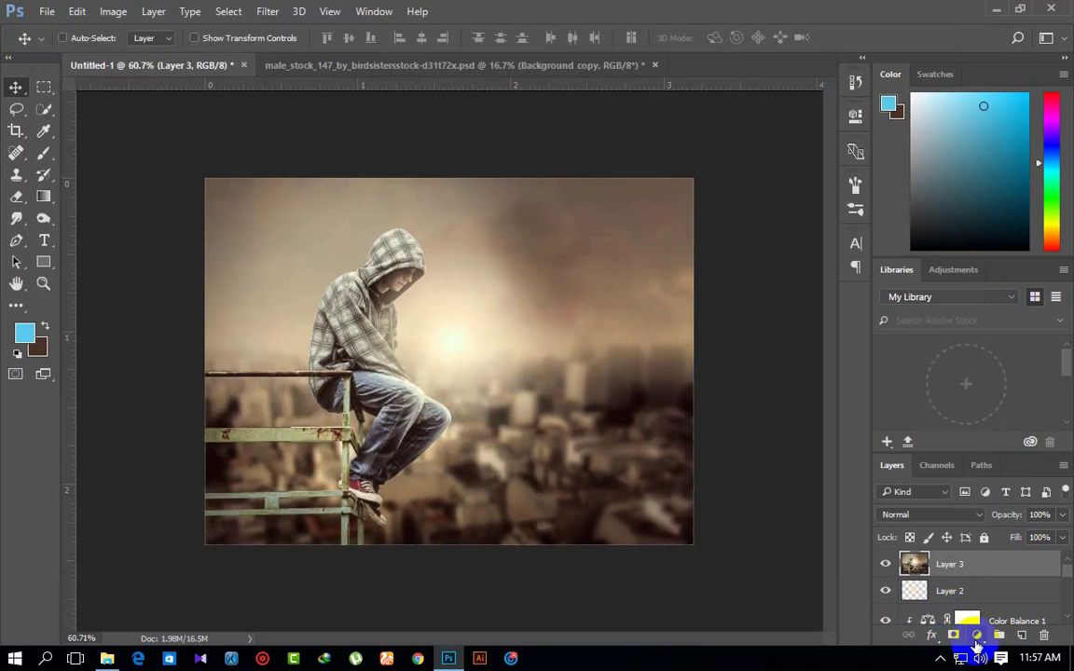
- Add a Levels adjustment layer and ease its Blue channel midtones to about 1.11
left_click(975, 639)
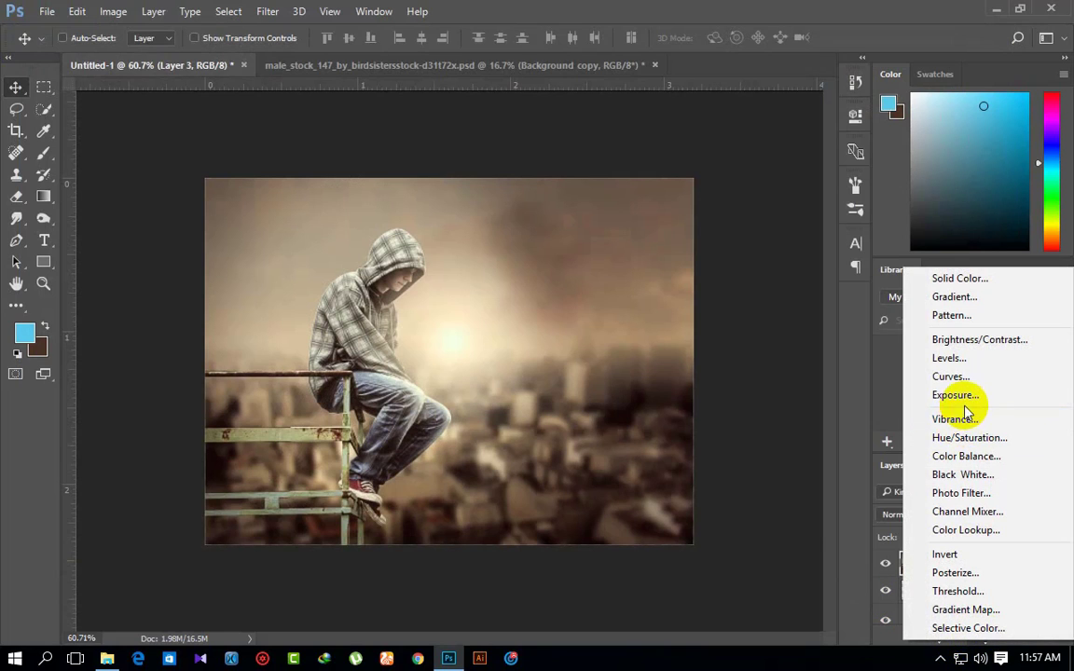
left_click(949, 357)
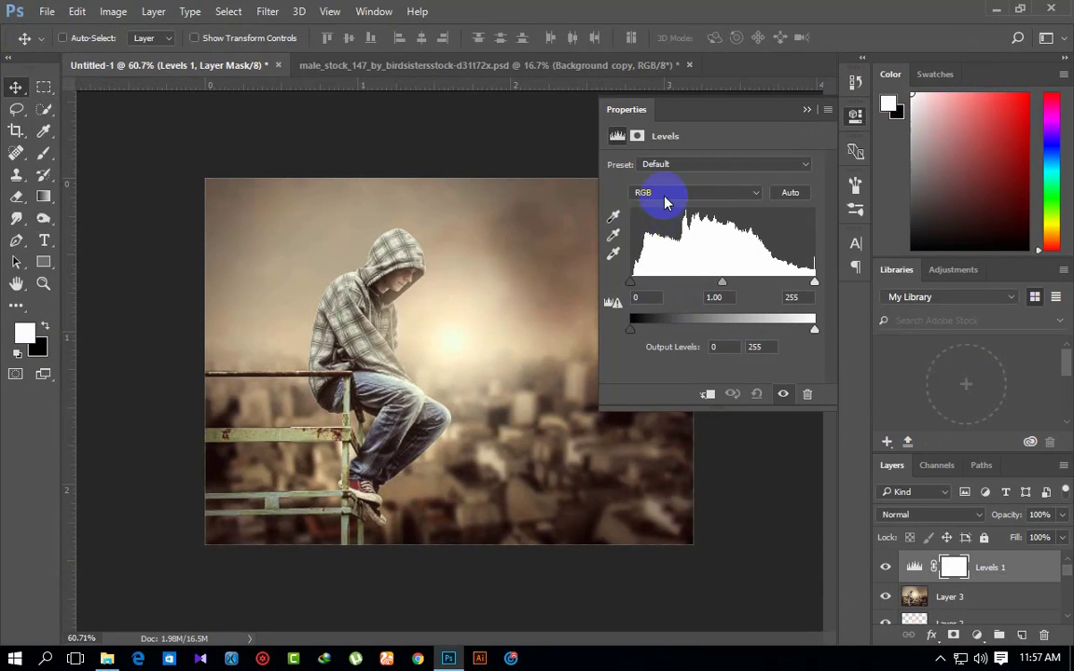
left_click(671, 193)
left_click(651, 237)
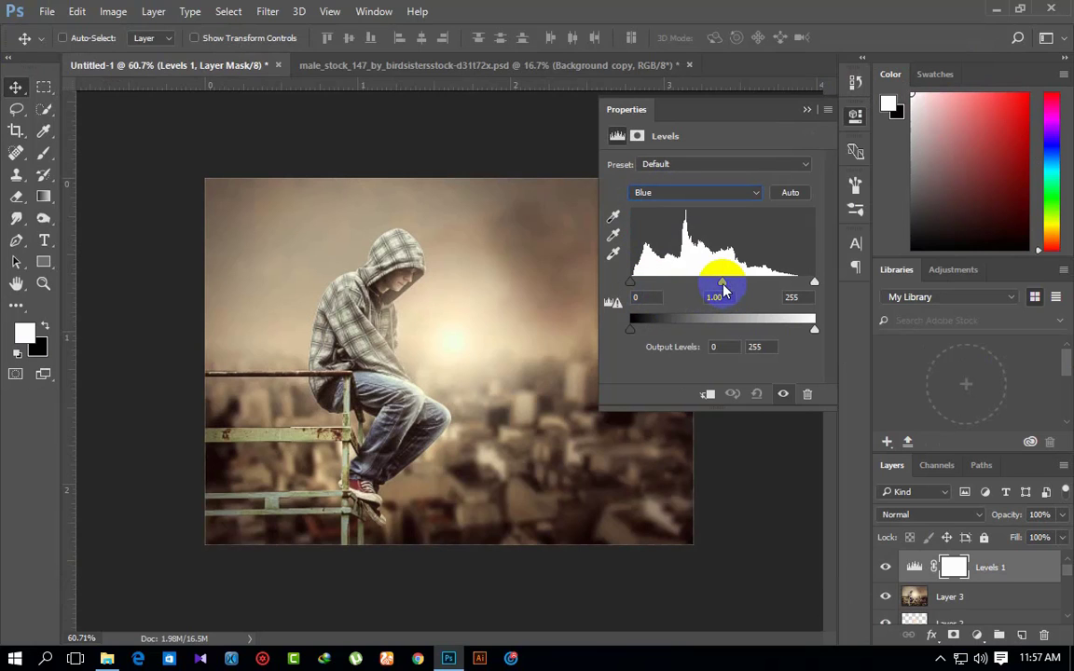
left_click_drag(718, 285, 715, 285)
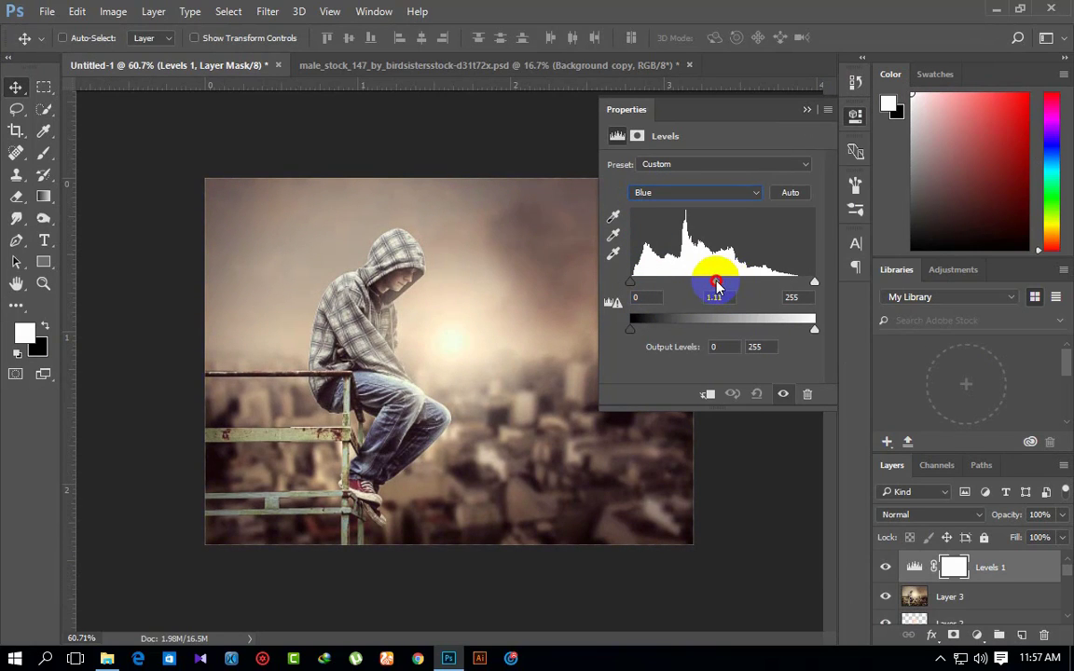
left_click_drag(632, 329, 651, 327)
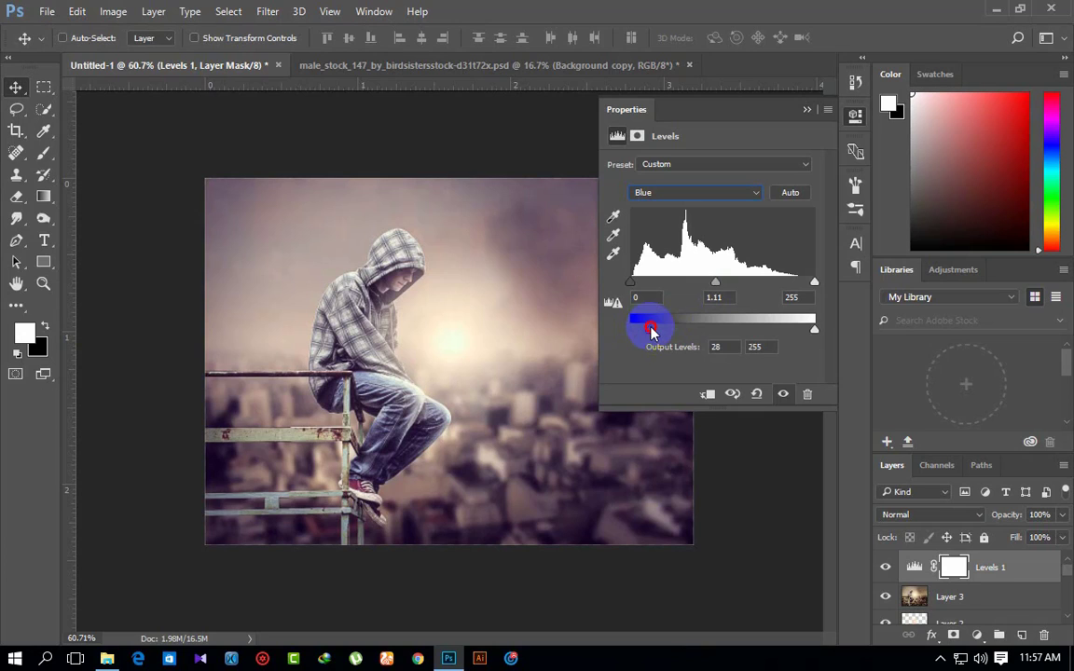
mouse_move(814, 329)
left_mouse_down()
mouse_move(788, 333)
mouse_move(833, 331)
left_mouse_up()
left_click(688, 194)
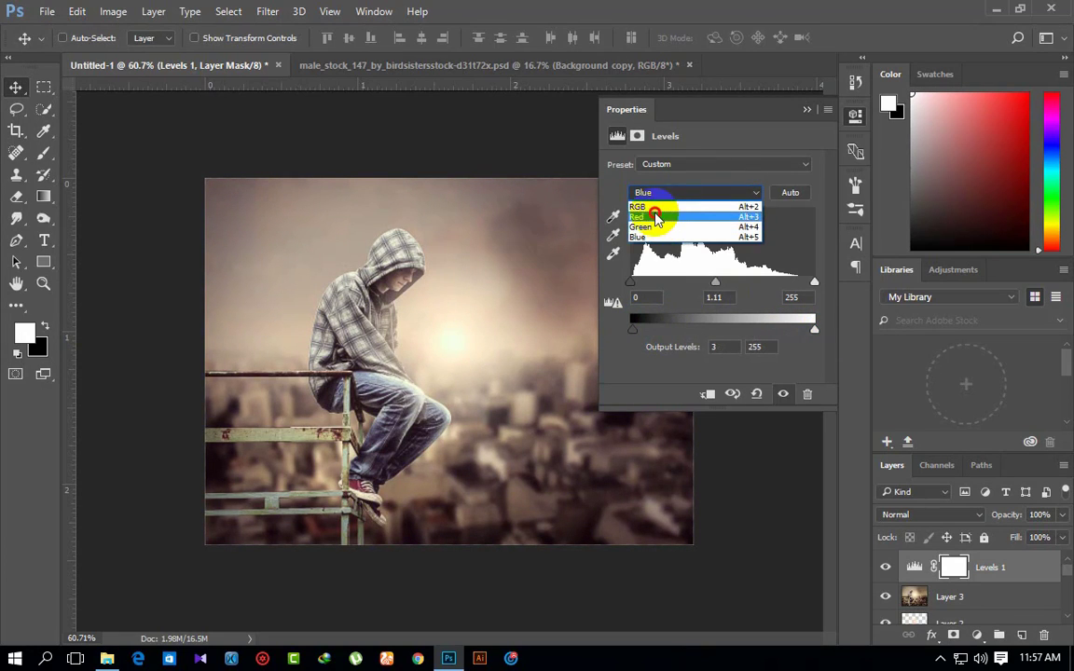
- Set the Levels Green channel midtones to about 0.95 with output black at 0, then close Properties
left_click(655, 216)
left_click(652, 193)
left_click(641, 227)
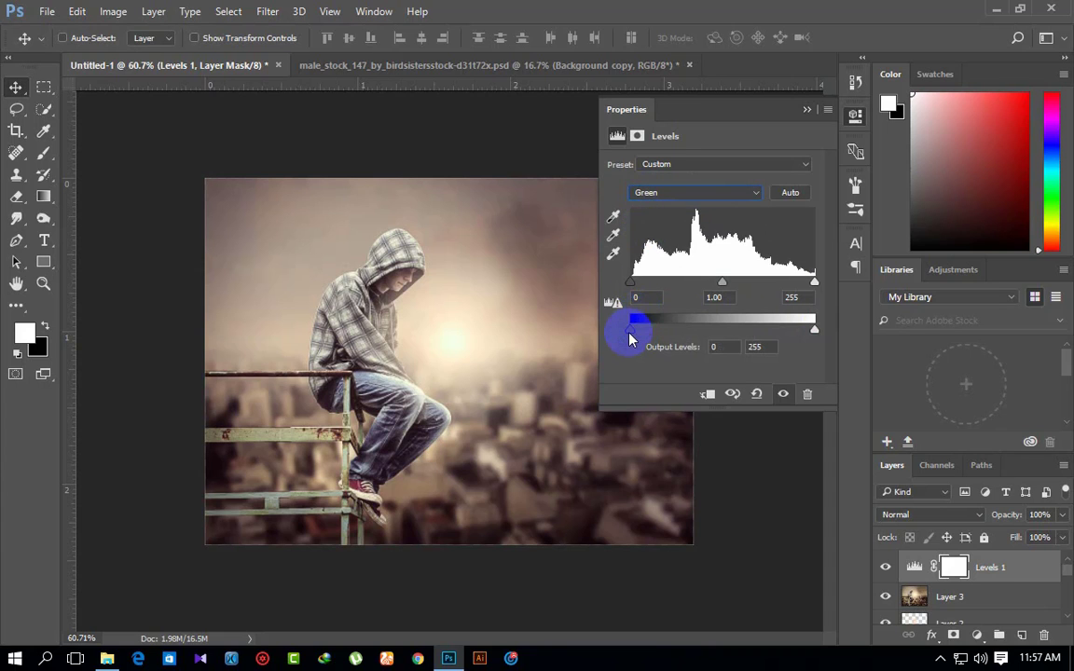
left_click_drag(630, 340, 638, 336)
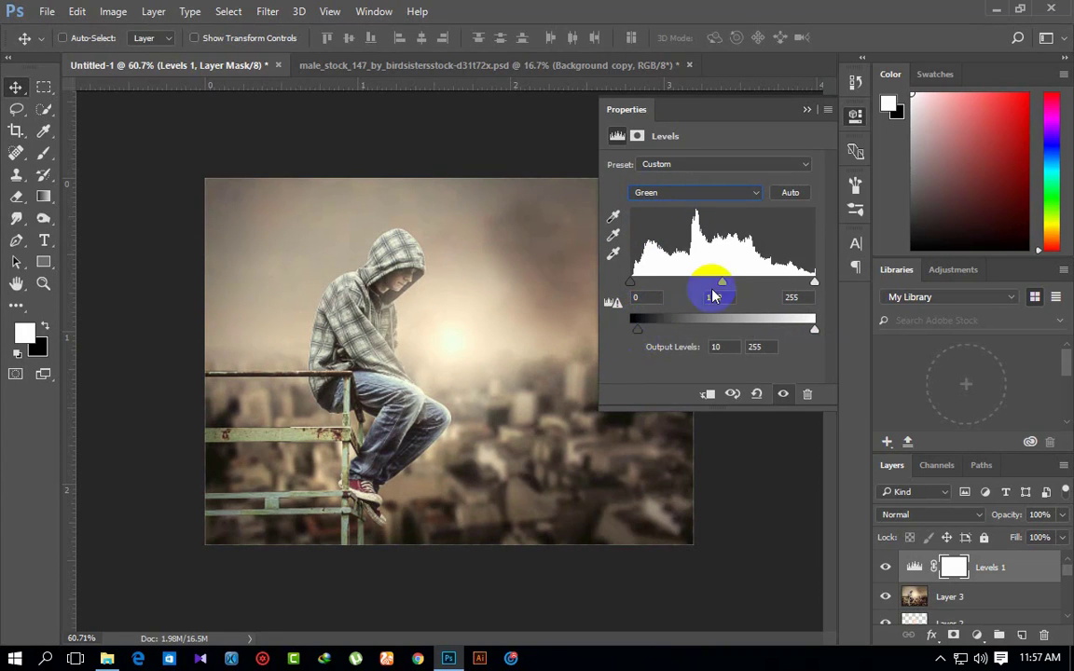
left_click_drag(721, 283, 726, 283)
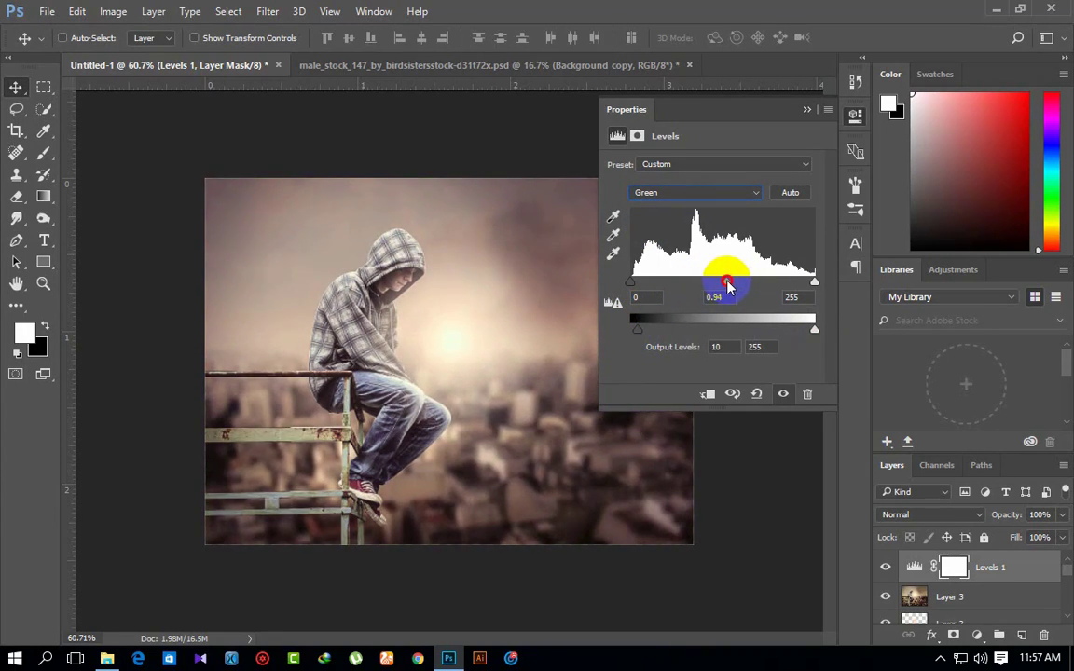
left_click_drag(667, 331, 643, 329)
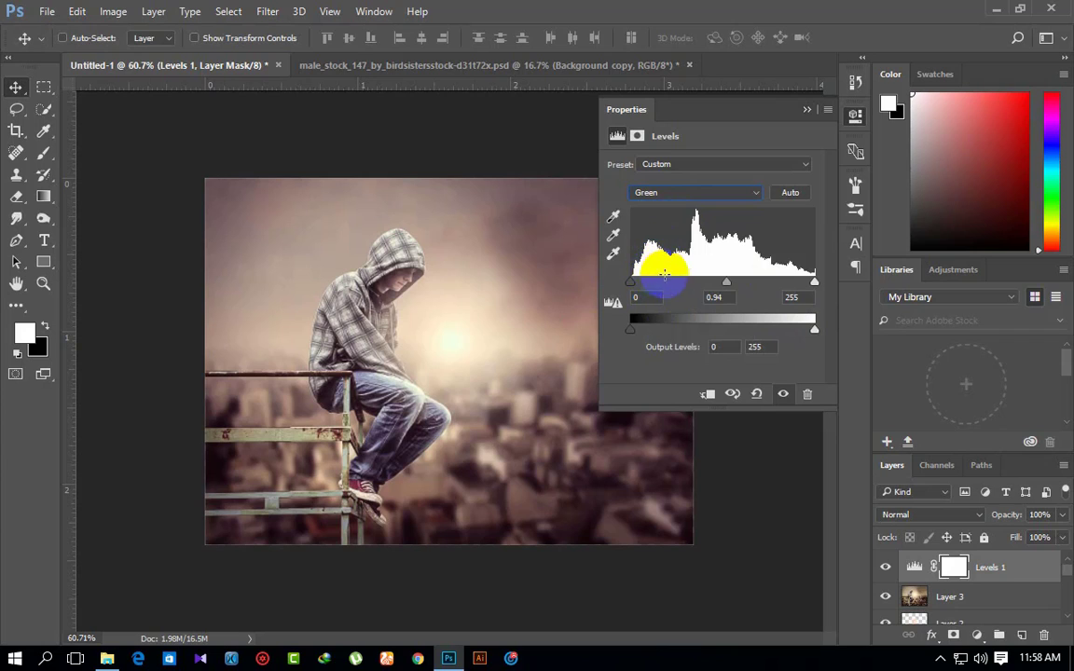
left_click(790, 194)
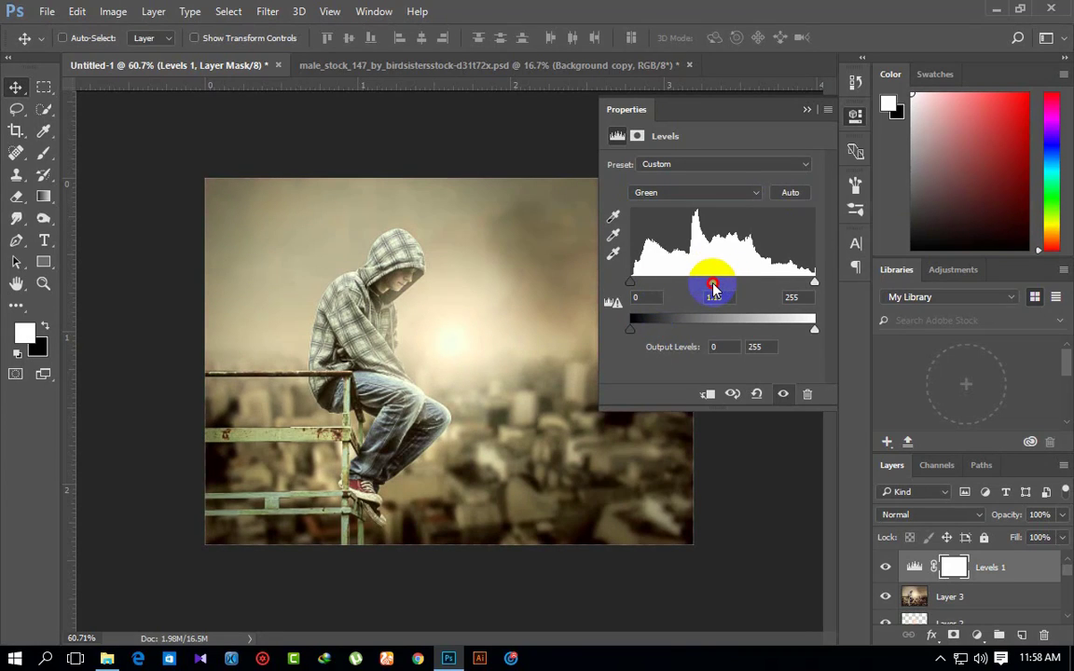
left_click_drag(718, 291, 723, 284)
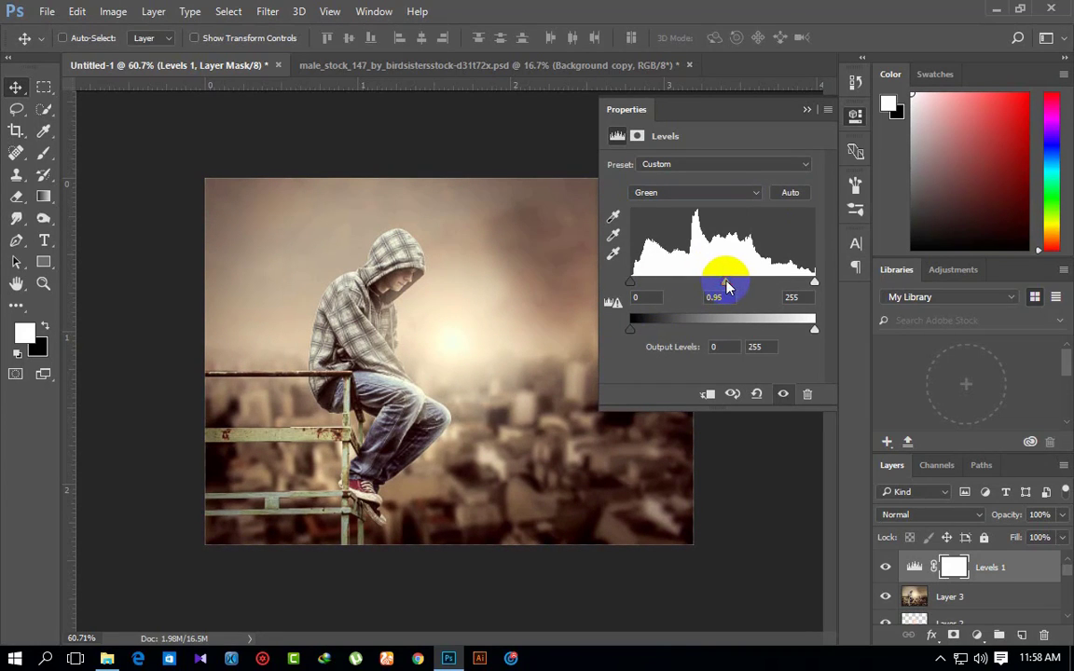
left_click(808, 110)
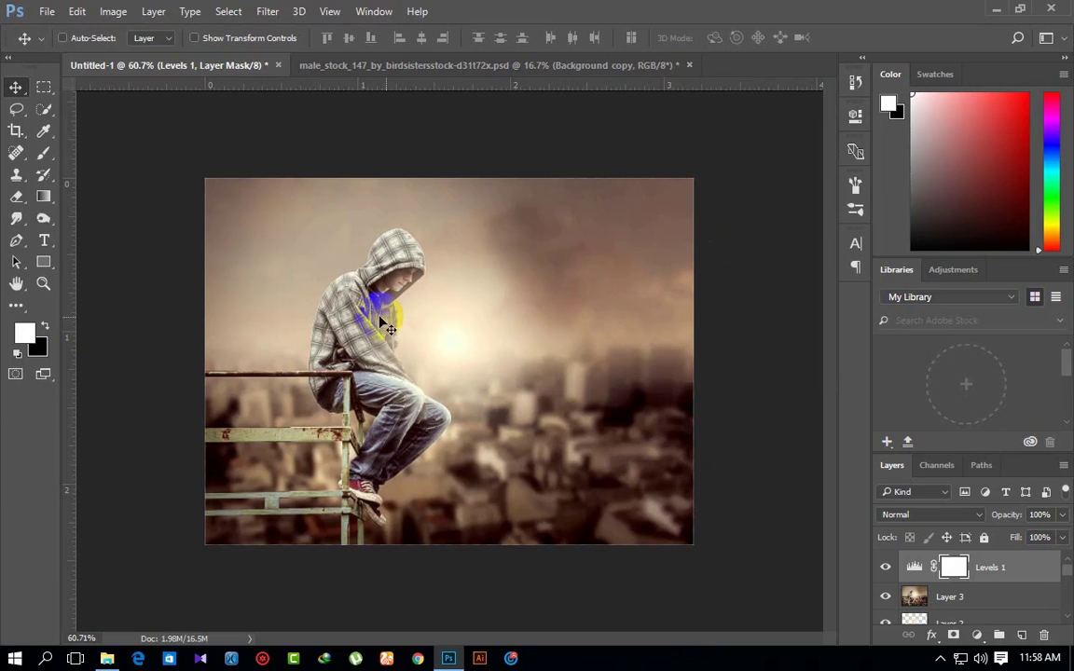
scroll(463, 366, "up", 2)
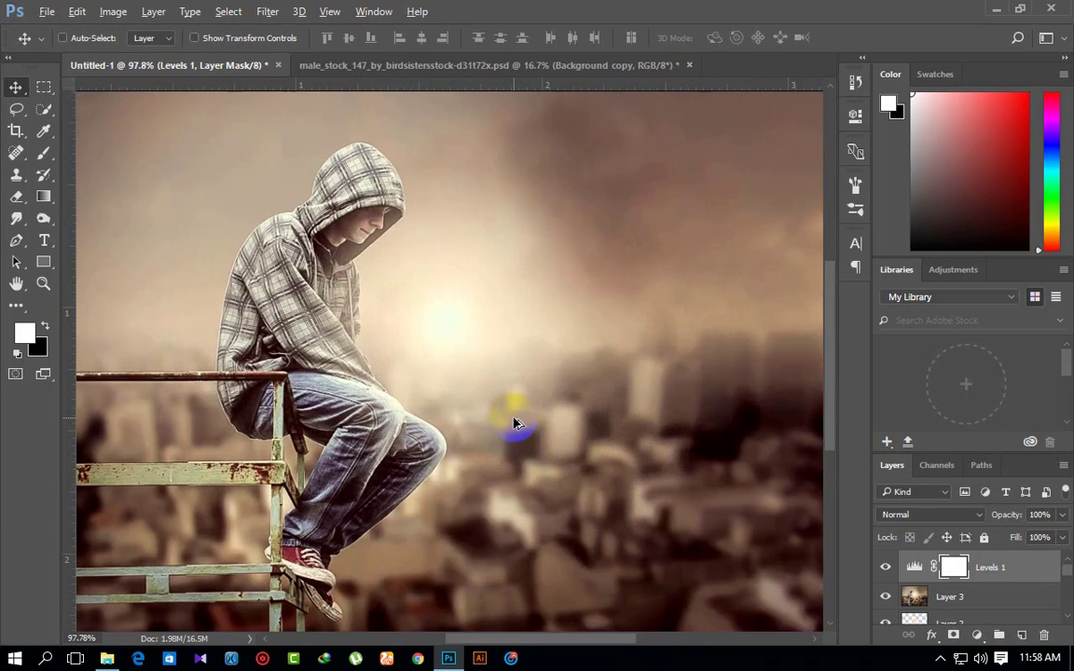
scroll(514, 425, "down", 2)
scroll(514, 424, "up", 1)
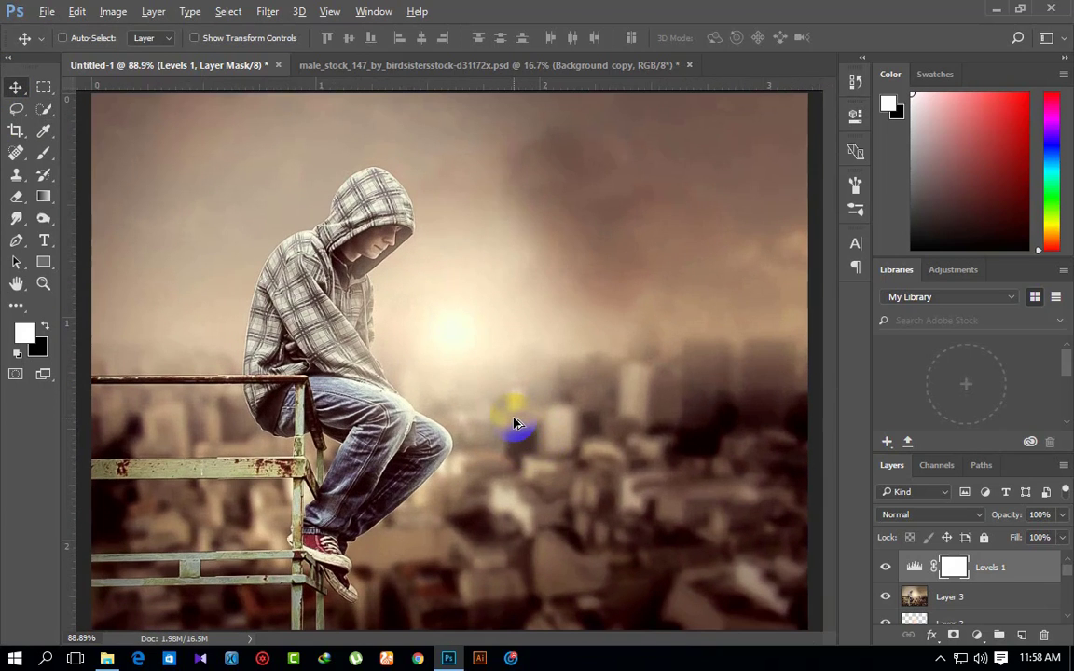
scroll(514, 424, "down", 1)
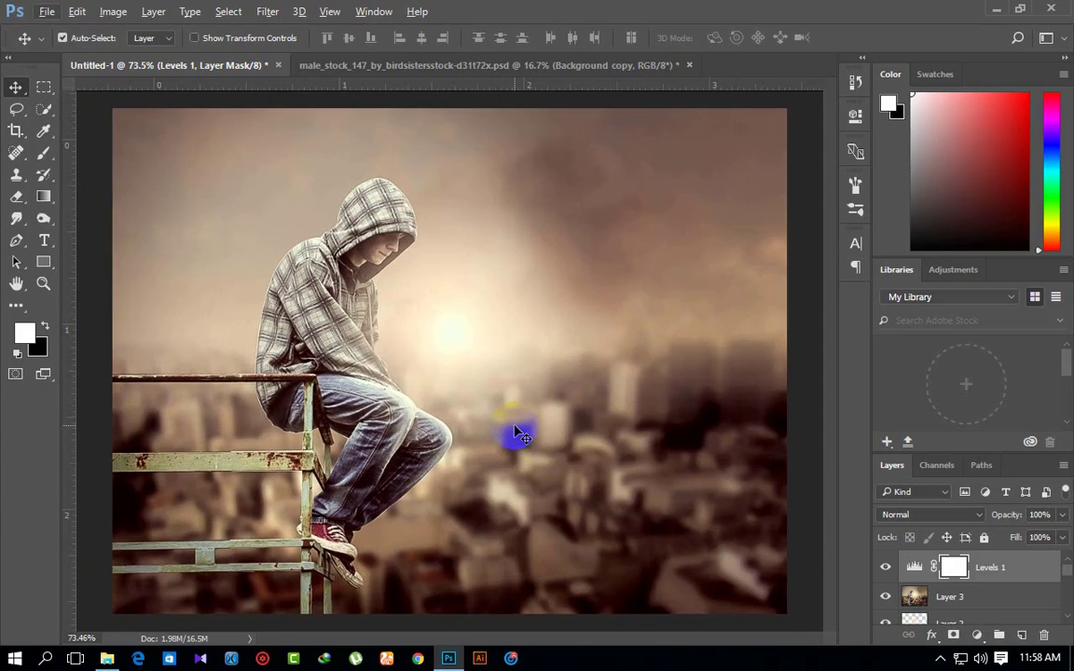
scroll(516, 433, "up", 2)
left_click(938, 662)
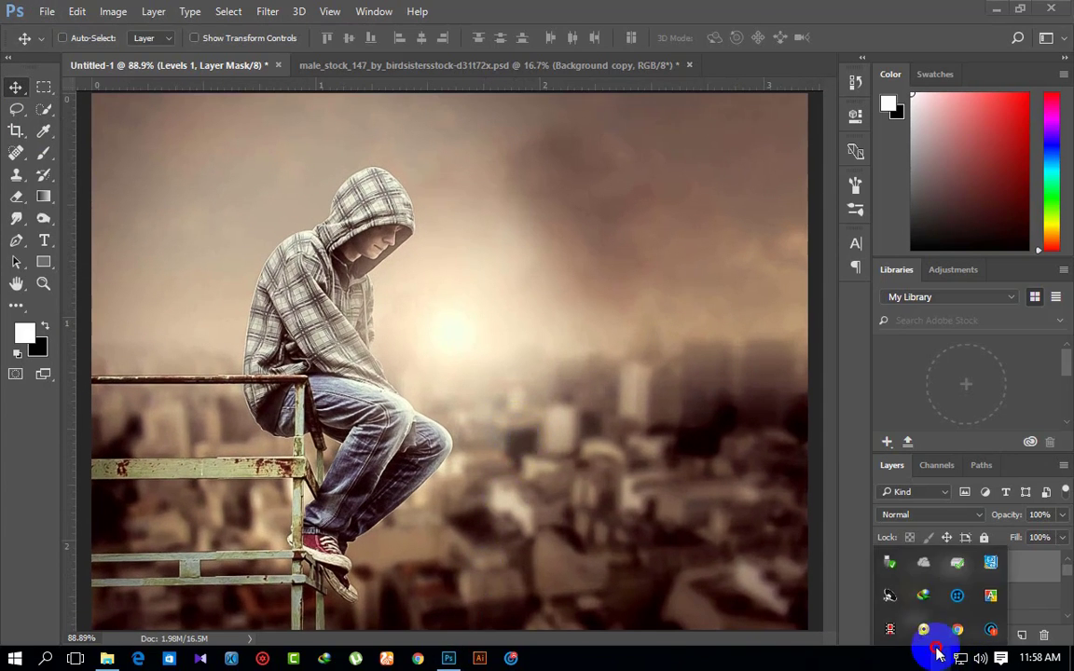